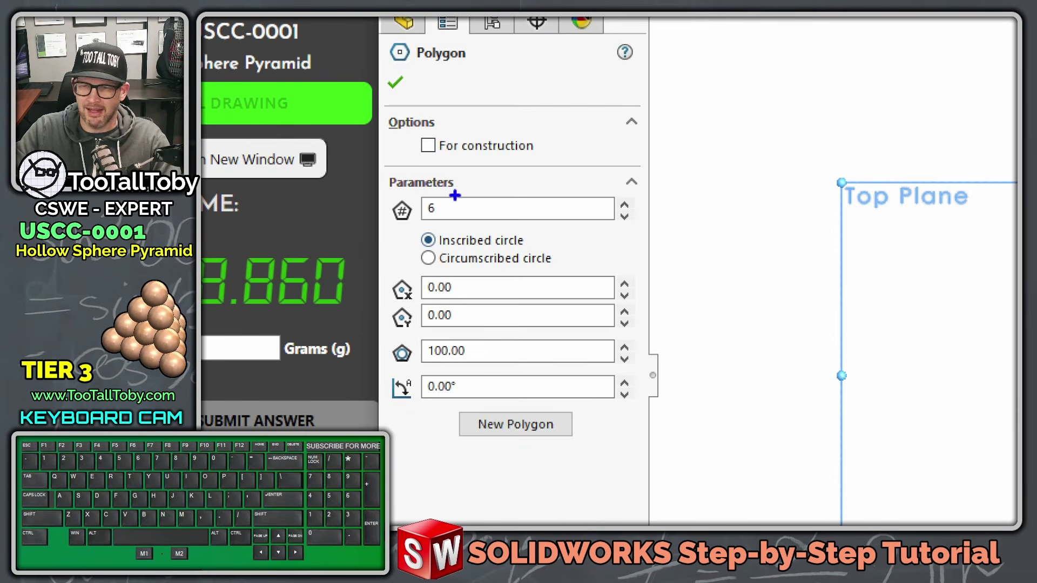
# Step: Draw a three-sided polygon with an inscribed circle, centred on the origin of the Top Plane sketch
pyautogui.keyDown('ctrl'); pyautogui.keyDown('shift'); pyautogui.moveTo(452, 209); pyautogui.dragTo(515, 264); pyautogui.keyUp('shift'); pyautogui.keyUp('ctrl')
pyautogui.hotkey('alt', '1')
pyautogui.click(497, 218)
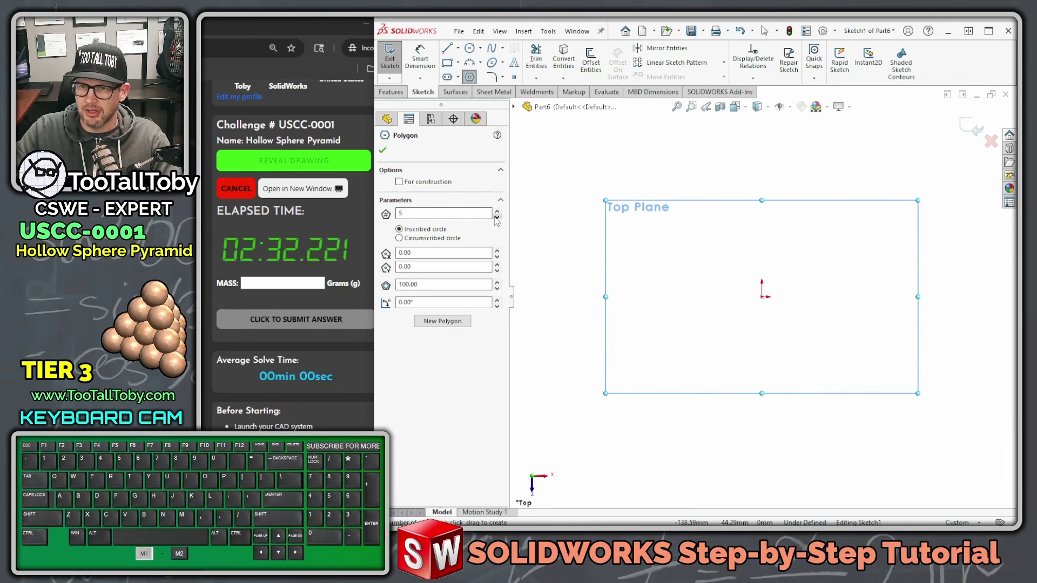
pyautogui.click(762, 297)
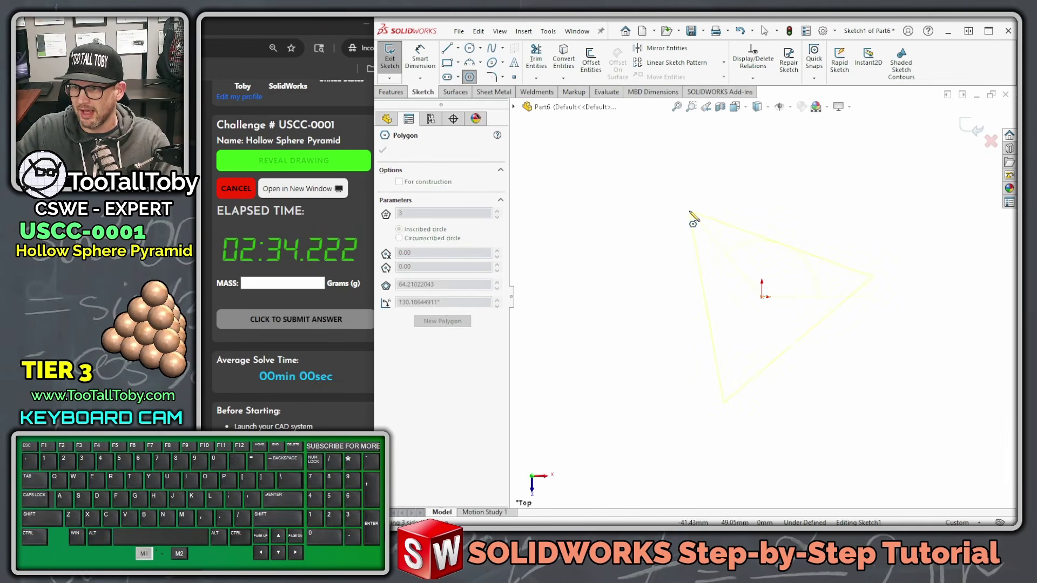
pyautogui.click(720, 181)
pyautogui.press('Escape')
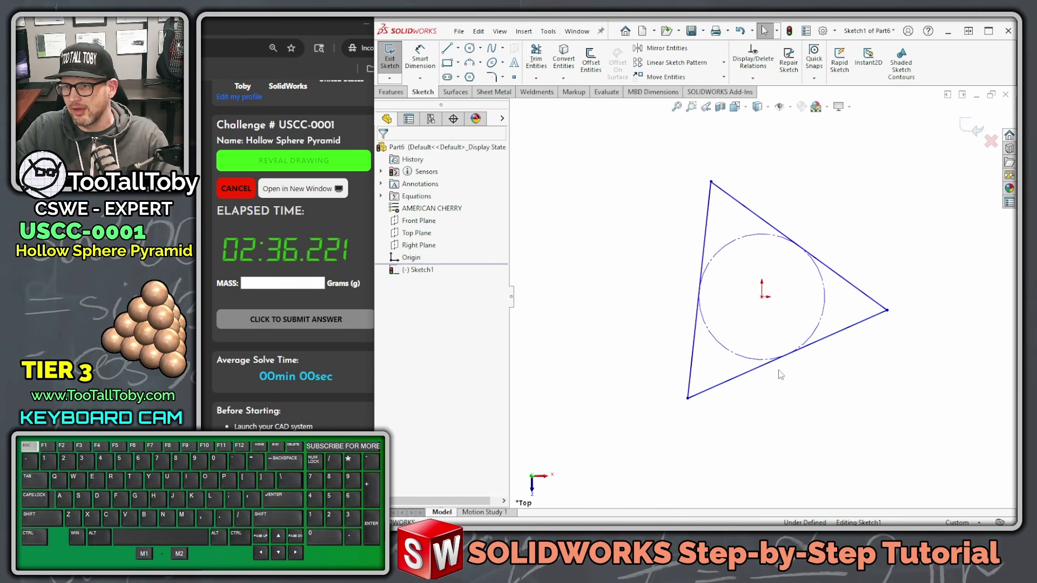
# Step: Make the lower edge of the triangle horizontal
pyautogui.click(711, 388)
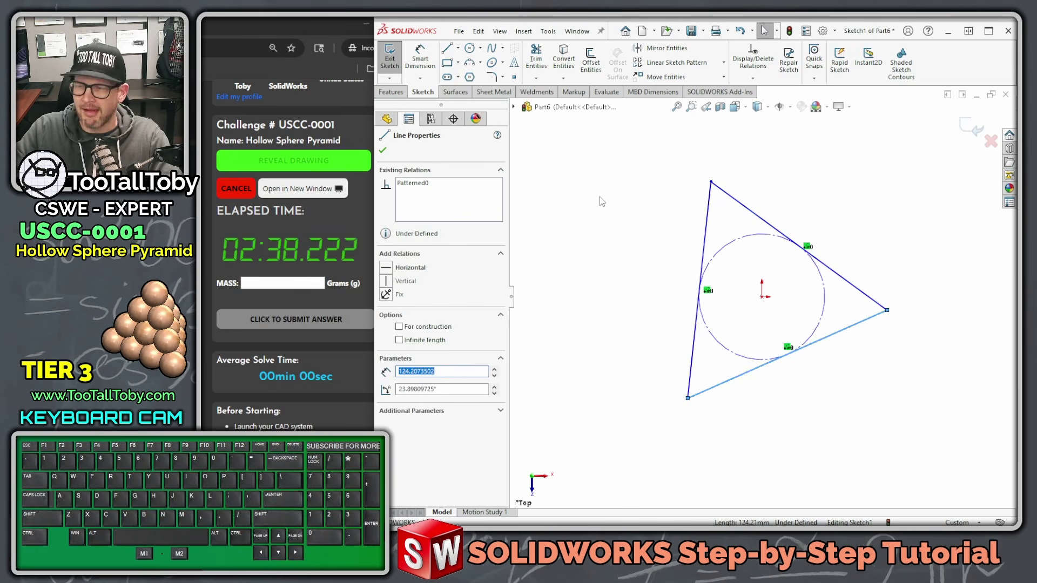
pyautogui.press('h')
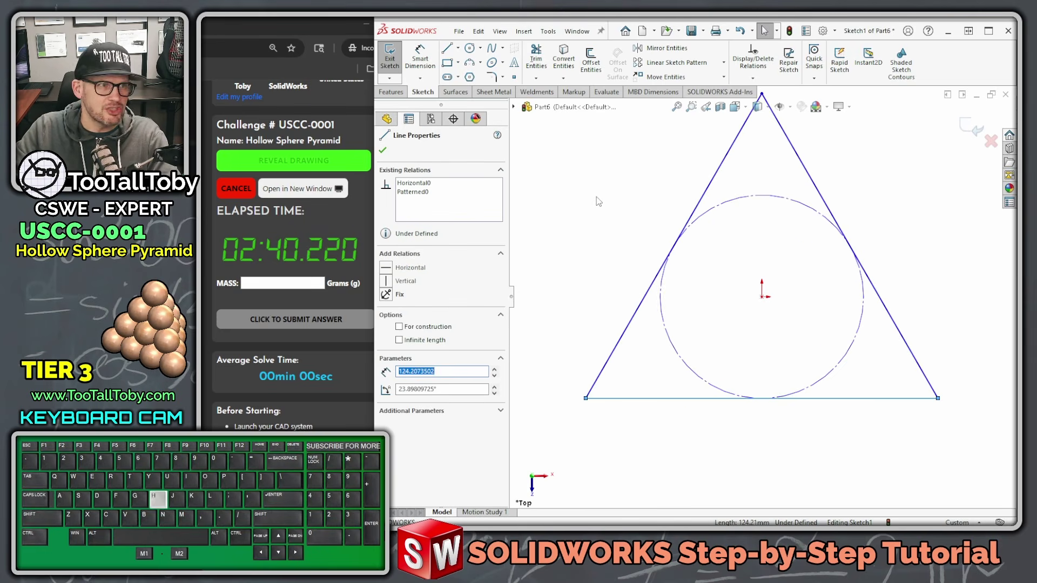
pyautogui.click(673, 220)
pyautogui.scroll(3, 701, 230)
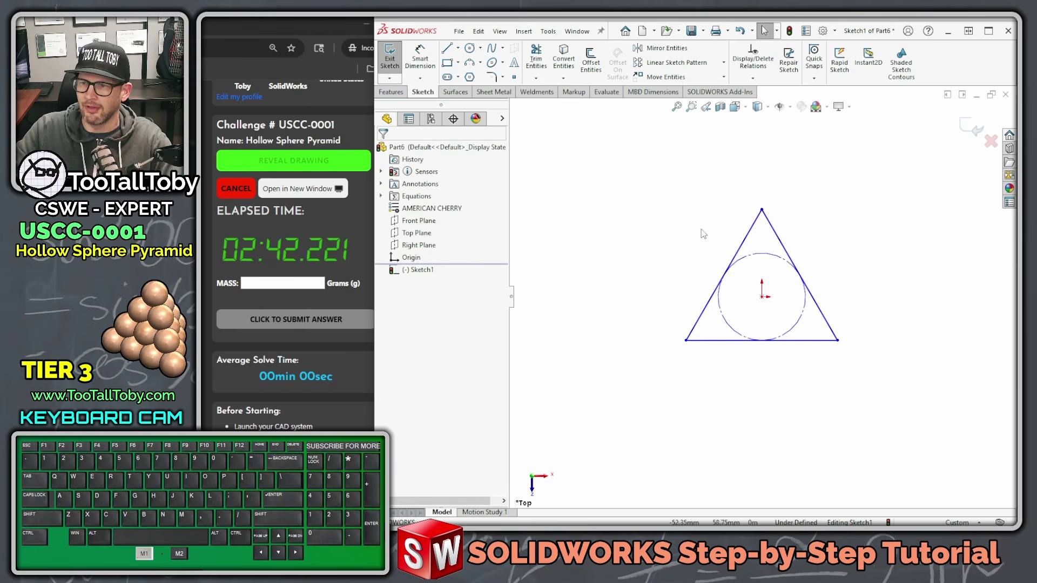
# Step: Dimension the triangle's bottom edge to 30 mm
pyautogui.click(420, 58)
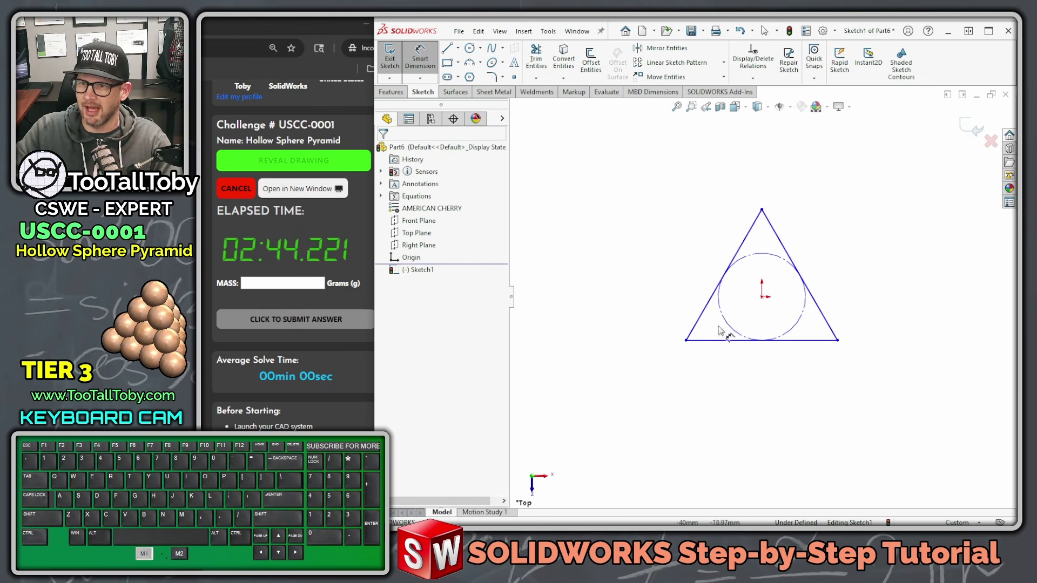
pyautogui.click(731, 340)
pyautogui.click(763, 362)
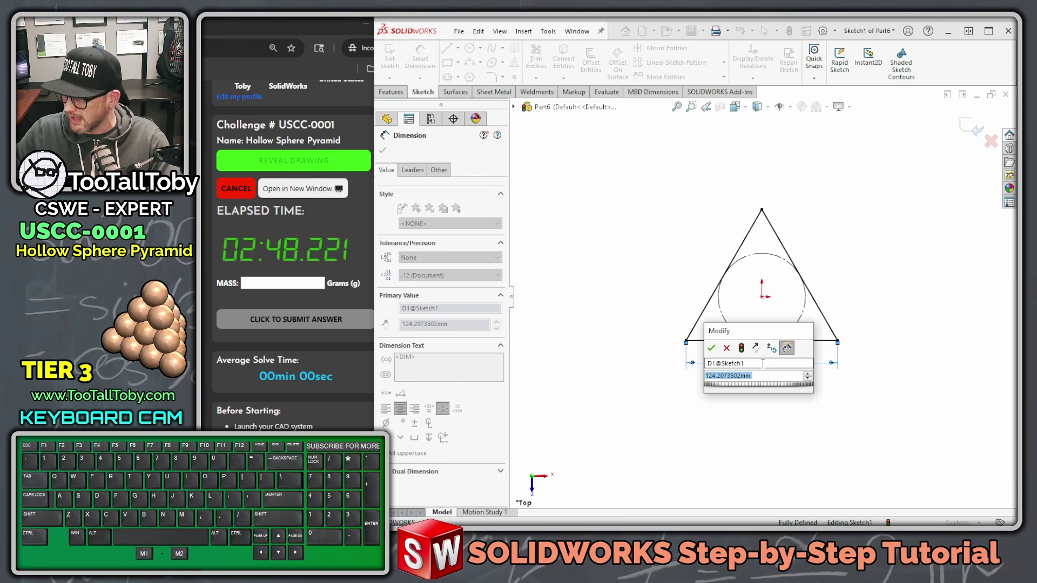
pyautogui.write('30')
pyautogui.press('Return')
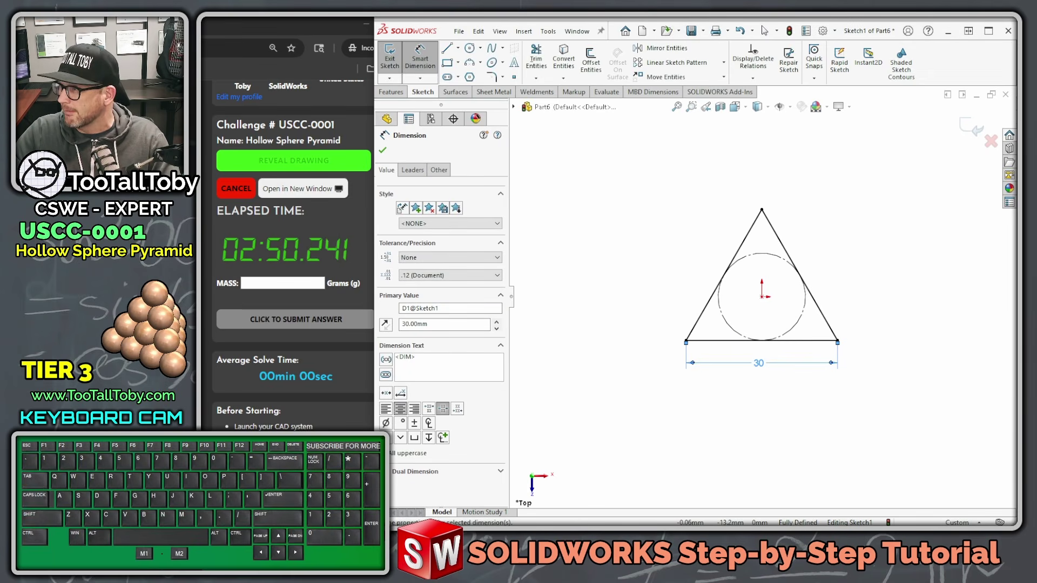
# Step: Switch to the challenge drawing and examine section A-A for the 30 TYP centre spacing and the ten sphere centres of the bottom layer
pyautogui.hotkey('alt', 'Tab')
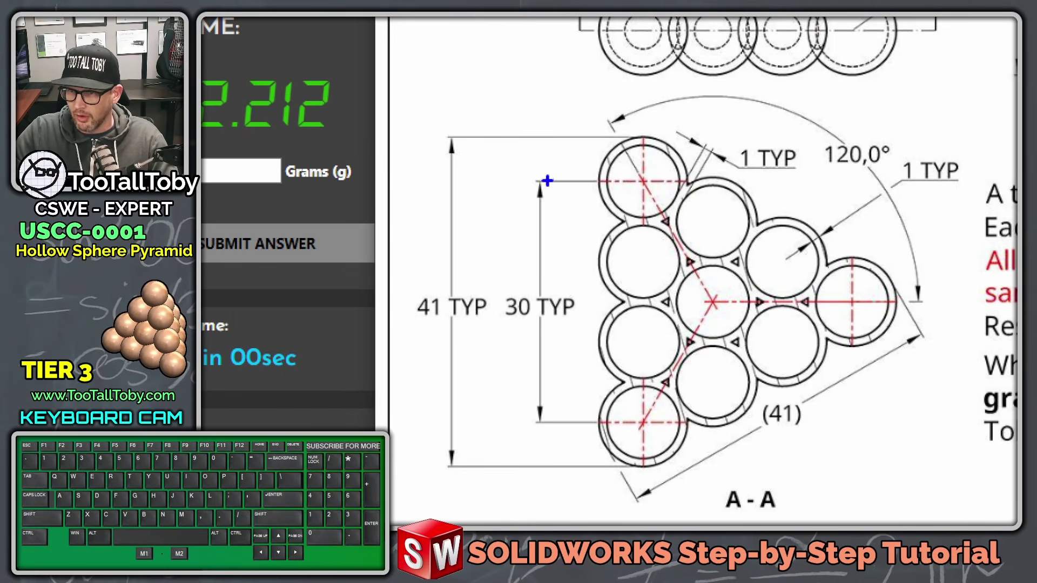
pyautogui.moveTo(535, 178); pyautogui.dragTo(706, 181)
pyautogui.moveTo(533, 420); pyautogui.dragTo(705, 424)
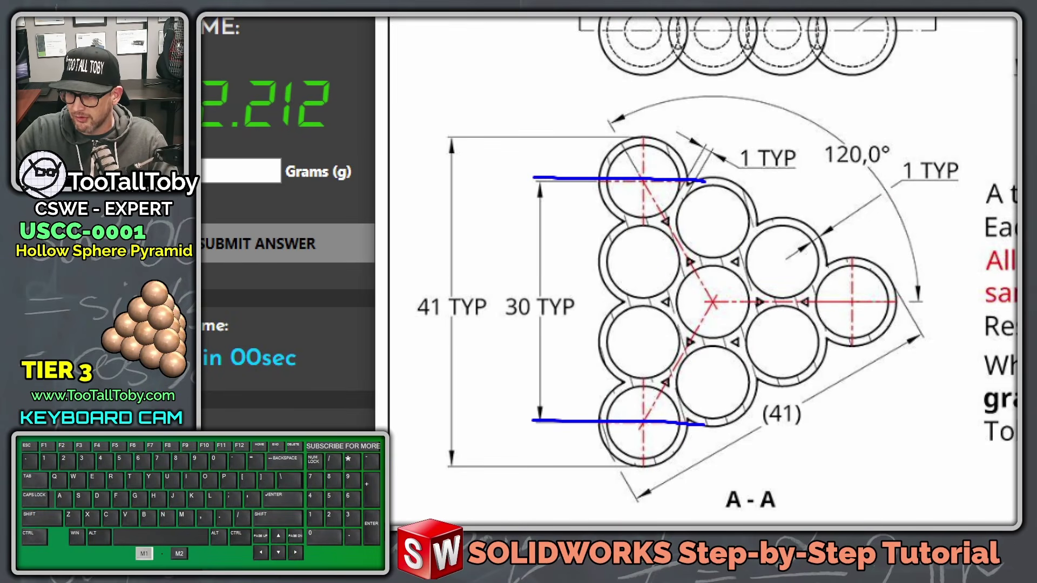
pyautogui.moveTo(494, 326); pyautogui.dragTo(588, 328)
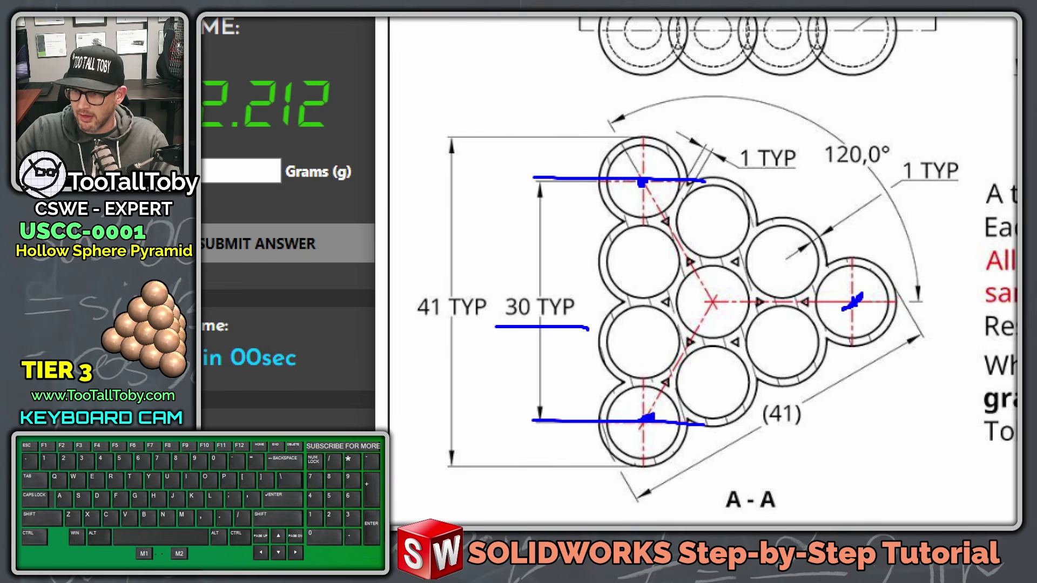
pyautogui.moveTo(709, 303); pyautogui.dragTo(714, 300)
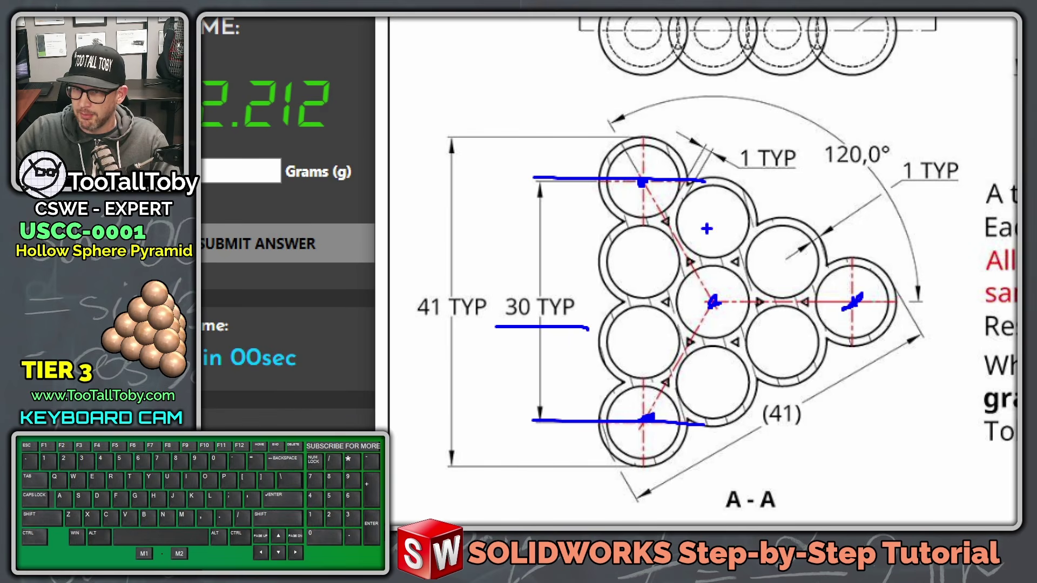
pyautogui.moveTo(773, 263); pyautogui.dragTo(785, 260)
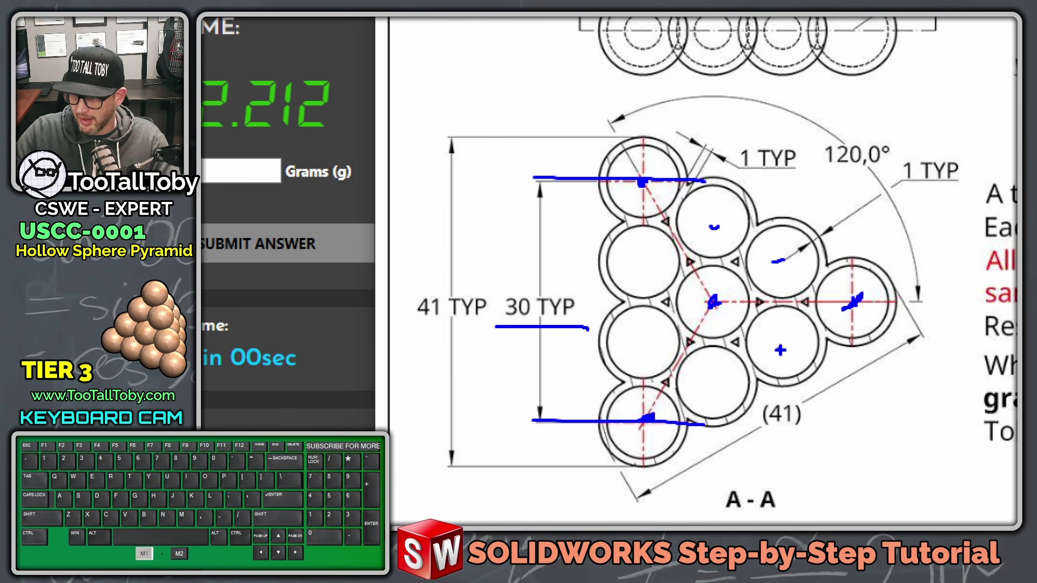
pyautogui.click(713, 389)
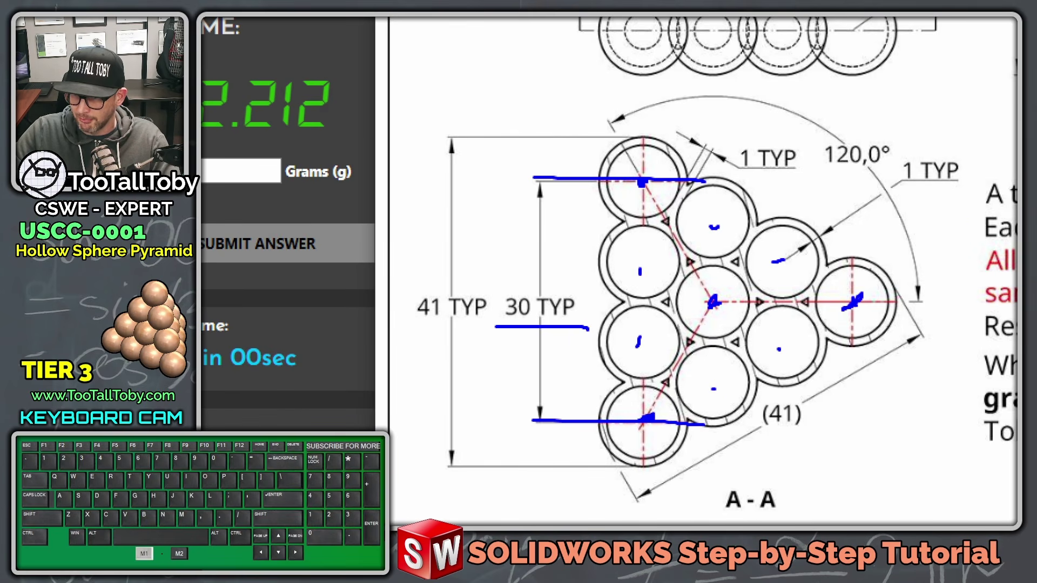
pyautogui.press('Escape')
pyautogui.hotkey('alt', 'Tab')
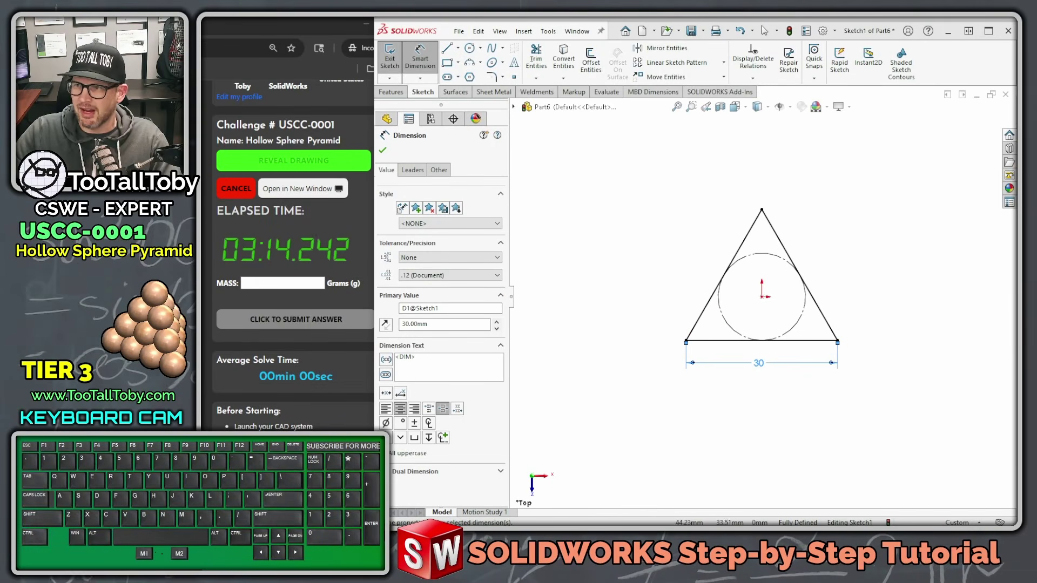
# Step: Finish the triangle sketch and start a 3D sketch
pyautogui.click(390, 59)
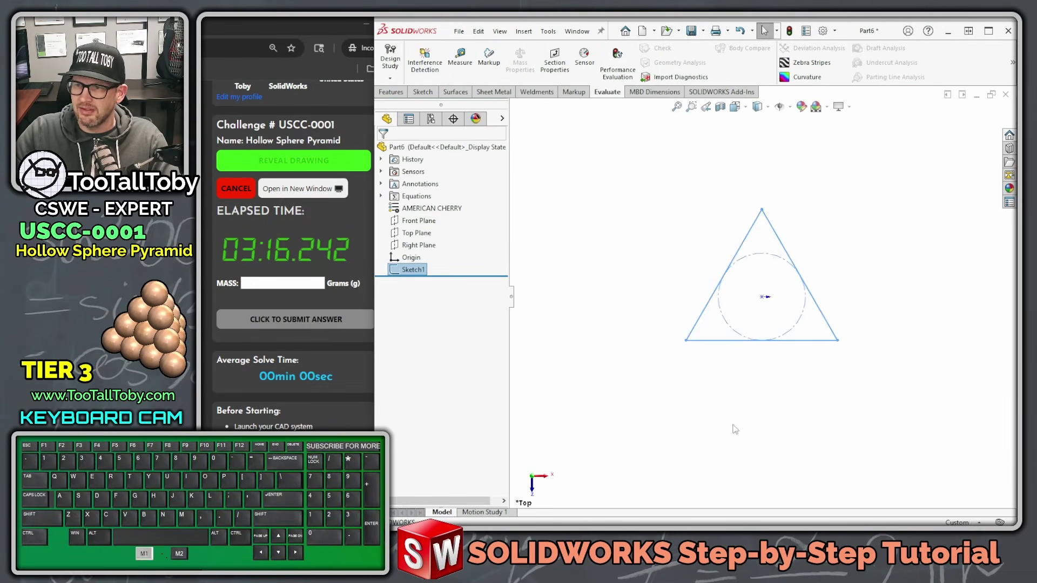
pyautogui.moveTo(755, 355)
pyautogui.mouseDown(button='middle')
pyautogui.moveTo(713, 297)
pyautogui.moveTo(746, 284)
pyautogui.moveTo(691, 247)
pyautogui.mouseUp(button='middle')
pyautogui.click(689, 278)
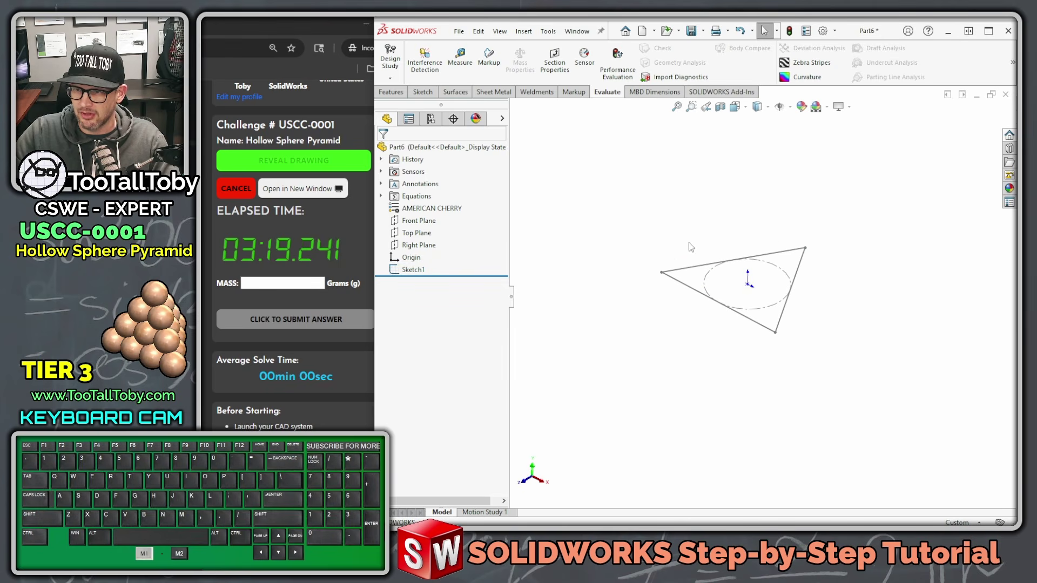
pyautogui.click(423, 92)
pyautogui.click(389, 78)
pyautogui.click(408, 106)
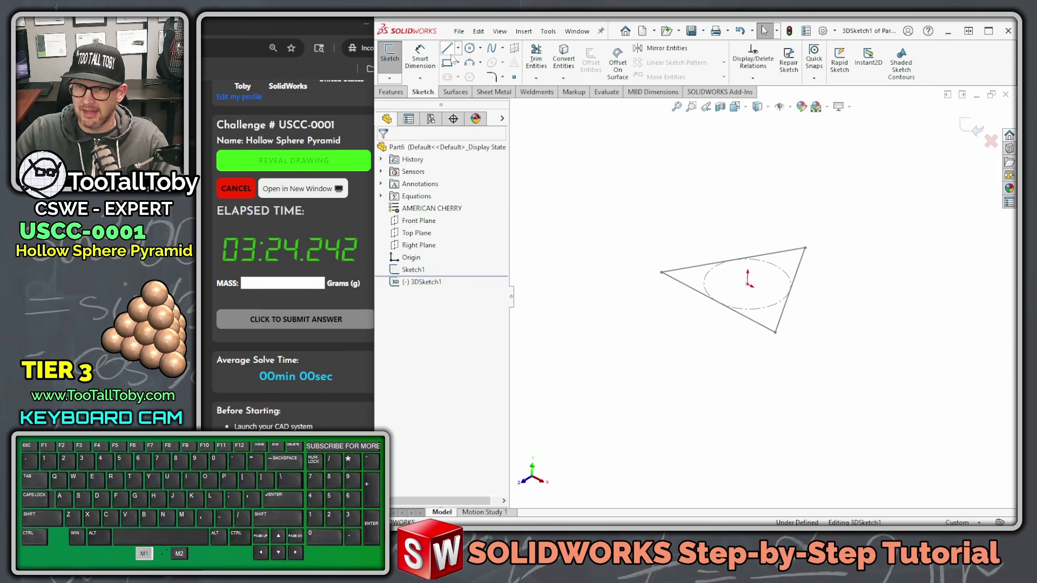
# Step: Draw a slanted 3D line from one corner of the triangle to an apex about 30 mm above the base plane
pyautogui.click(662, 272)
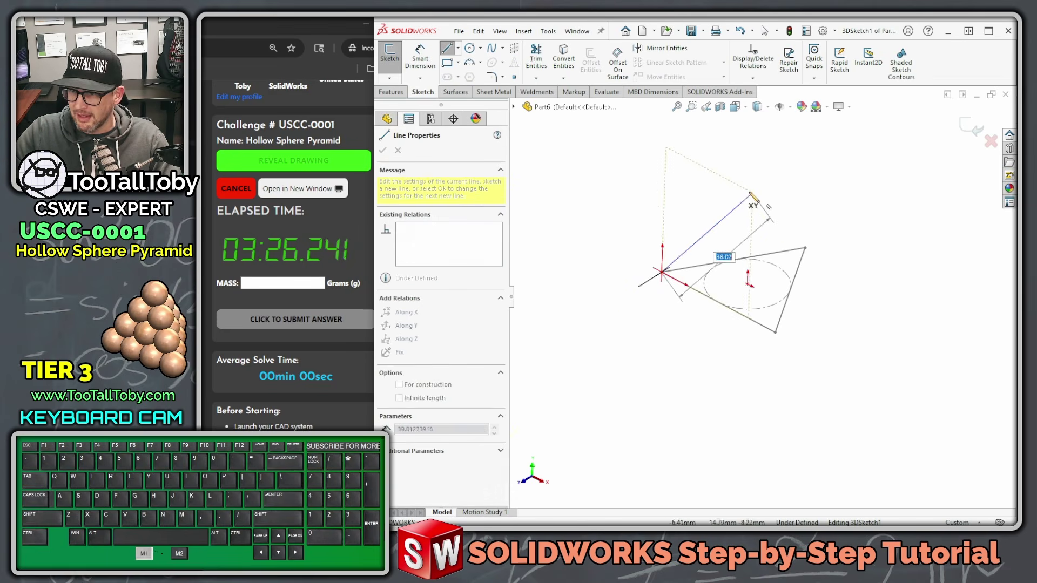
pyautogui.click(740, 188)
pyautogui.press('Escape')
# Step: Align the line's upper endpoint with the origin using an Along Y relation
pyautogui.click(740, 188)
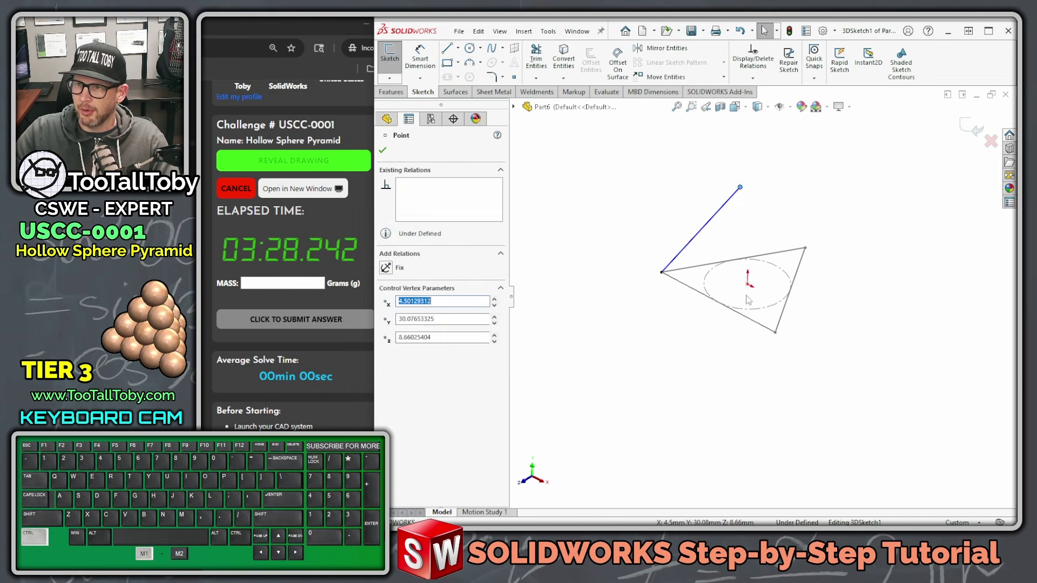
pyautogui.keyDown('ctrl'); pyautogui.click(747, 285); pyautogui.keyUp('ctrl')
pyautogui.keyDown('ctrl'); pyautogui.click(748, 284); pyautogui.keyUp('ctrl')
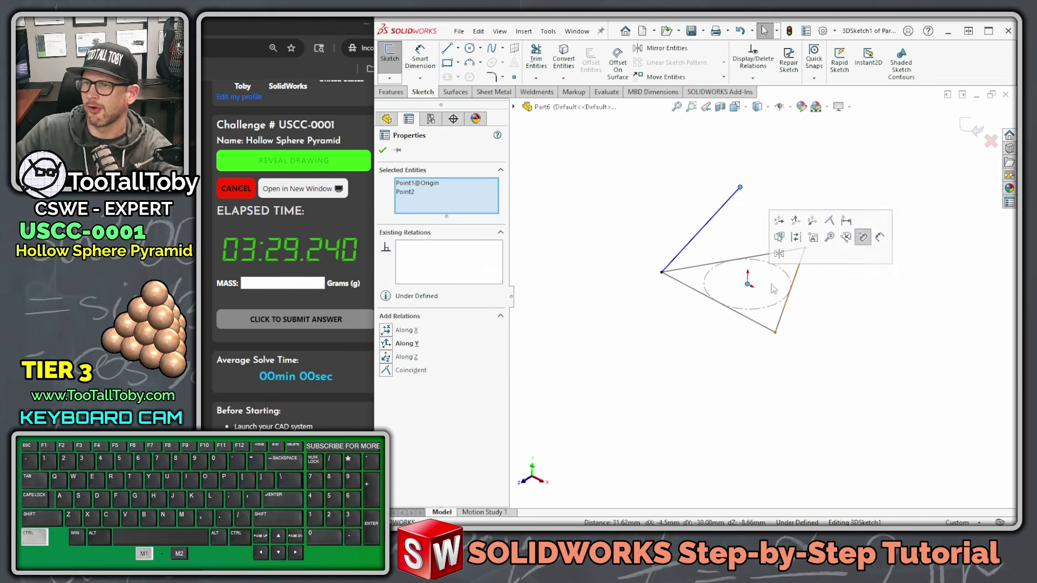
pyautogui.click(796, 221)
# Step: Make the slanted line equal in length to the adjoining edge of the base triangle
pyautogui.moveTo(770, 185); pyautogui.dragTo(736, 231, button='middle')
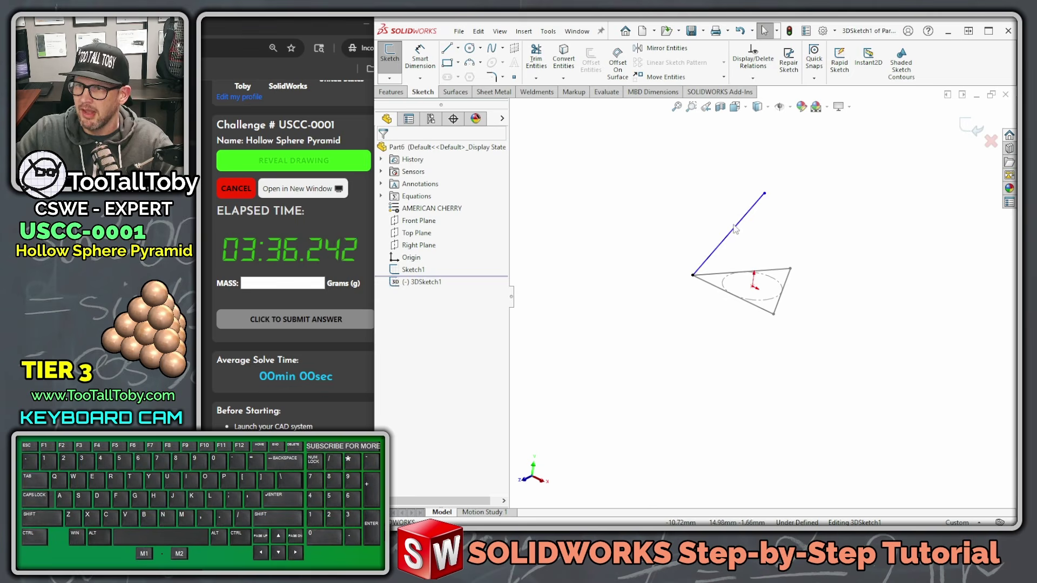
pyautogui.click(735, 233)
pyautogui.keyDown('ctrl'); pyautogui.click(720, 279); pyautogui.keyUp('ctrl')
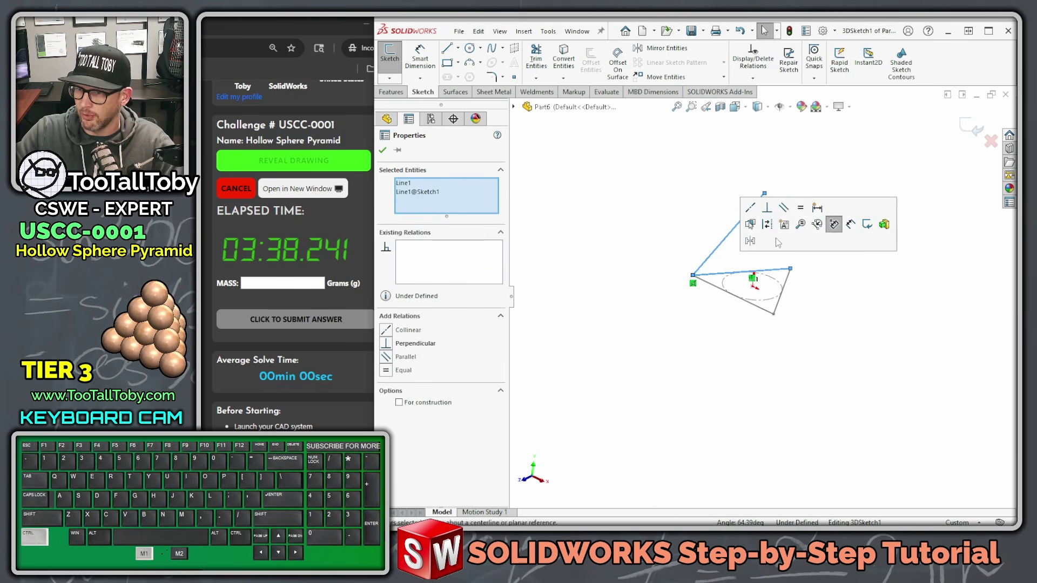
pyautogui.click(833, 224)
pyautogui.scroll(-2, 772, 269)
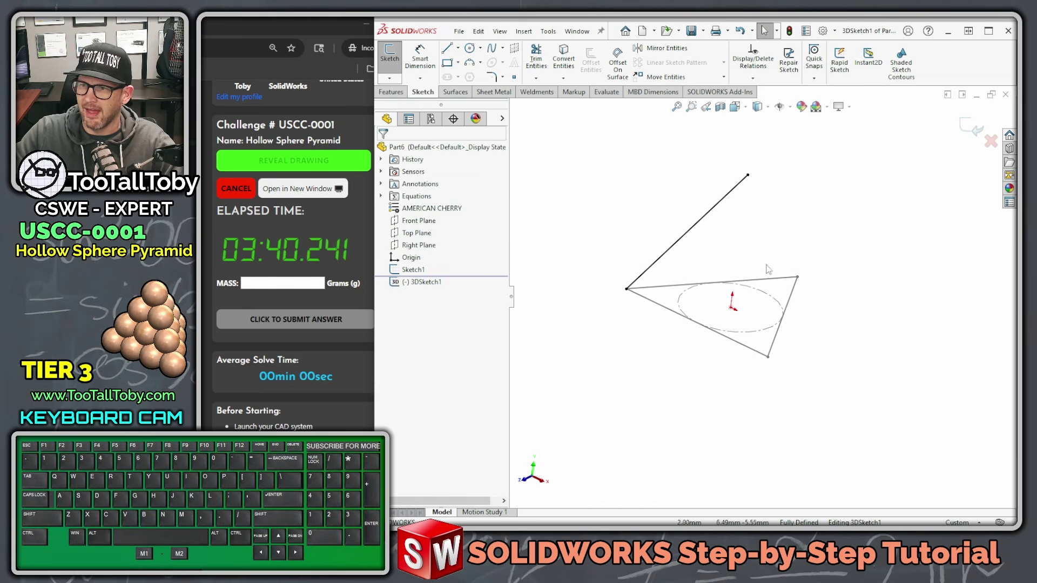
# Step: Draw two more lines from the apex to the remaining two corners of the base triangle
pyautogui.click(447, 49)
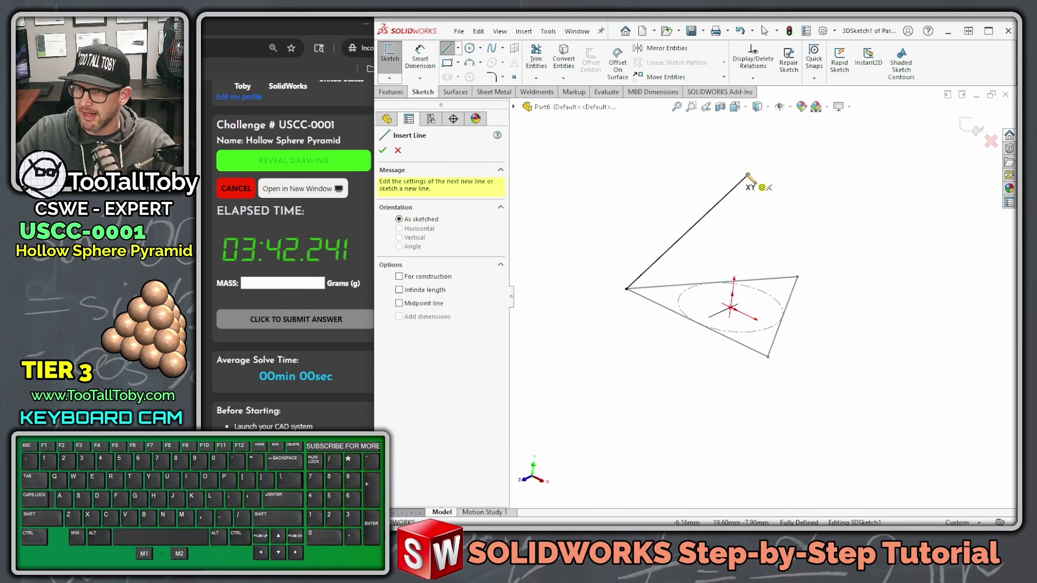
pyautogui.click(748, 176)
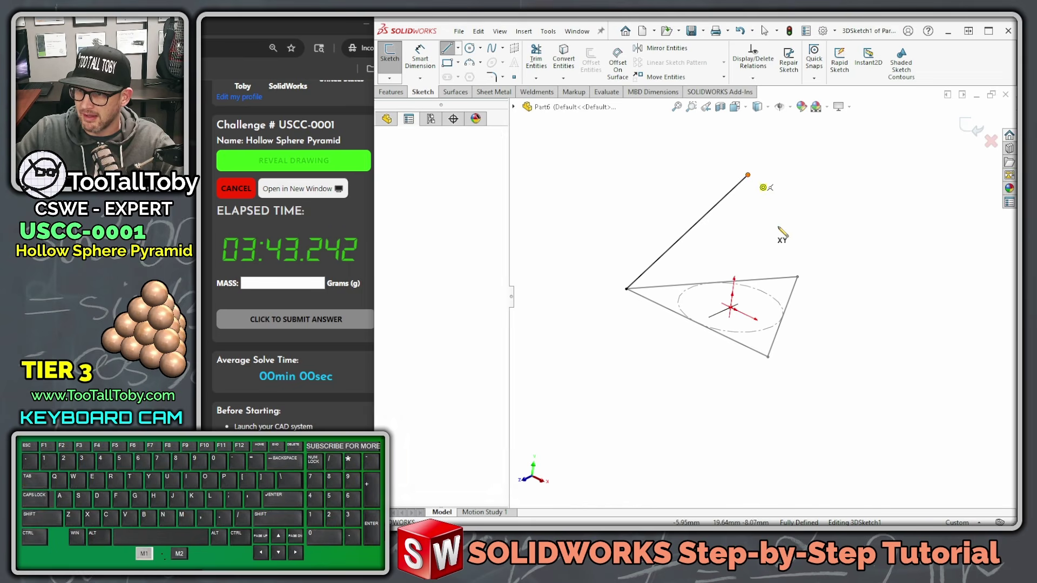
pyautogui.click(798, 277)
pyautogui.moveTo(749, 176)
pyautogui.mouseDown()
pyautogui.moveTo(789, 361)
pyautogui.moveTo(769, 369)
pyautogui.mouseUp()
pyautogui.press('Escape')
# Step: Convert the three edges of the base triangle into the 3D sketch and hide the original triangle sketch
pyautogui.moveTo(769, 371)
pyautogui.mouseDown(button='middle')
pyautogui.moveTo(665, 375)
pyautogui.moveTo(800, 338)
pyautogui.moveTo(740, 295)
pyautogui.moveTo(748, 291)
pyautogui.mouseUp(button='middle')
pyautogui.scroll(-3, 800, 339)
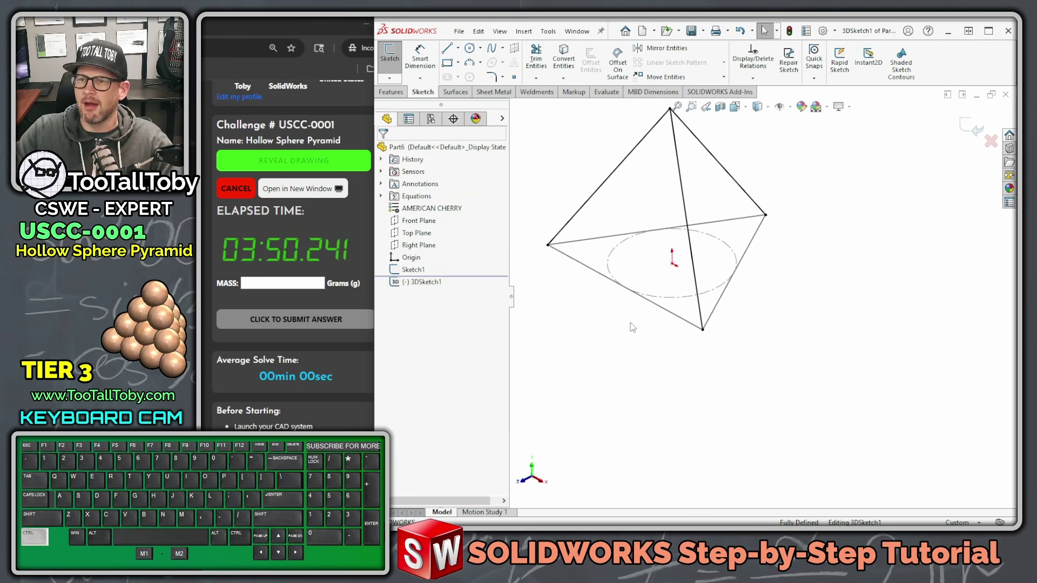
pyautogui.keyDown('ctrl'); pyautogui.moveTo(632, 327); pyautogui.dragTo(720, 393, button='middle'); pyautogui.keyUp('ctrl')
pyautogui.click(652, 244)
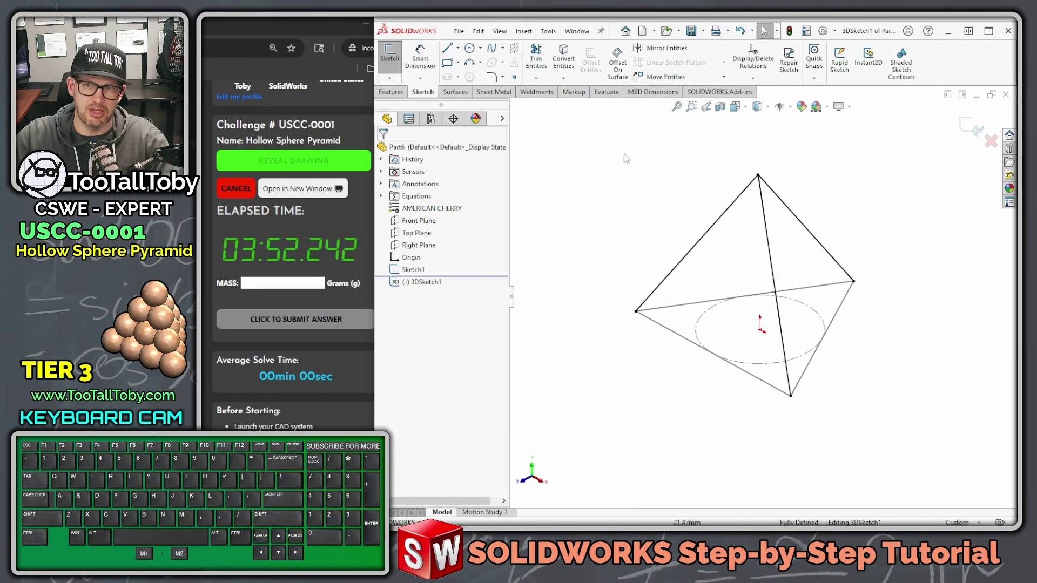
pyautogui.keyDown('ctrl'); pyautogui.click(685, 305); pyautogui.keyUp('ctrl')
pyautogui.keyDown('ctrl'); pyautogui.click(683, 341); pyautogui.keyUp('ctrl')
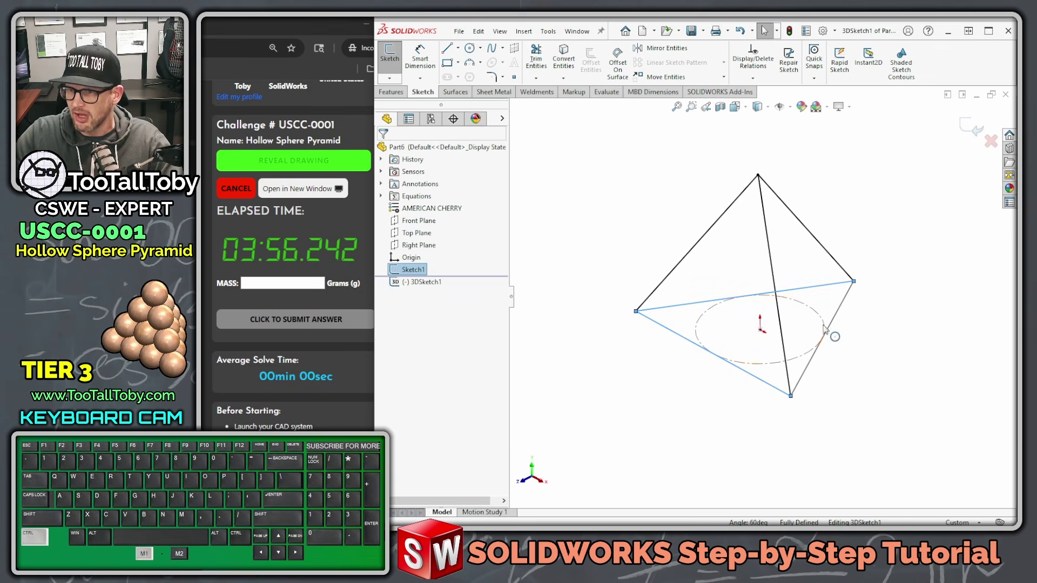
pyautogui.keyDown('ctrl'); pyautogui.click(837, 313); pyautogui.keyUp('ctrl')
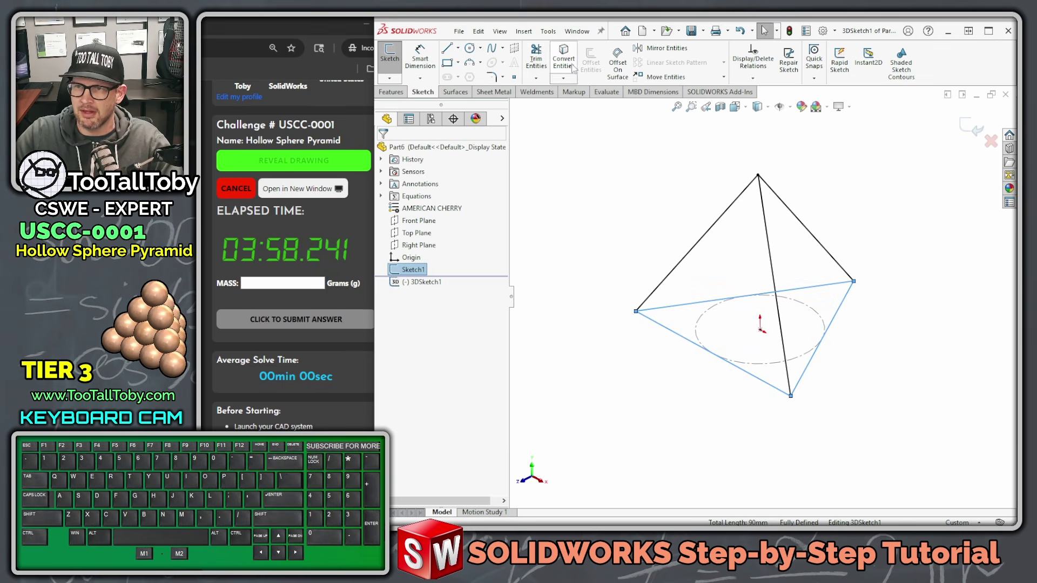
pyautogui.click(586, 182)
pyautogui.click(422, 270)
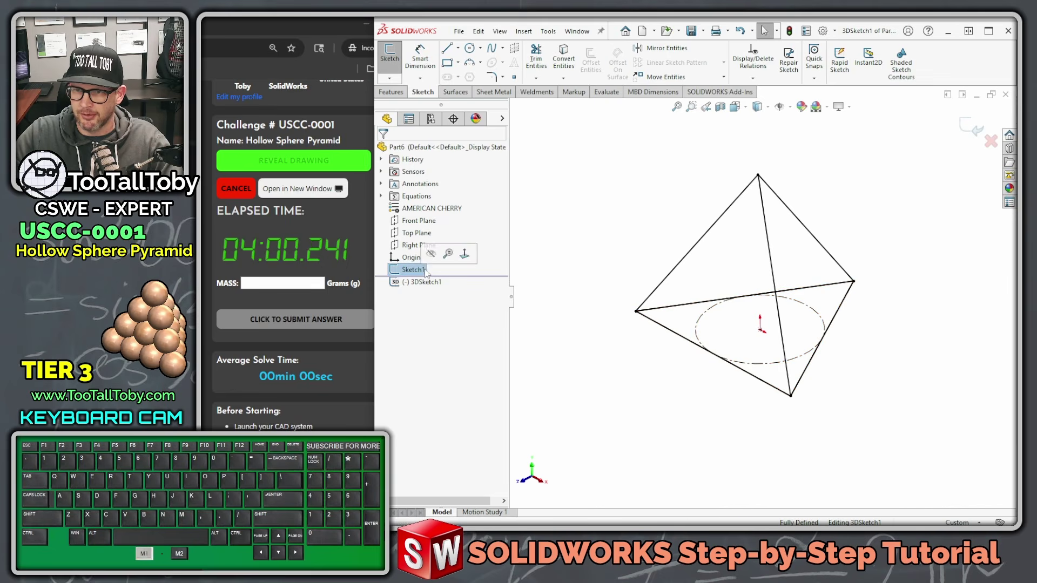
pyautogui.click(431, 255)
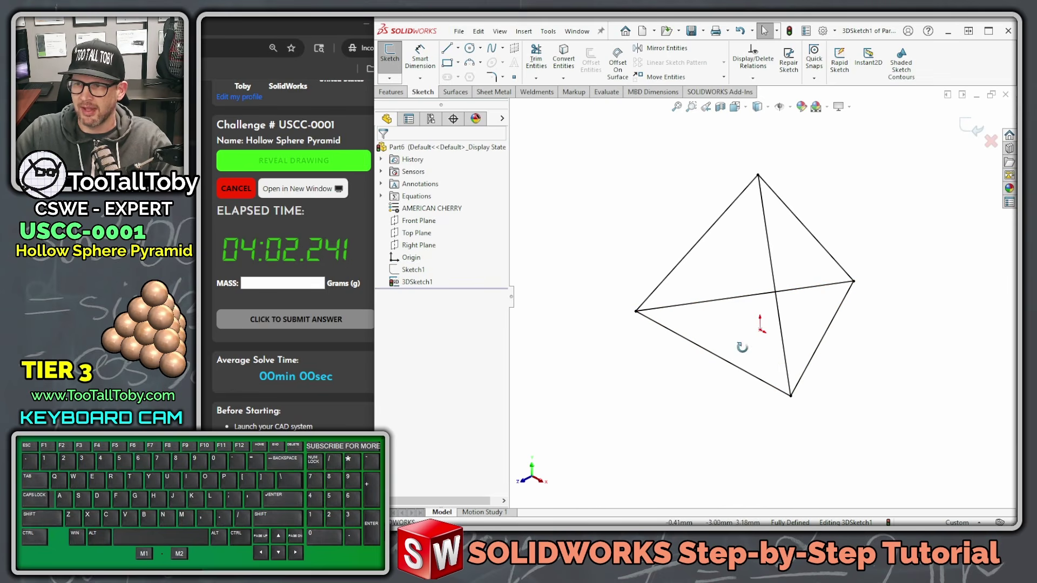
# Step: Place a sketch point on the origin in the 3D sketch
pyautogui.moveTo(742, 347)
pyautogui.mouseDown(button='middle')
pyautogui.moveTo(805, 342)
pyautogui.moveTo(743, 335)
pyautogui.moveTo(745, 355)
pyautogui.moveTo(709, 346)
pyautogui.mouseUp(button='middle')
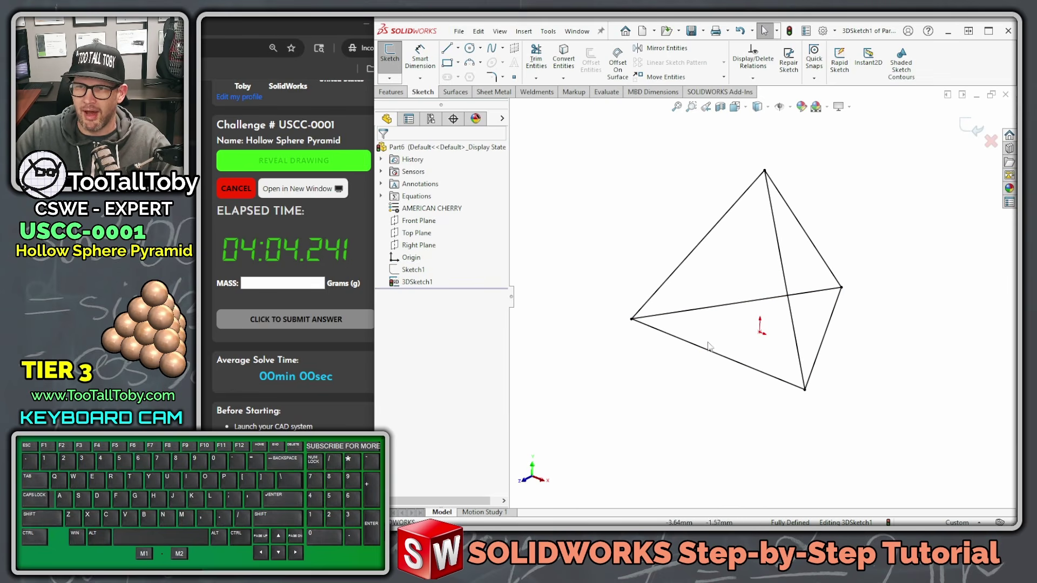
pyautogui.click(515, 77)
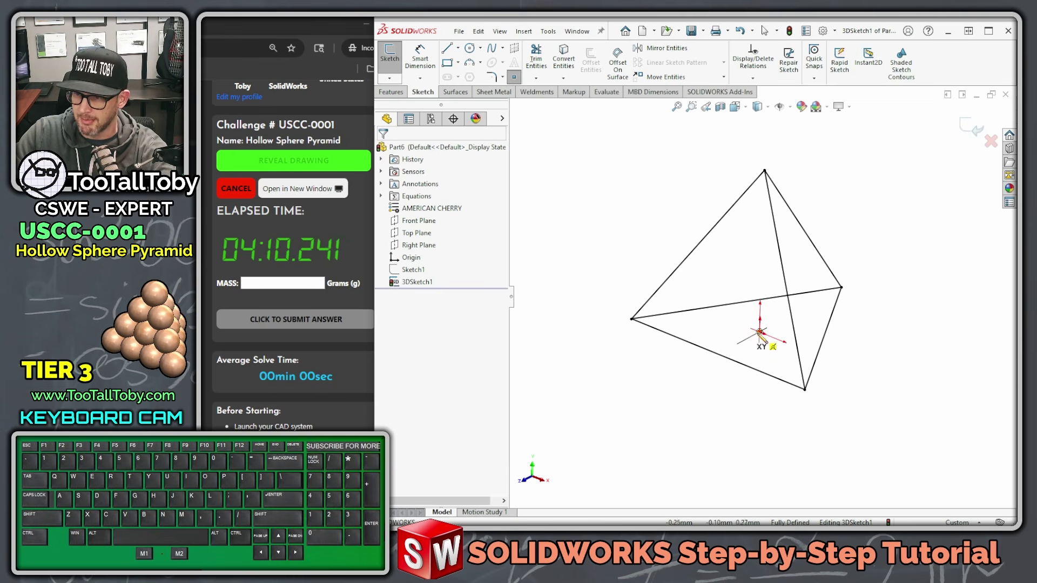
pyautogui.scroll(-2, 760, 332)
pyautogui.moveTo(760, 334); pyautogui.dragTo(754, 318, button='middle')
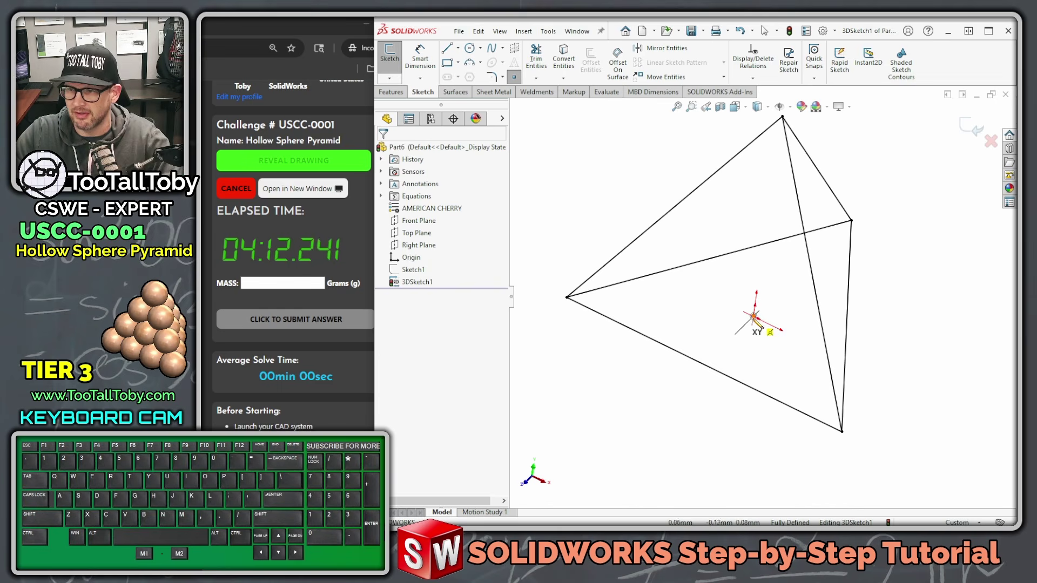
pyautogui.click(754, 317)
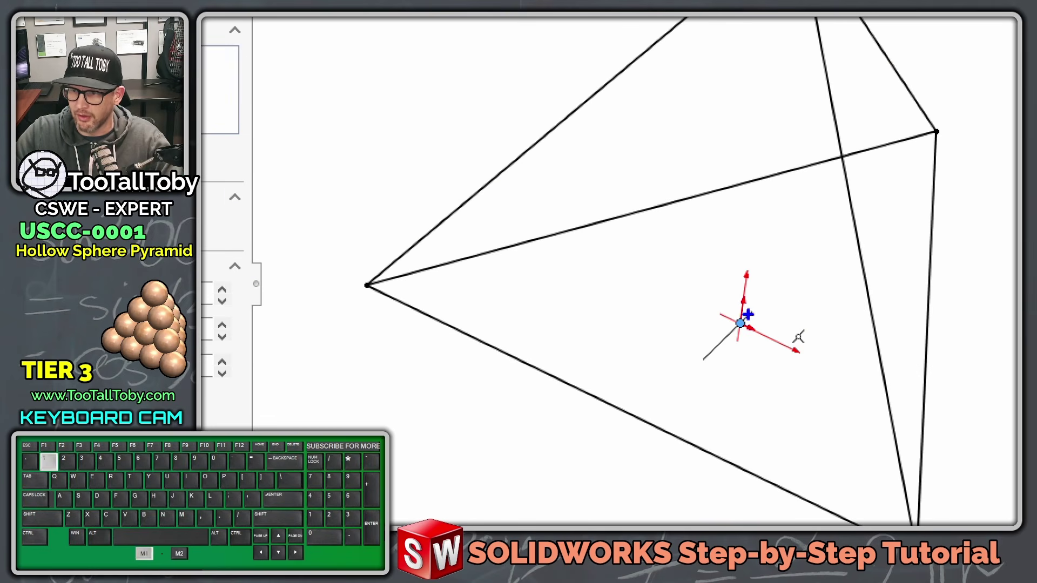
pyautogui.moveTo(682, 337); pyautogui.dragTo(776, 293)
pyautogui.moveTo(746, 250)
pyautogui.mouseDown()
pyautogui.moveTo(792, 259)
pyautogui.moveTo(845, 353)
pyautogui.moveTo(871, 360)
pyautogui.mouseUp()
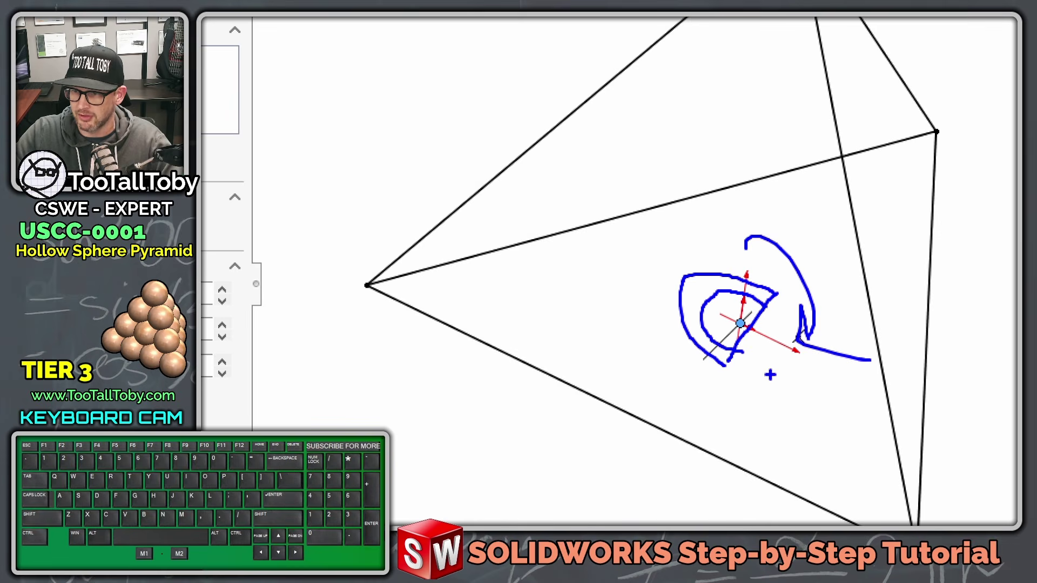
pyautogui.press('Escape')
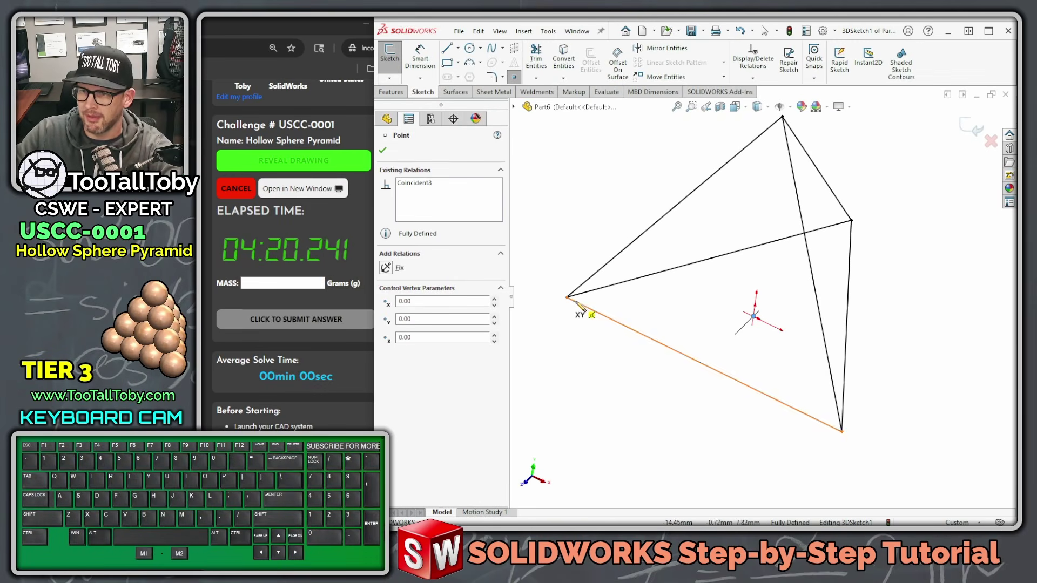
# Step: Place four loose sketch points, one just outside each corner of the tetrahedron
pyautogui.moveTo(568, 297)
pyautogui.mouseDown()
pyautogui.moveTo(633, 343)
pyautogui.moveTo(562, 292)
pyautogui.moveTo(846, 441)
pyautogui.mouseUp()
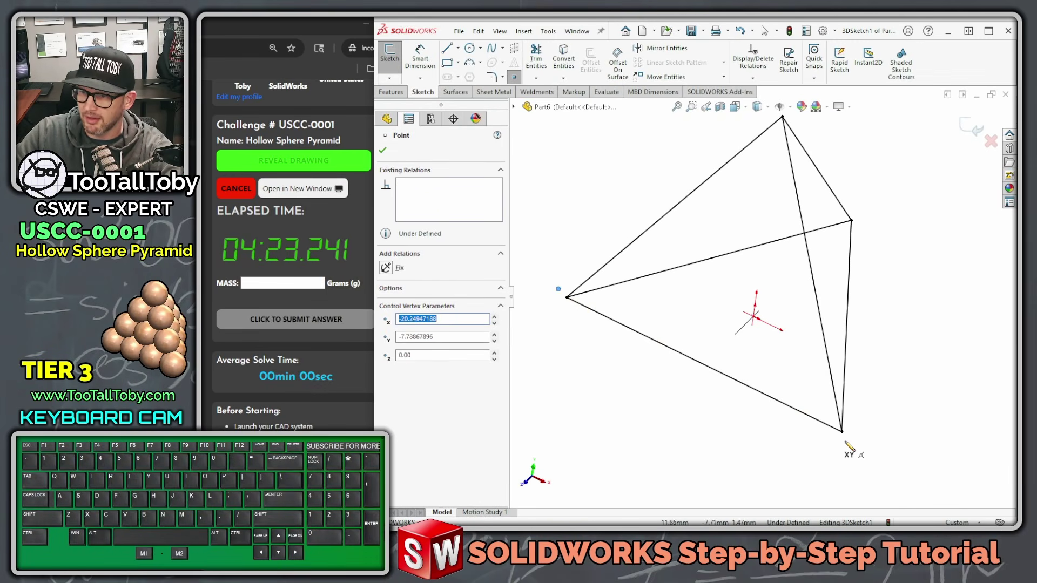
pyautogui.click(868, 222)
pyautogui.keyDown('ctrl'); pyautogui.moveTo(838, 177); pyautogui.dragTo(849, 217, button='middle'); pyautogui.keyUp('ctrl')
pyautogui.click(795, 142)
pyautogui.press('Escape')
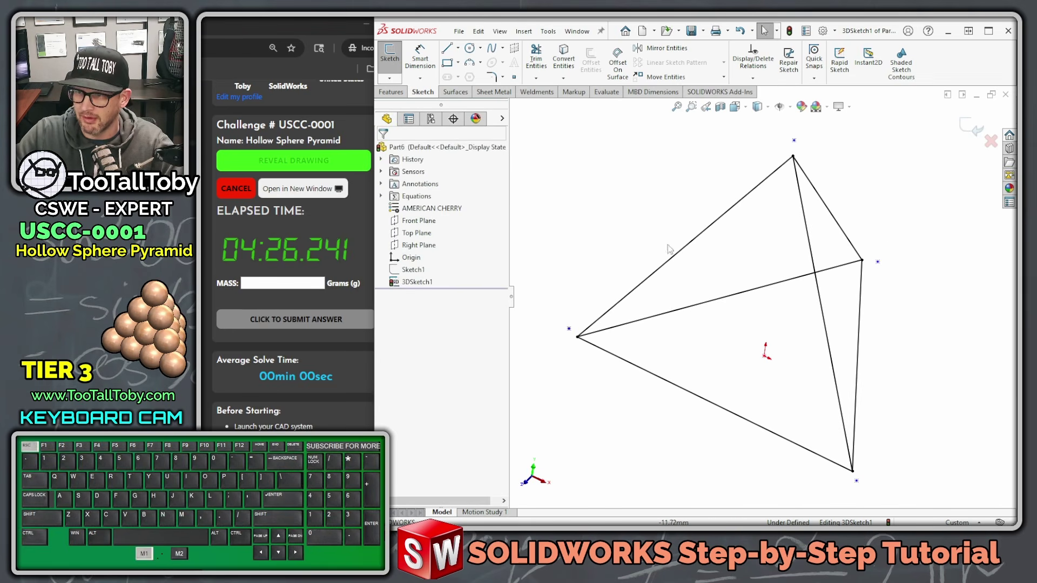
# Step: Make the loose points near the left and front base corners coincident with those corners
pyautogui.moveTo(570, 330)
pyautogui.mouseDown()
pyautogui.moveTo(580, 340)
pyautogui.moveTo(566, 324)
pyautogui.mouseUp()
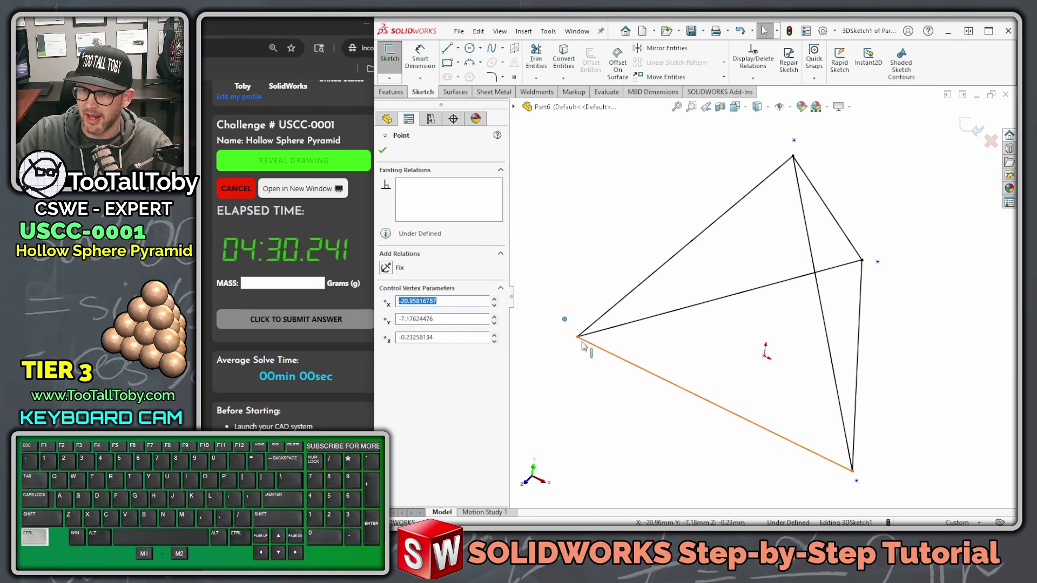
pyautogui.keyDown('ctrl'); pyautogui.click(577, 336); pyautogui.keyUp('ctrl')
pyautogui.click(644, 273)
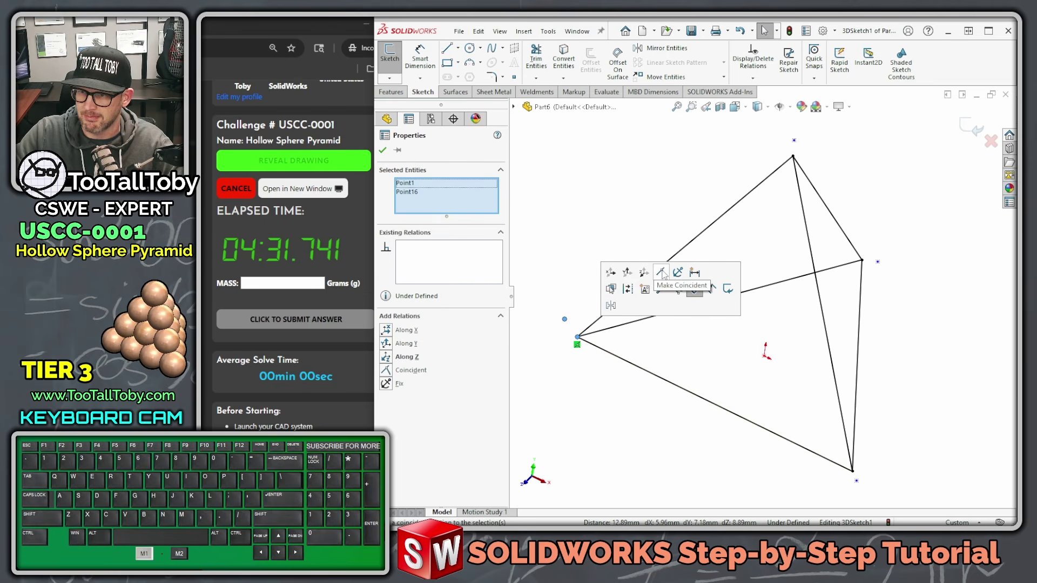
pyautogui.click(853, 472)
pyautogui.keyDown('ctrl'); pyautogui.click(853, 472); pyautogui.keyUp('ctrl')
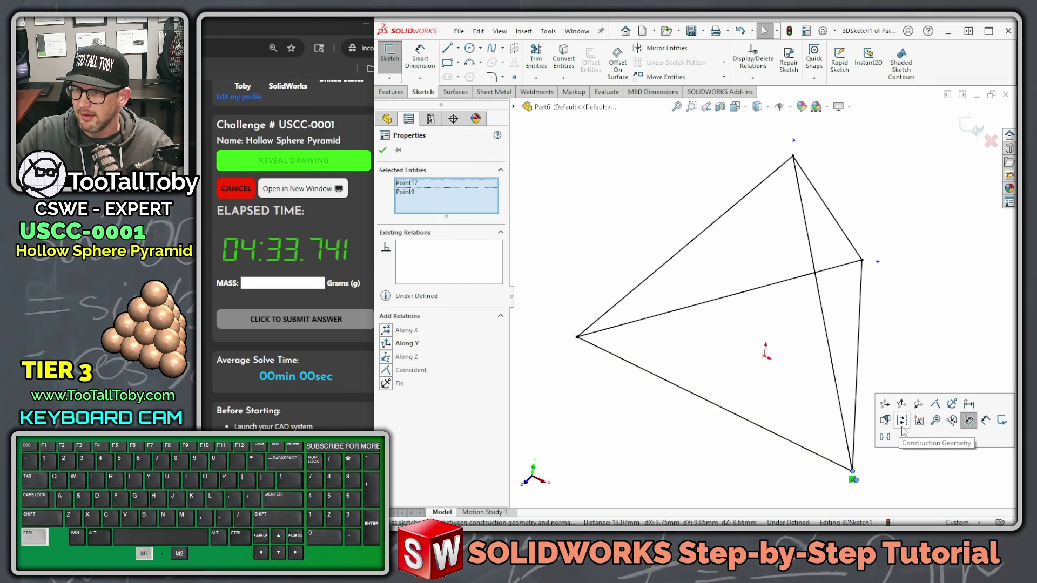
pyautogui.click(943, 405)
# Step: Make the two remaining loose points coincident with the right base corner and the apex
pyautogui.click(878, 262)
pyautogui.keyDown('ctrl'); pyautogui.click(862, 261); pyautogui.keyUp('ctrl')
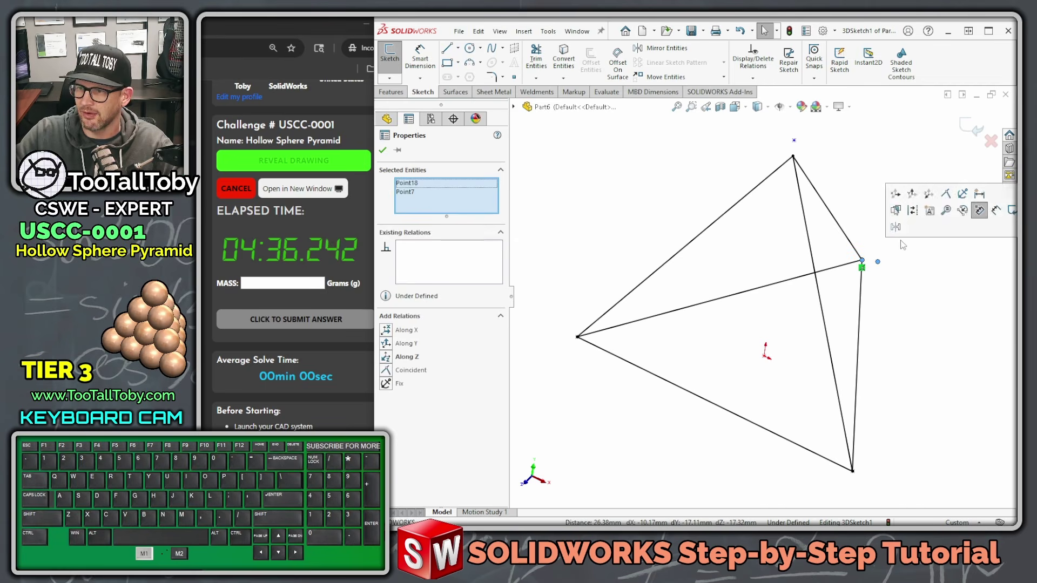
pyautogui.click(945, 194)
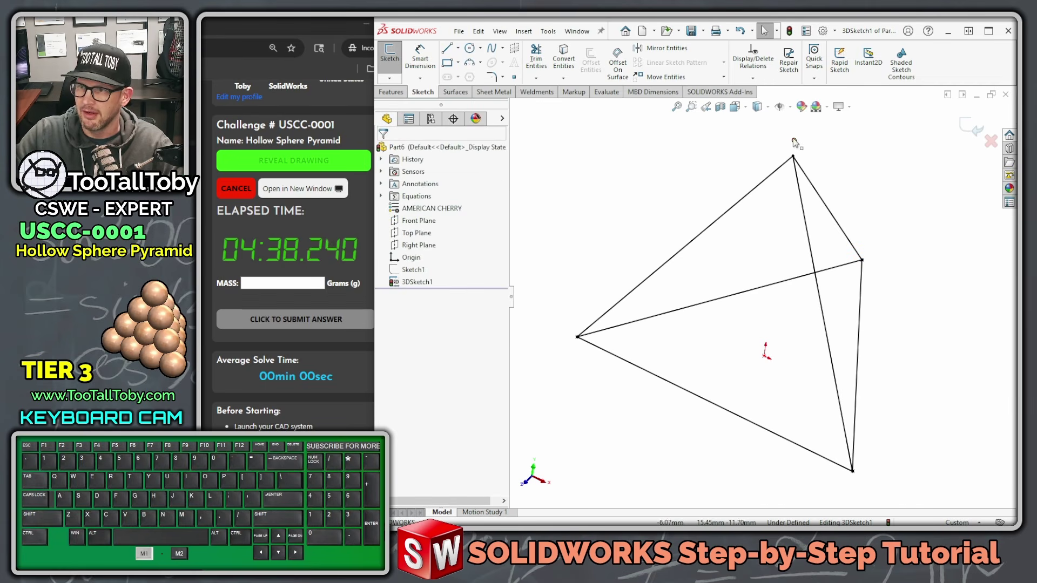
pyautogui.click(794, 140)
pyautogui.keyDown('ctrl'); pyautogui.click(793, 157); pyautogui.keyUp('ctrl')
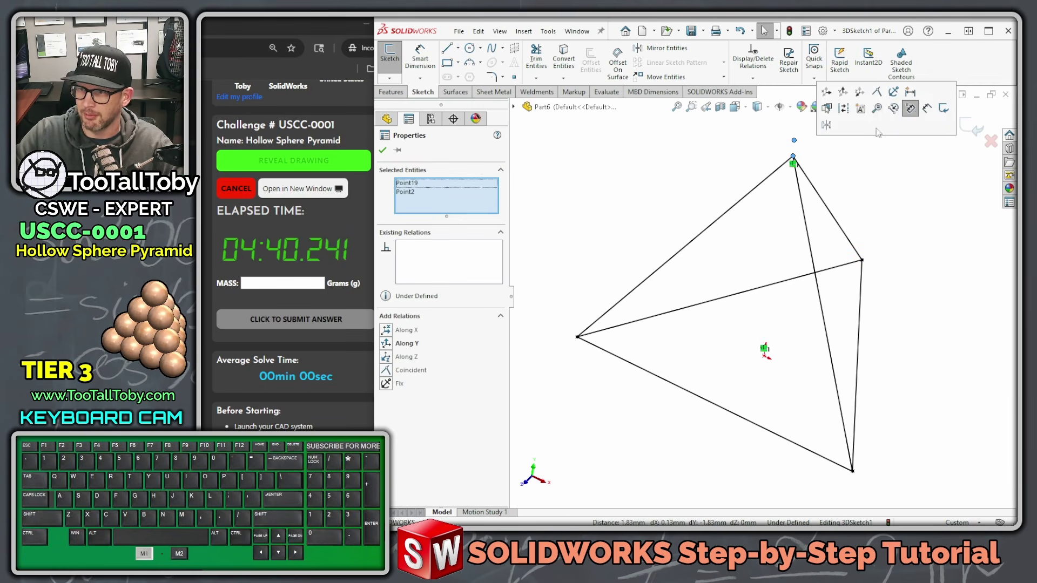
pyautogui.click(876, 92)
pyautogui.scroll(2, 784, 339)
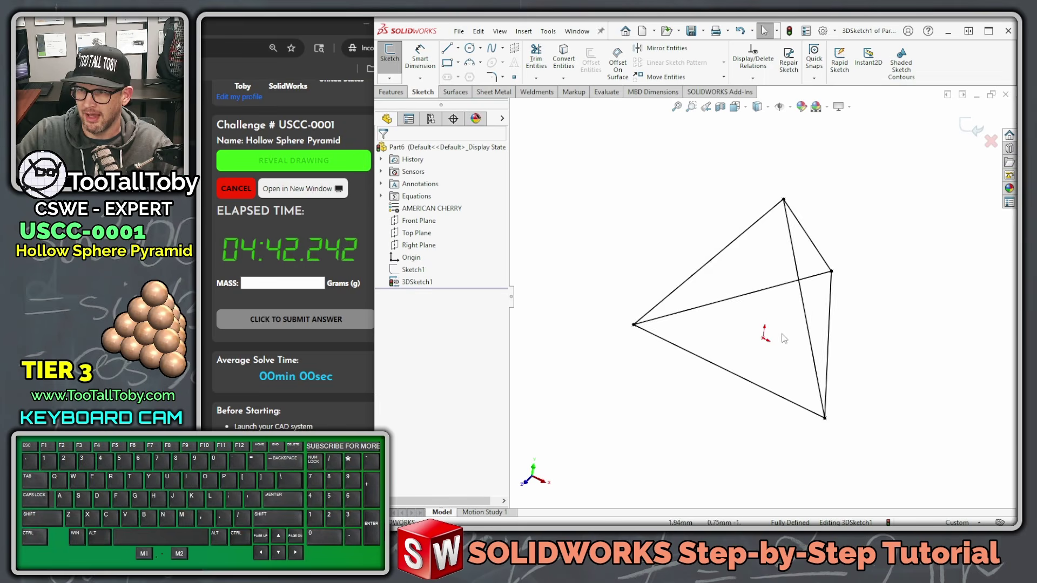
# Step: Use the Segment tool to place 2 evenly spaced sketch points along the base edge joining the left and rear corners
pyautogui.moveTo(785, 339)
pyautogui.mouseDown(button='middle')
pyautogui.moveTo(828, 405)
pyautogui.moveTo(753, 308)
pyautogui.moveTo(758, 346)
pyautogui.mouseUp(button='middle')
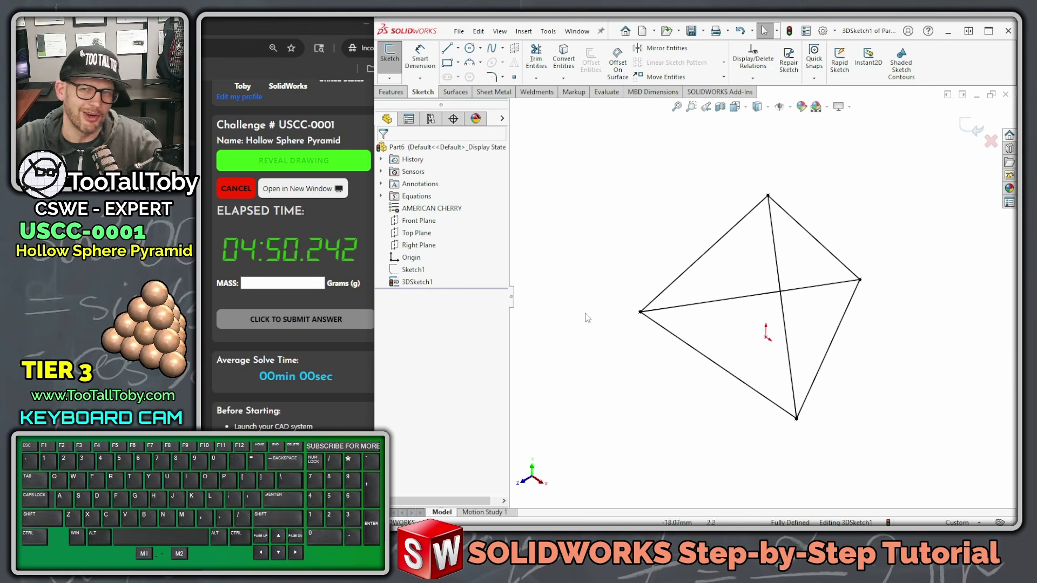
pyautogui.moveTo(687, 196); pyautogui.dragTo(669, 232, button='middle')
pyautogui.scroll(-1, 737, 392)
pyautogui.keyDown('ctrl'); pyautogui.moveTo(729, 298); pyautogui.dragTo(727, 337, button='middle'); pyautogui.keyUp('ctrl')
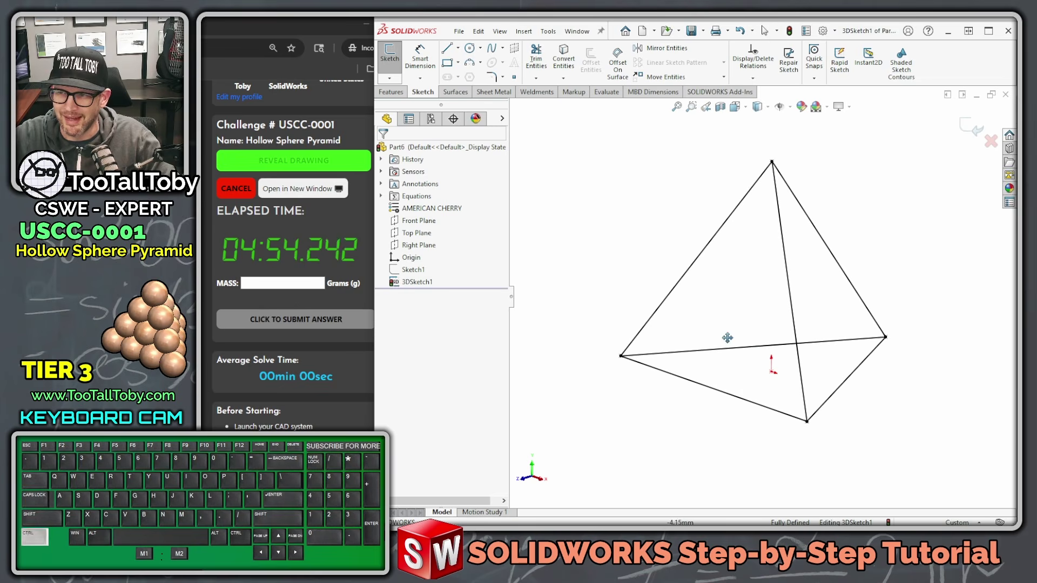
pyautogui.click(644, 247)
pyautogui.click(548, 30)
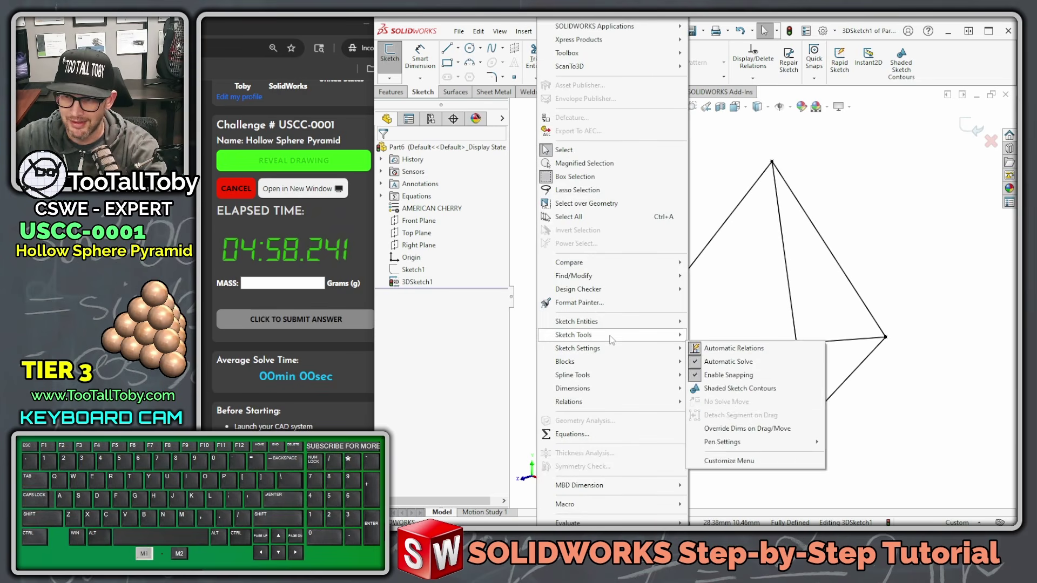
pyautogui.moveTo(611, 335)
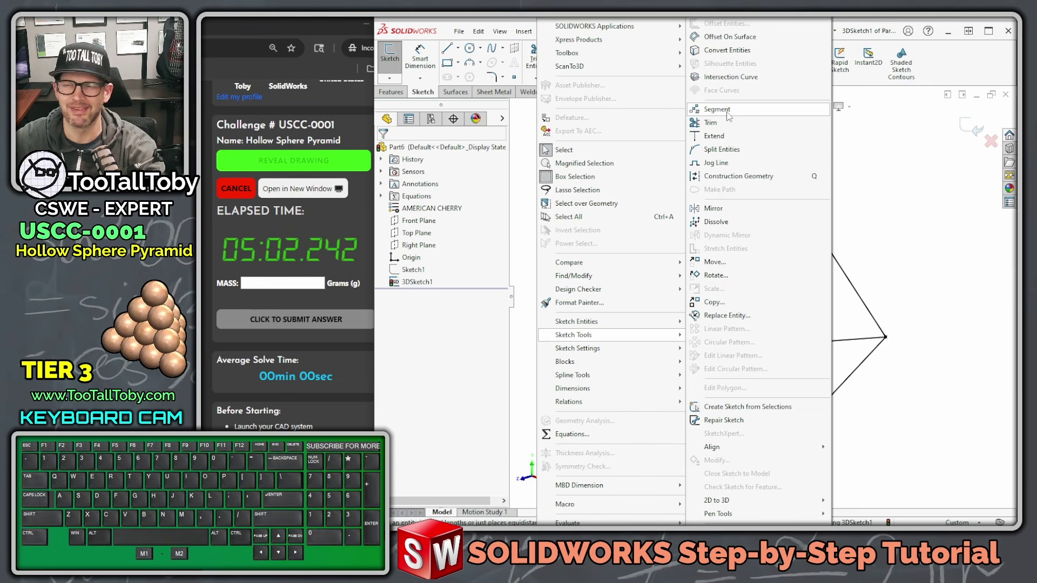
pyautogui.click(718, 110)
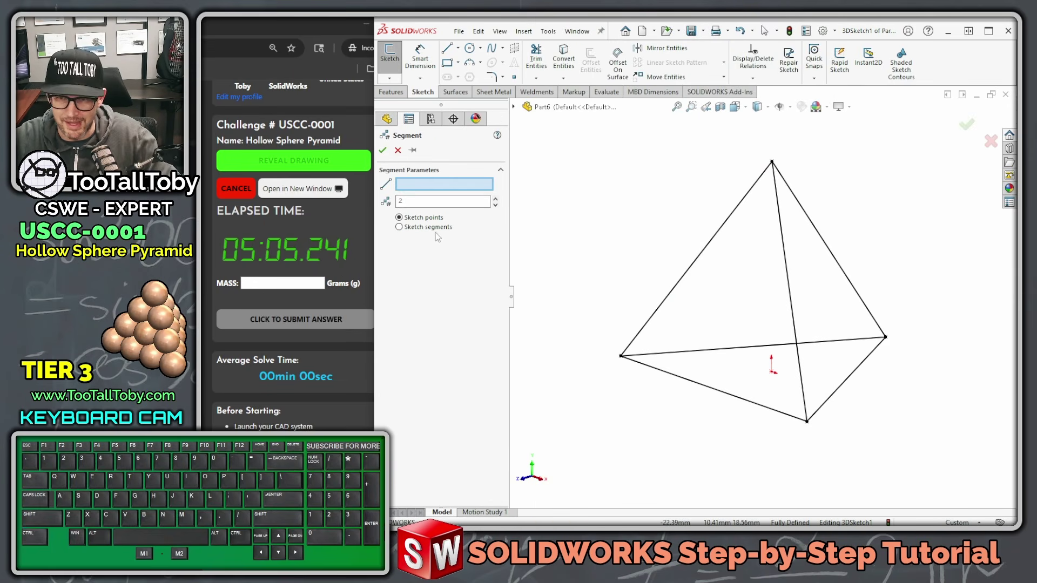
pyautogui.moveTo(388, 231)
pyautogui.mouseDown()
pyautogui.moveTo(448, 238)
pyautogui.moveTo(433, 221)
pyautogui.mouseUp()
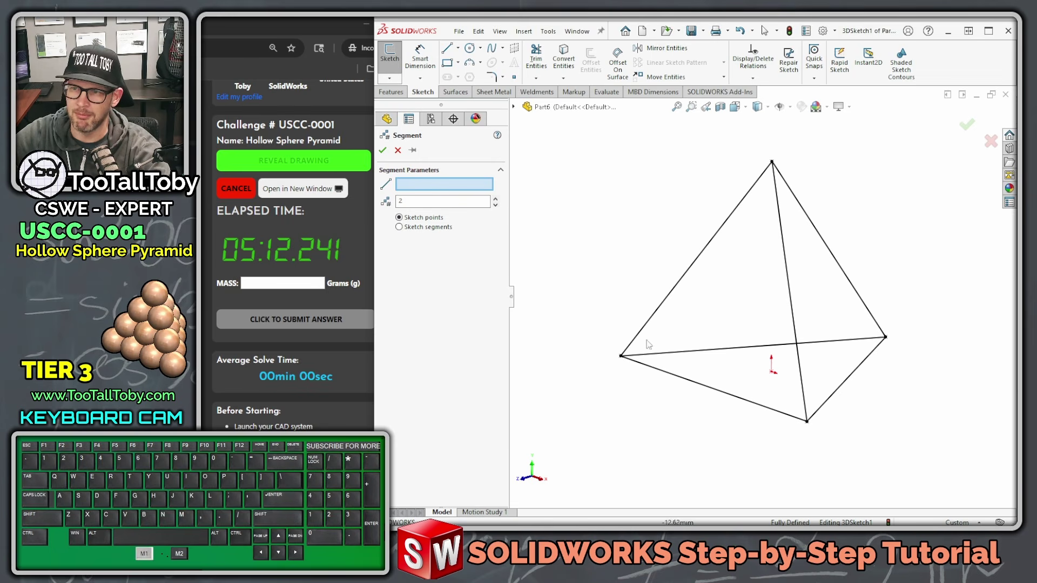
pyautogui.click(682, 352)
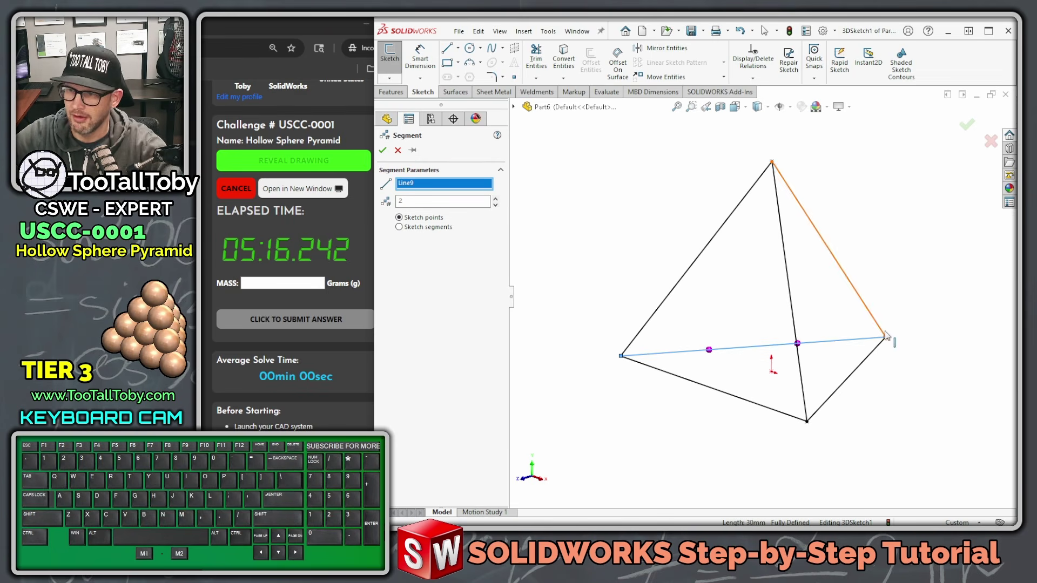
pyautogui.moveTo(1016, 41); pyautogui.dragTo(570, 46)
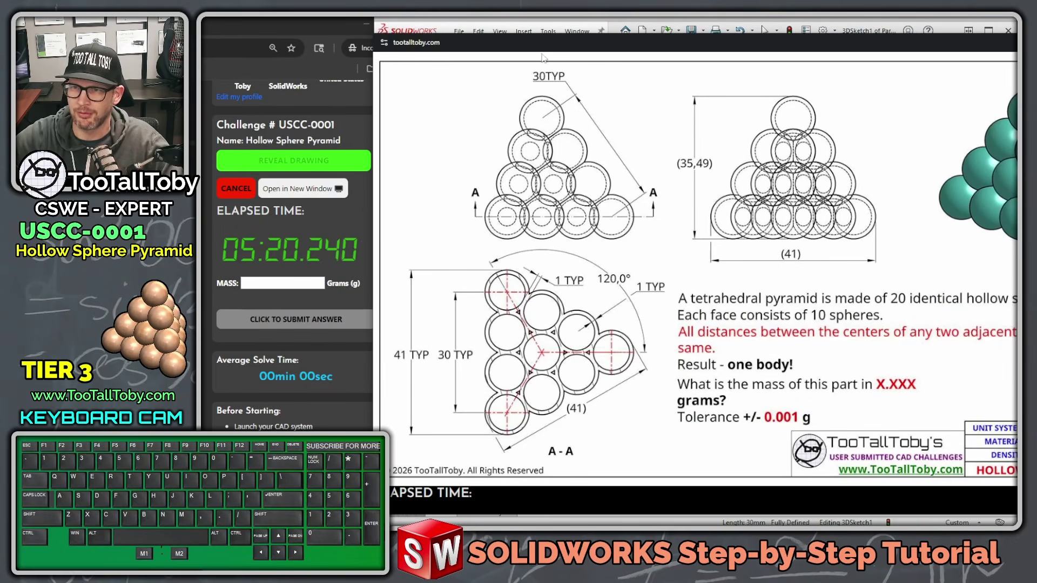
pyautogui.moveTo(522, 41); pyautogui.dragTo(1017, 41)
pyautogui.moveTo(746, 377); pyautogui.dragTo(785, 392, button='middle')
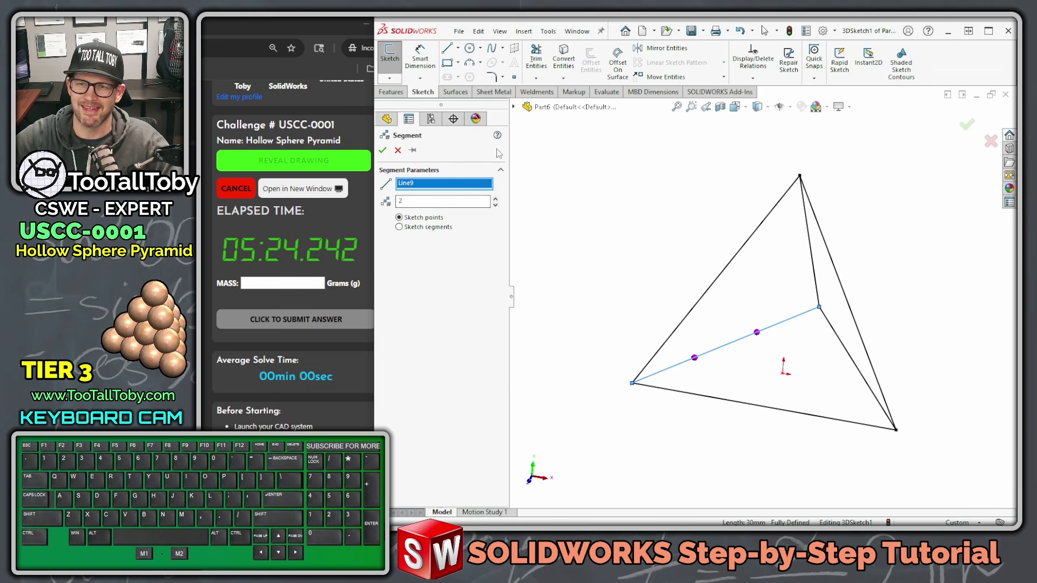
pyautogui.click(383, 151)
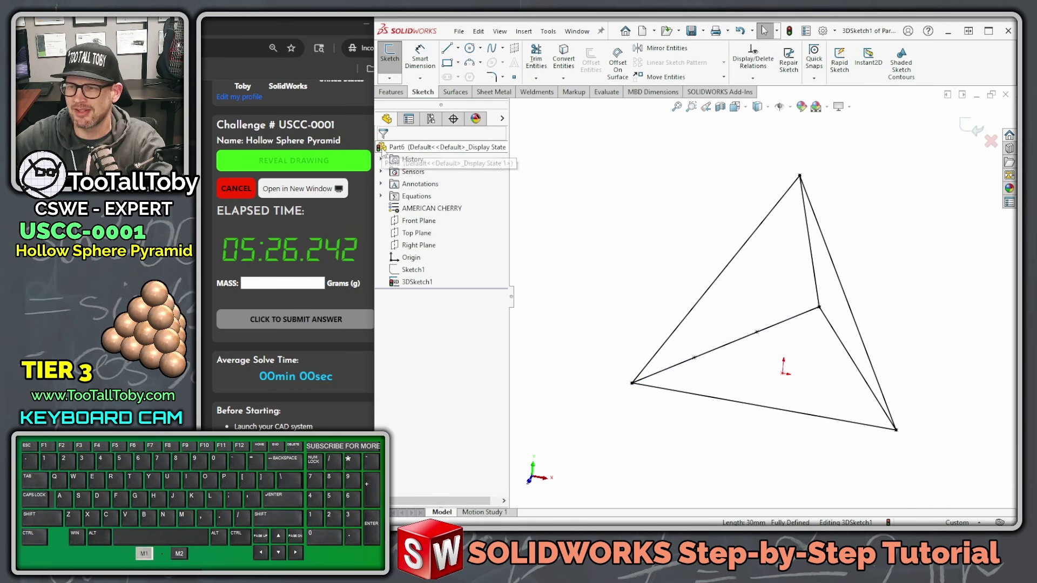
# Step: Segment the other two base edges of the tetrahedron with 2 evenly spaced sketch points each
pyautogui.press('Return')
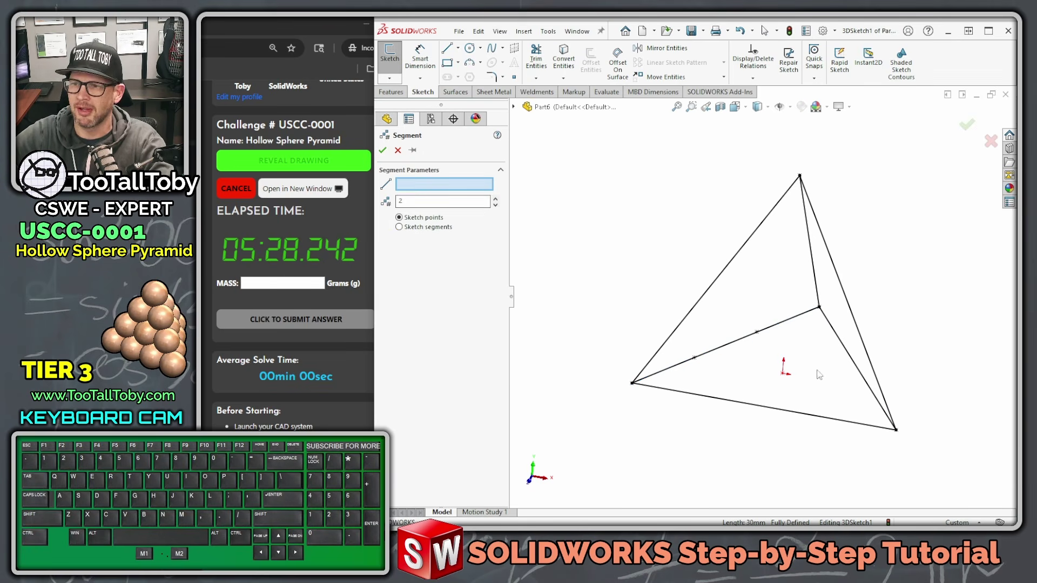
pyautogui.click(846, 354)
pyautogui.press('Return')
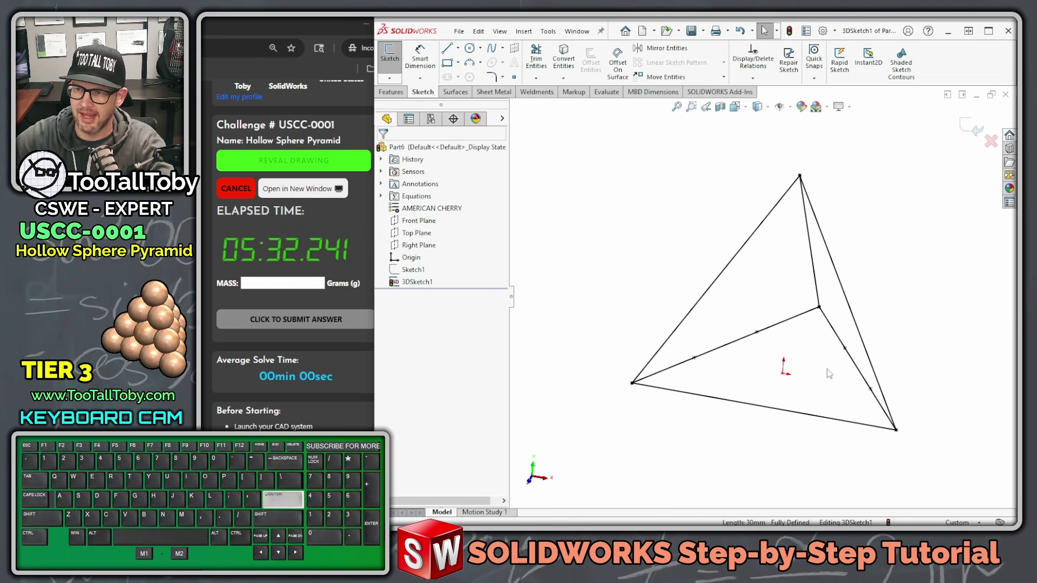
pyautogui.click(791, 416)
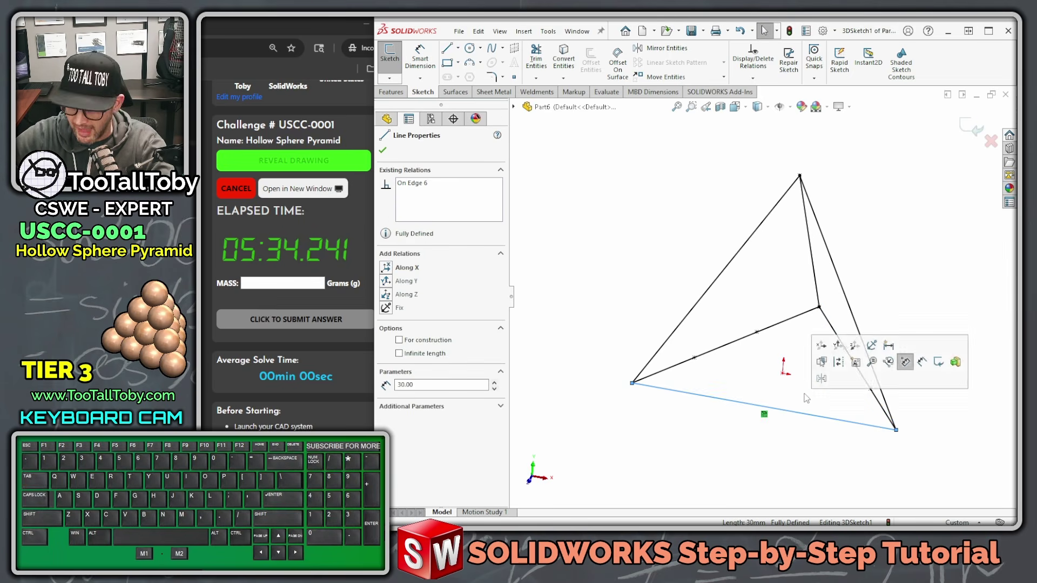
pyautogui.press('Return')
pyautogui.press('Return')
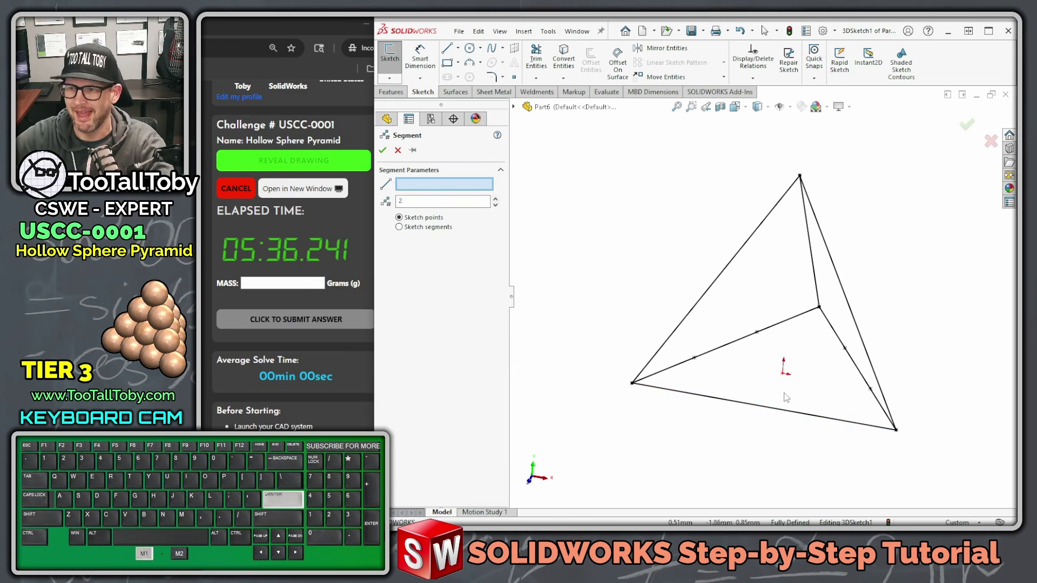
pyautogui.click(781, 409)
pyautogui.press('Return')
# Step: Segment the three slanted edges rising to the apex with 2 evenly spaced sketch points each
pyautogui.press('Return')
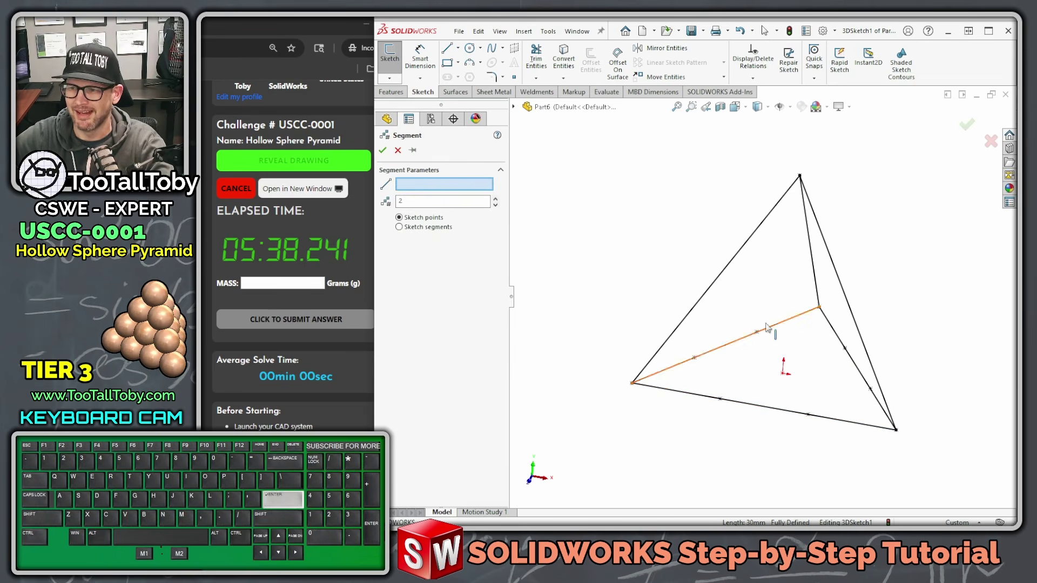
pyautogui.click(734, 269)
pyautogui.press('Return')
pyautogui.press('Return')
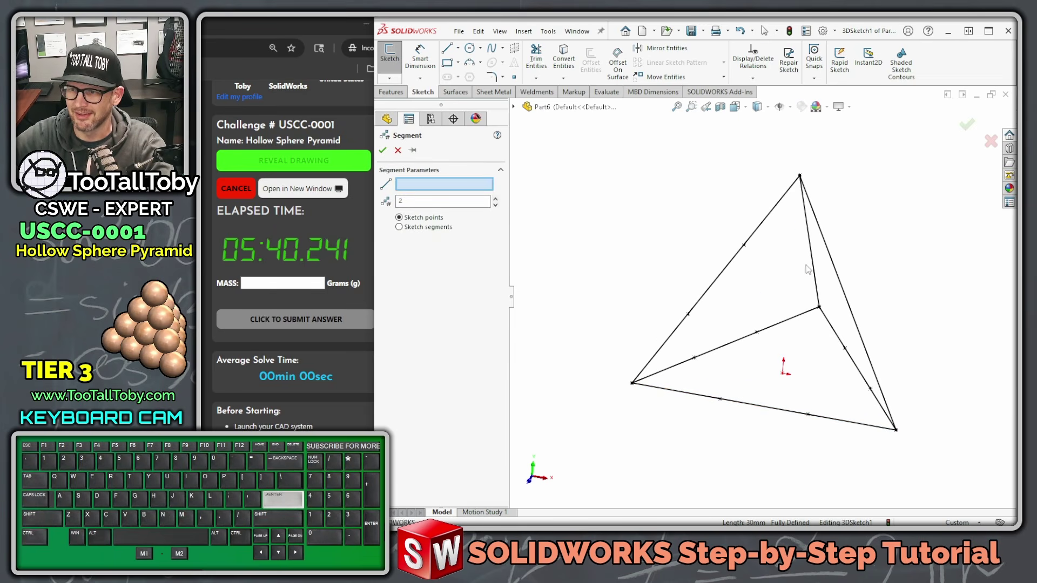
pyautogui.click(814, 270)
pyautogui.press('Return')
pyautogui.press('Return')
pyautogui.click(839, 277)
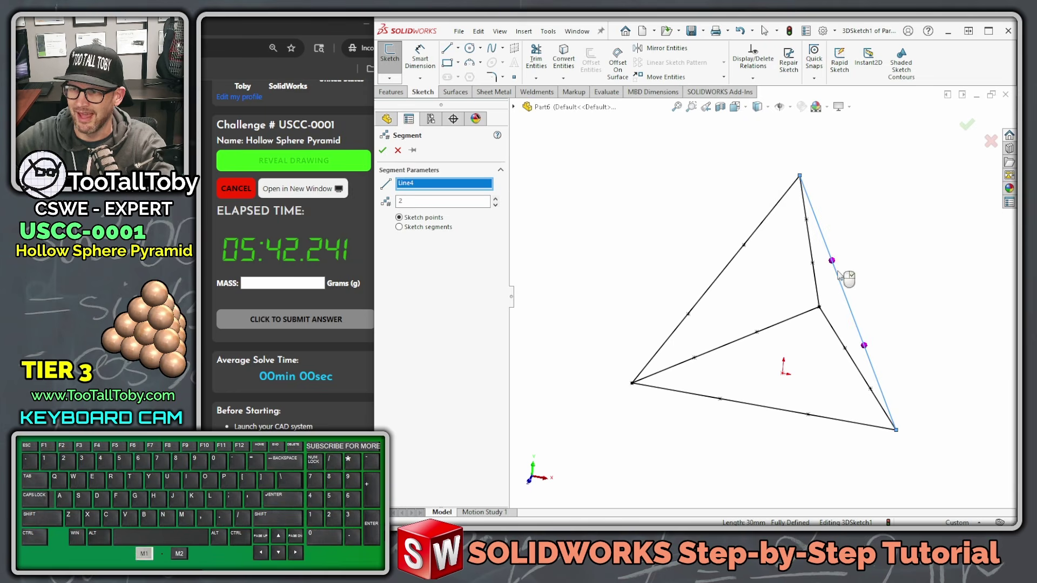
pyautogui.press('Return')
pyautogui.moveTo(673, 301)
pyautogui.mouseDown(button='middle')
pyautogui.moveTo(702, 294)
pyautogui.moveTo(660, 314)
pyautogui.moveTo(810, 301)
pyautogui.moveTo(725, 293)
pyautogui.moveTo(745, 354)
pyautogui.mouseUp(button='middle')
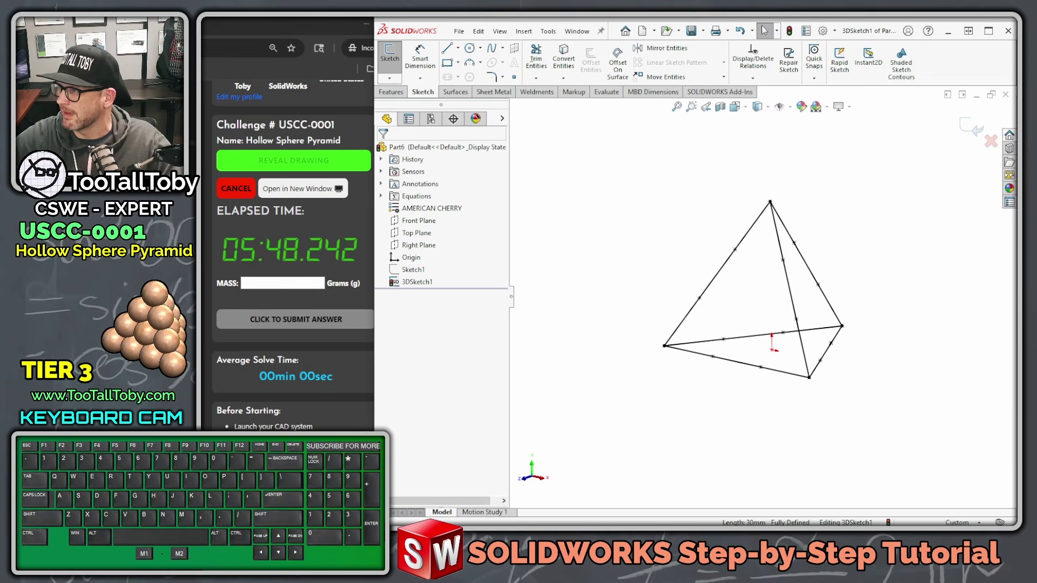
# Step: Mark the second-layer sphere centres on the drawing's isometric view and trace the triangle joining that layer's corners
pyautogui.moveTo(1036, 45); pyautogui.dragTo(459, 45)
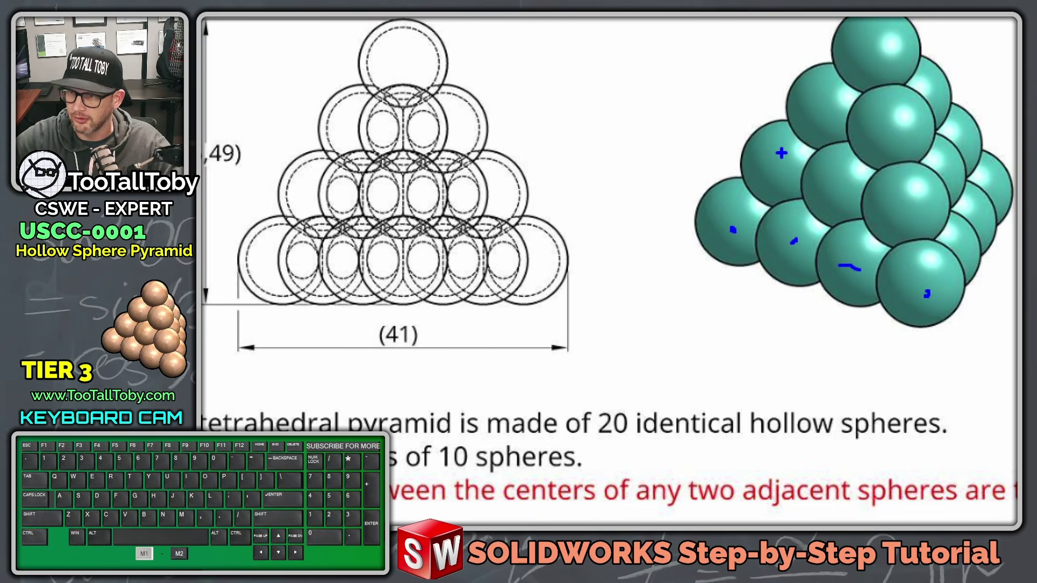
pyautogui.click(777, 166)
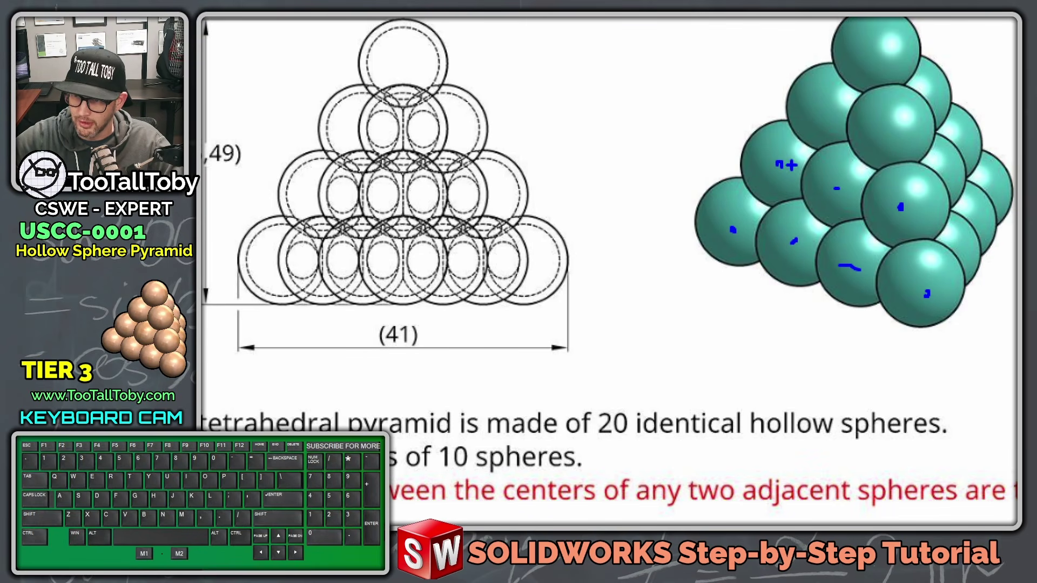
pyautogui.moveTo(781, 165); pyautogui.dragTo(872, 201)
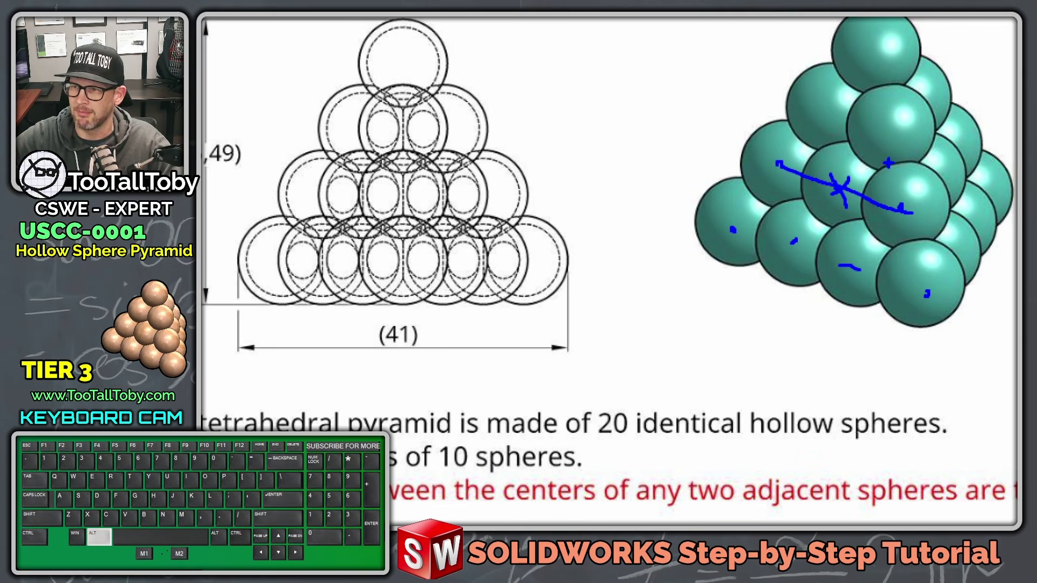
pyautogui.moveTo(913, 194)
pyautogui.mouseDown()
pyautogui.moveTo(946, 93)
pyautogui.moveTo(786, 136)
pyautogui.mouseUp()
pyautogui.hotkey('alt', '1')
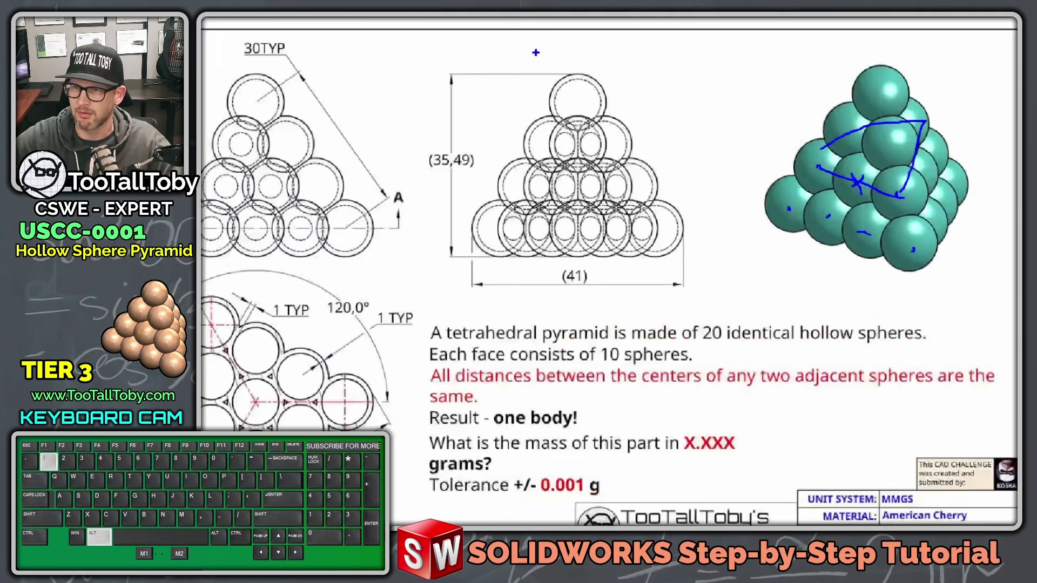
pyautogui.moveTo(525, 44); pyautogui.dragTo(1034, 76)
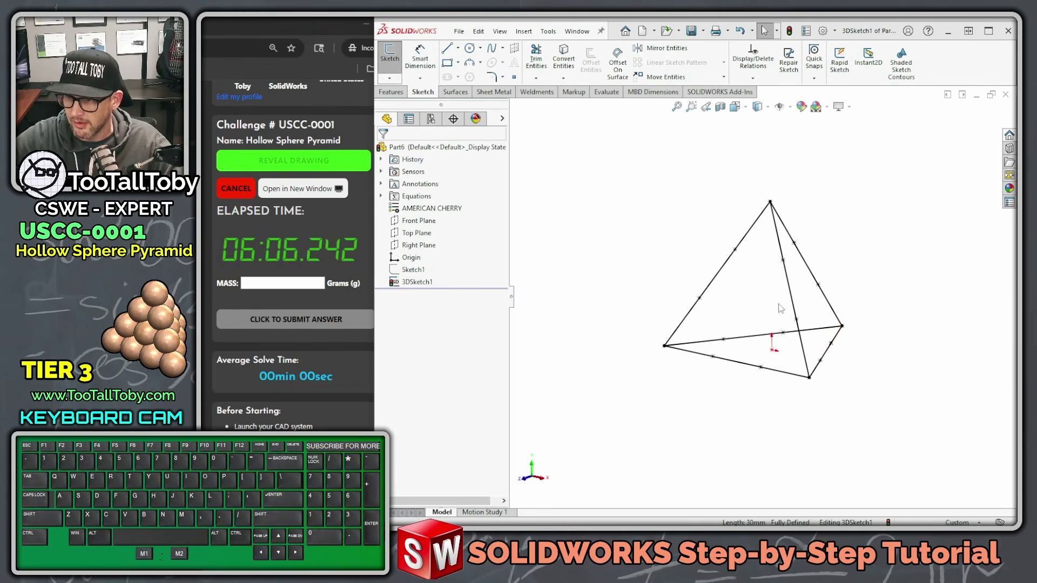
# Step: Draw a closed triangle of lines joining the lower segment points on the tetrahedron's three slanted edges
pyautogui.scroll(-2, 780, 308)
pyautogui.click(451, 50)
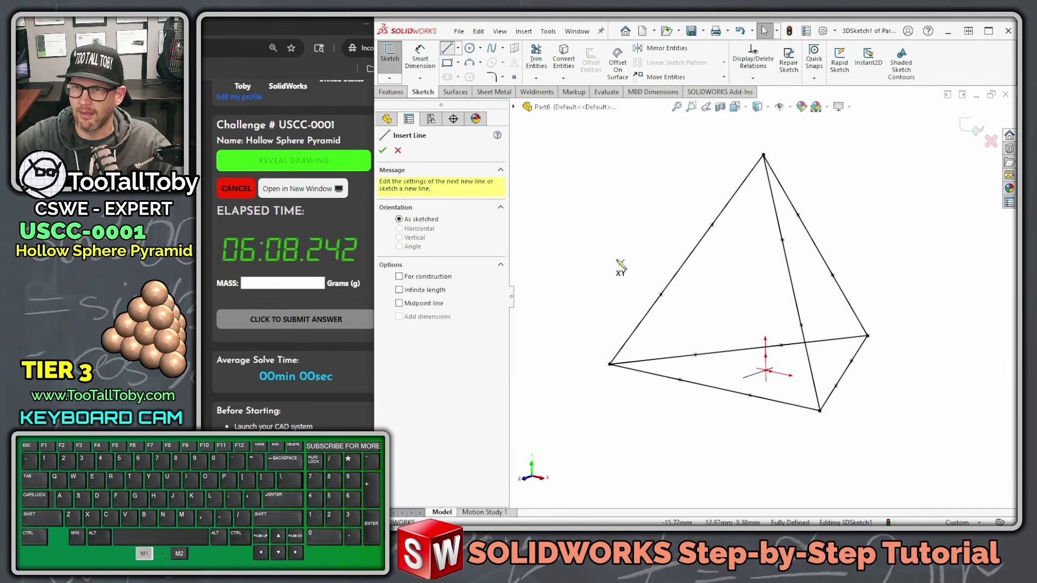
pyautogui.click(660, 295)
pyautogui.click(802, 326)
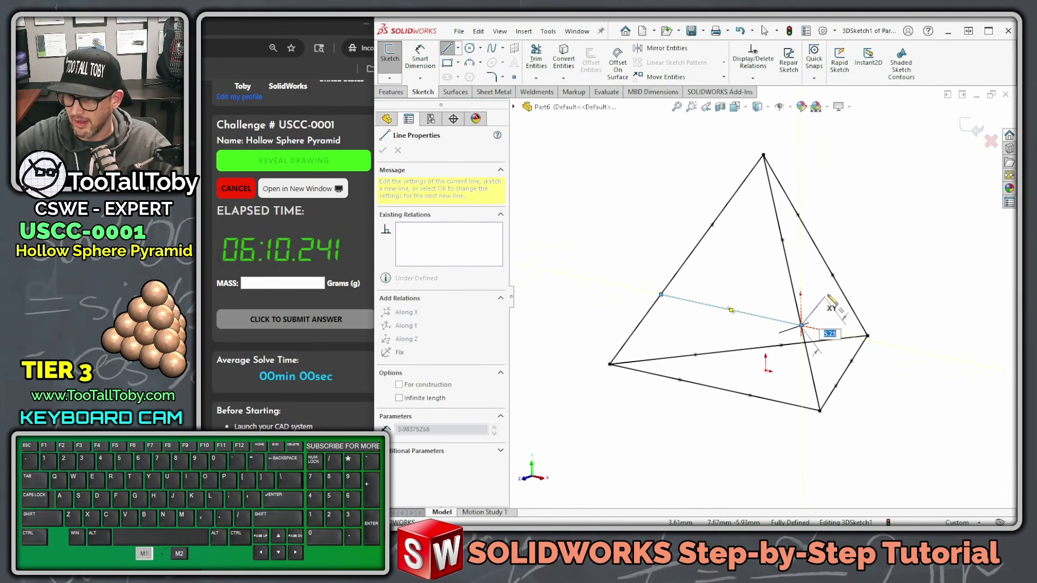
pyautogui.click(833, 276)
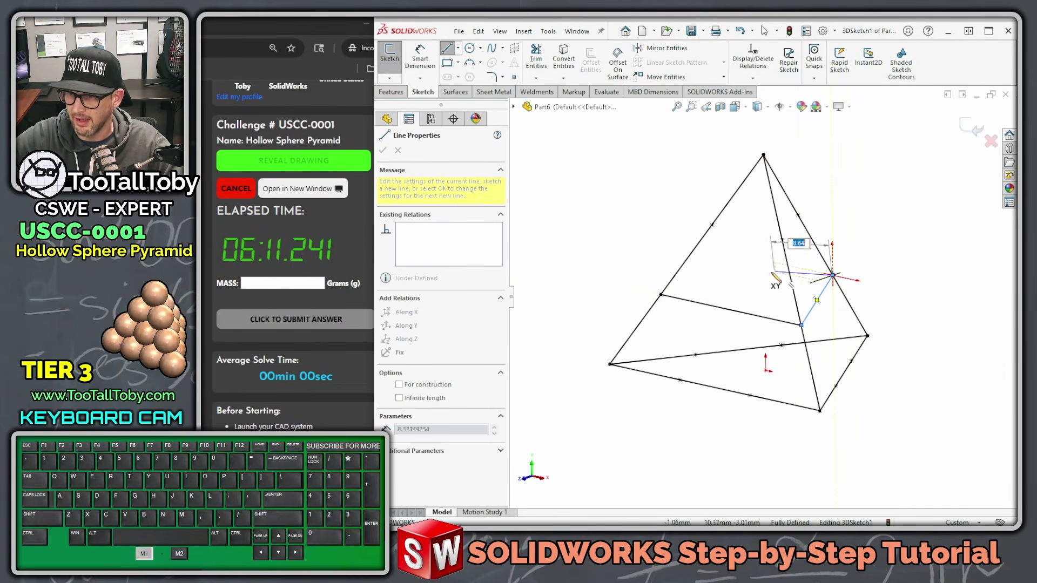
pyautogui.click(660, 295)
pyautogui.press('Escape')
# Step: Place sketch points at the midpoints of the new triangle's sides
pyautogui.click(514, 77)
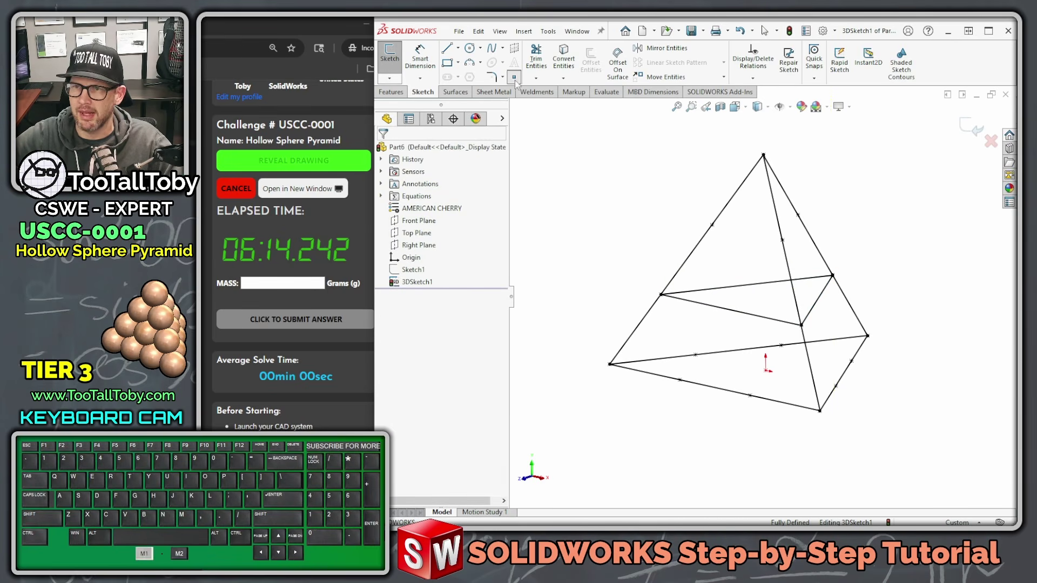
pyautogui.click(750, 286)
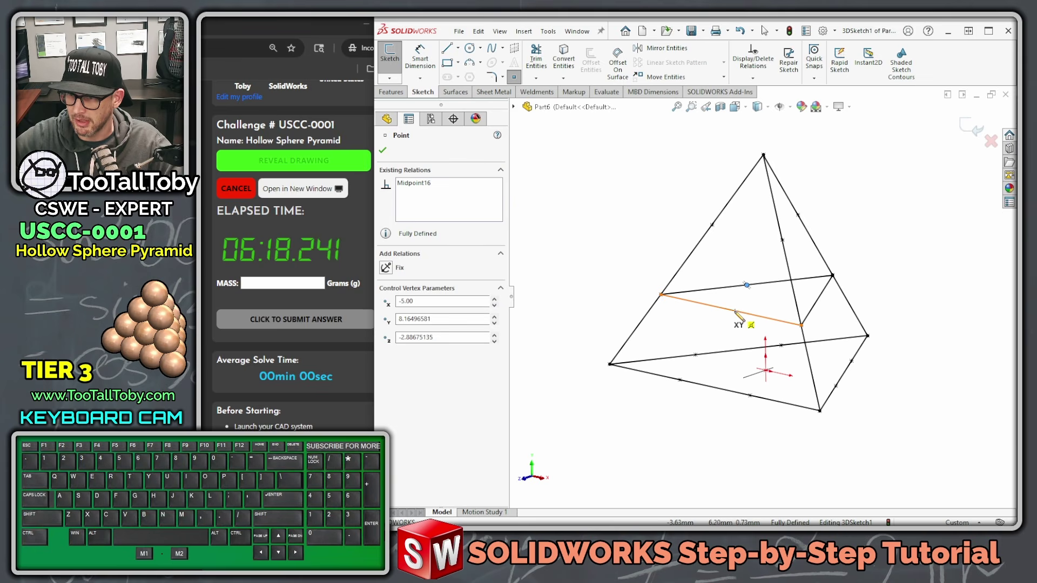
pyautogui.click(735, 312)
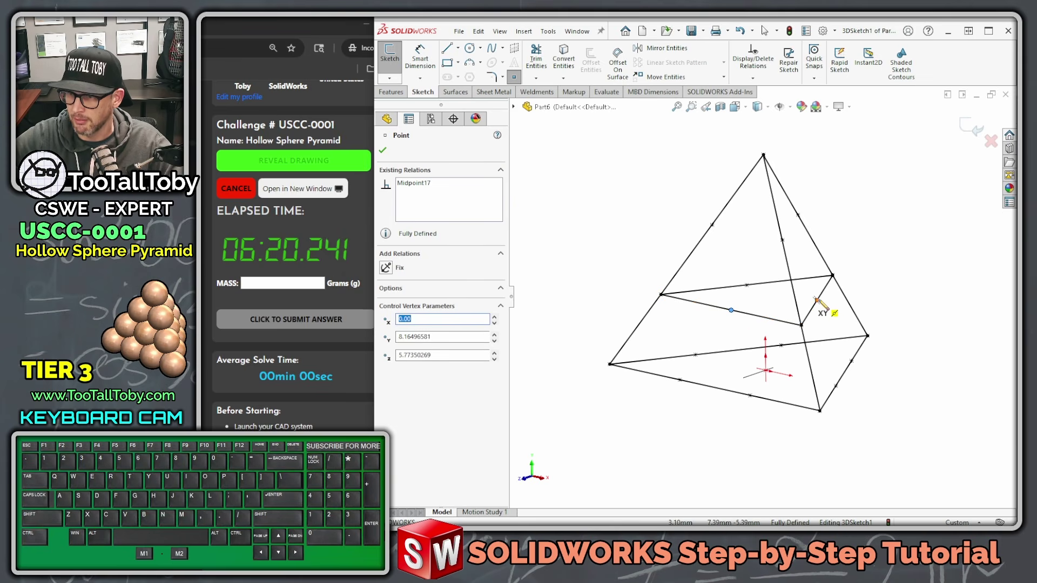
pyautogui.press('Escape')
pyautogui.moveTo(797, 296)
pyautogui.mouseDown(button='middle')
pyautogui.moveTo(746, 326)
pyautogui.moveTo(759, 351)
pyautogui.mouseUp(button='middle')
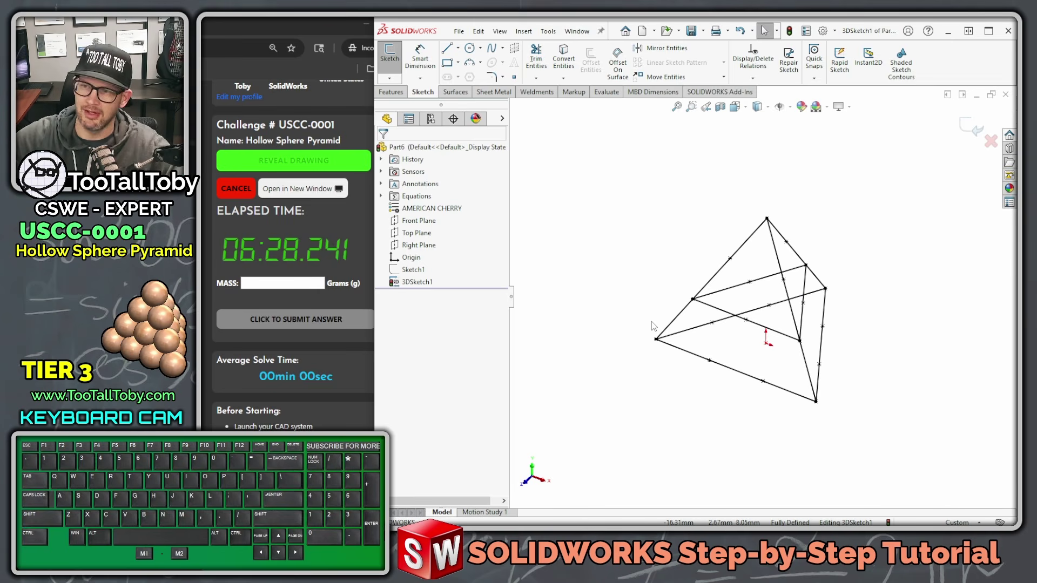
pyautogui.click(513, 77)
pyautogui.click(629, 167)
pyautogui.click(586, 224)
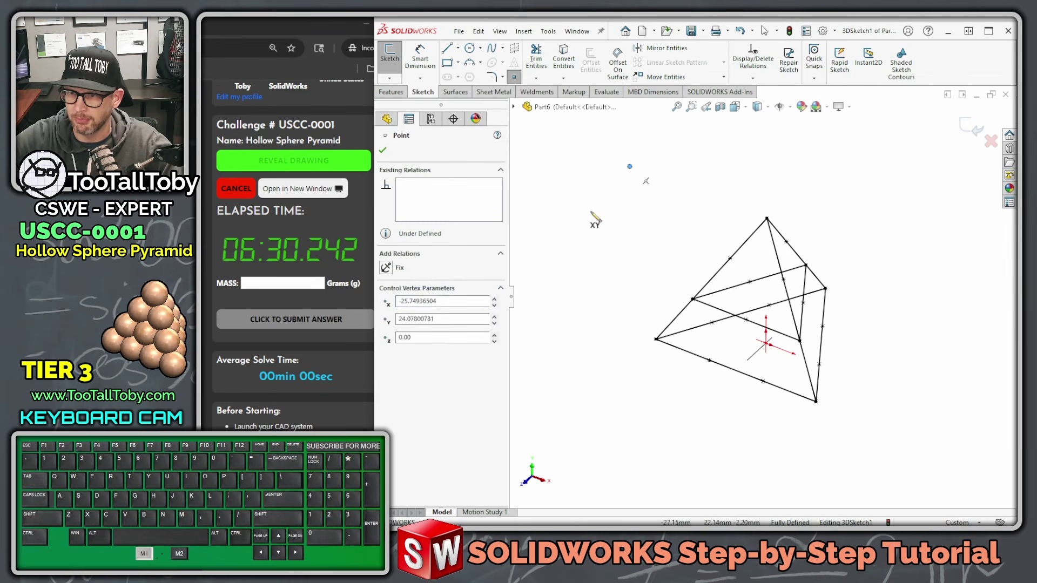
pyautogui.click(594, 245)
pyautogui.click(611, 272)
pyautogui.click(634, 245)
pyautogui.click(643, 233)
pyautogui.click(651, 213)
pyautogui.click(655, 210)
pyautogui.click(692, 192)
pyautogui.click(691, 200)
pyautogui.press('Escape')
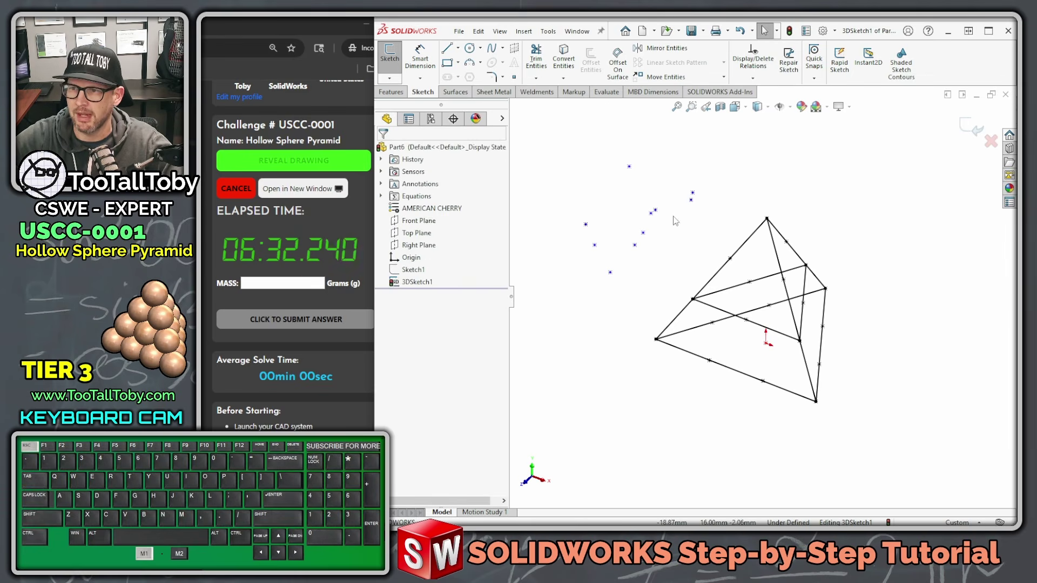
pyautogui.moveTo(708, 157); pyautogui.dragTo(572, 240)
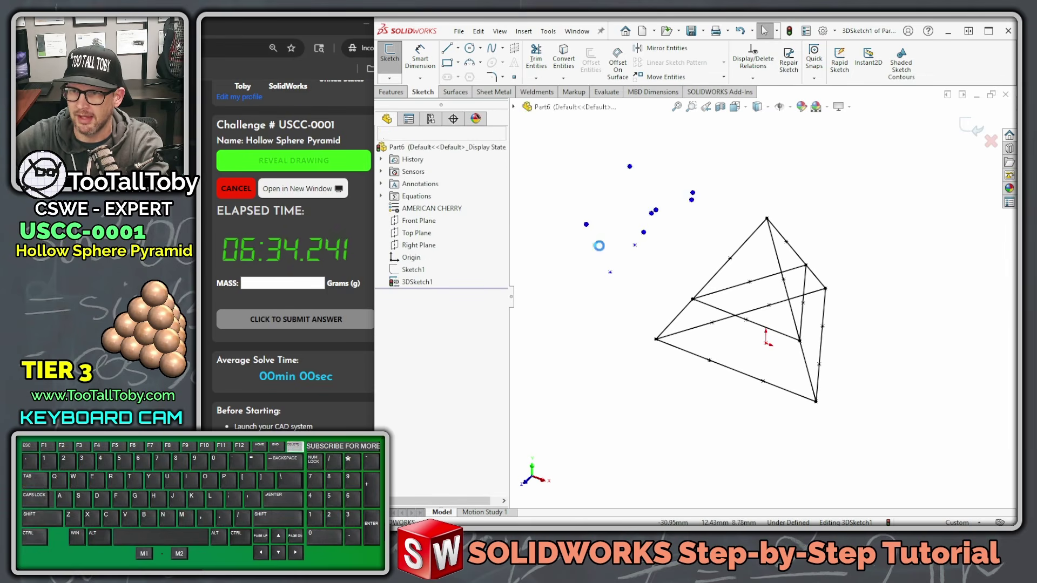
pyautogui.press('Delete')
pyautogui.moveTo(649, 215)
pyautogui.mouseDown()
pyautogui.moveTo(633, 246)
pyautogui.moveTo(575, 280)
pyautogui.mouseUp()
pyautogui.press('Delete')
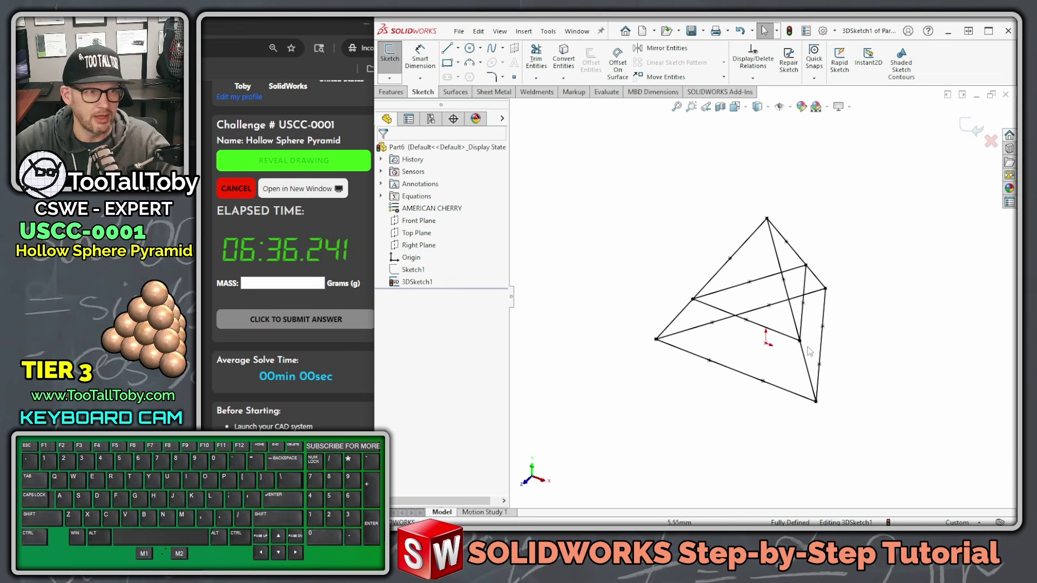
# Step: Exit the 3D sketch and rename it POINT SKETCH
pyautogui.click(971, 127)
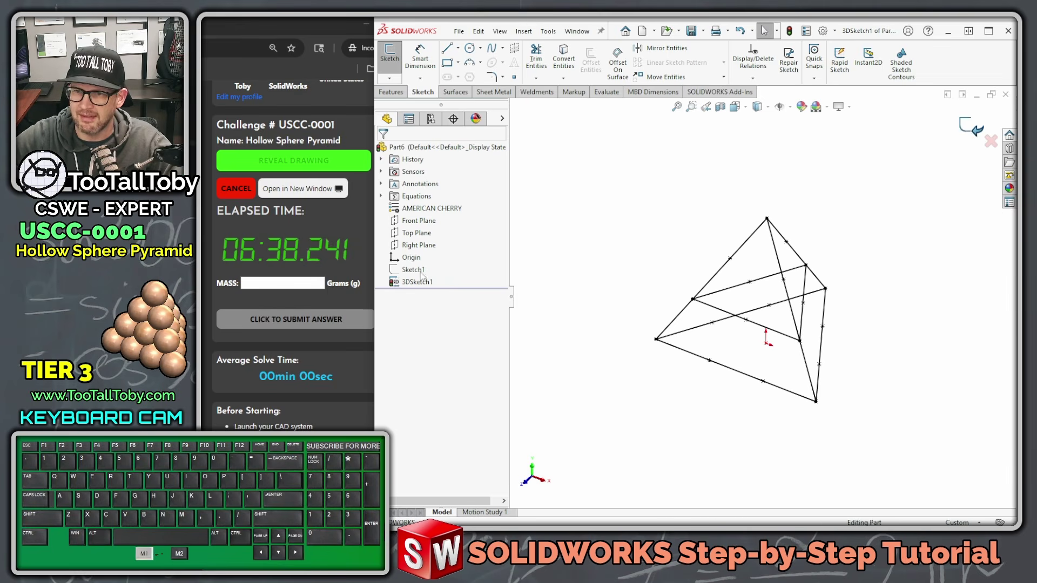
pyautogui.click(416, 281)
pyautogui.click(414, 282)
pyautogui.write('POINT SKETCH')
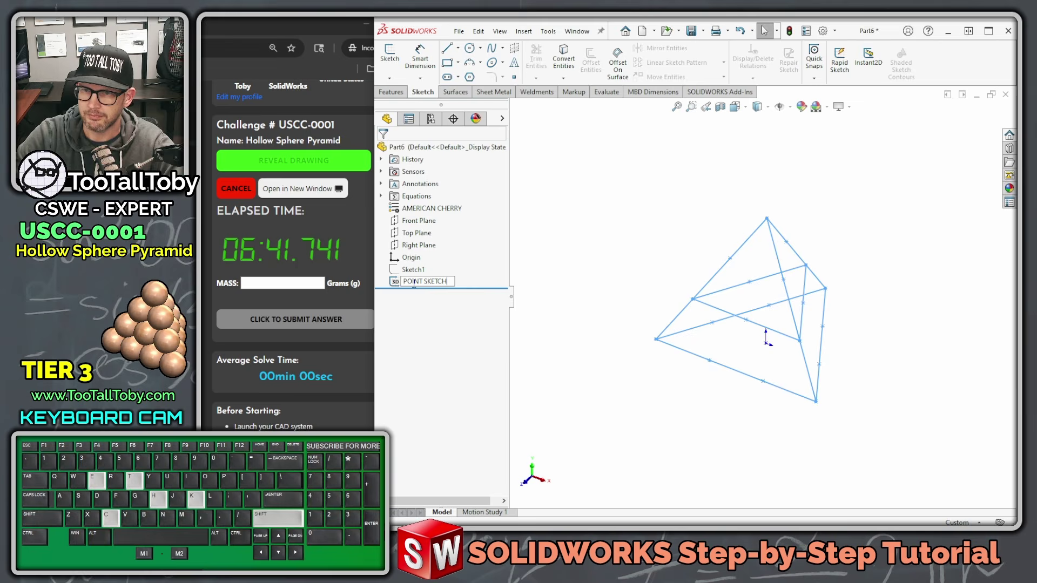
pyautogui.press('Return')
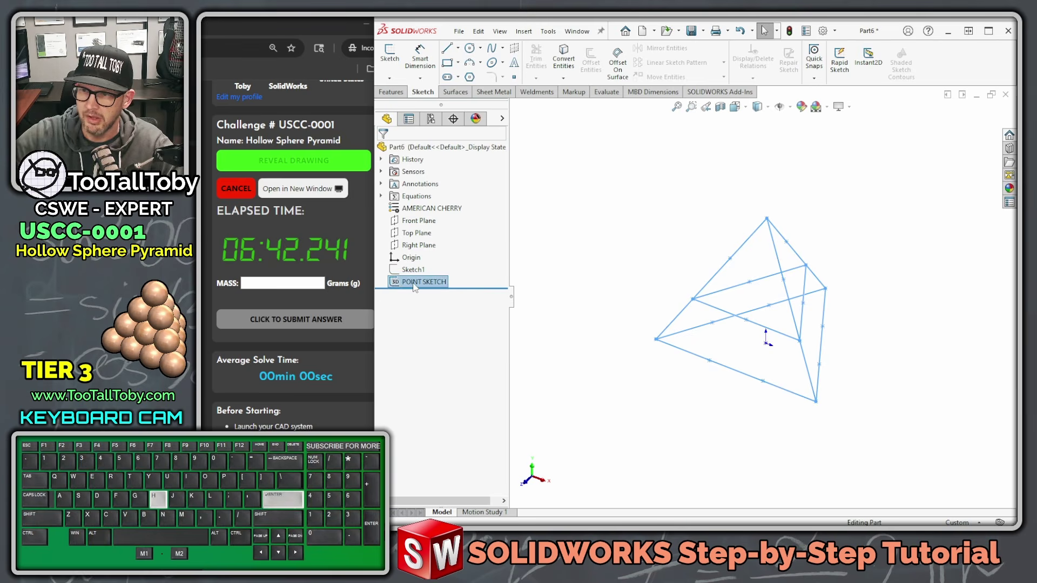
pyautogui.click(630, 236)
# Step: Start a sketch on the Top Plane with a circle centred on the origin and a vertical line running through it
pyautogui.click(424, 238)
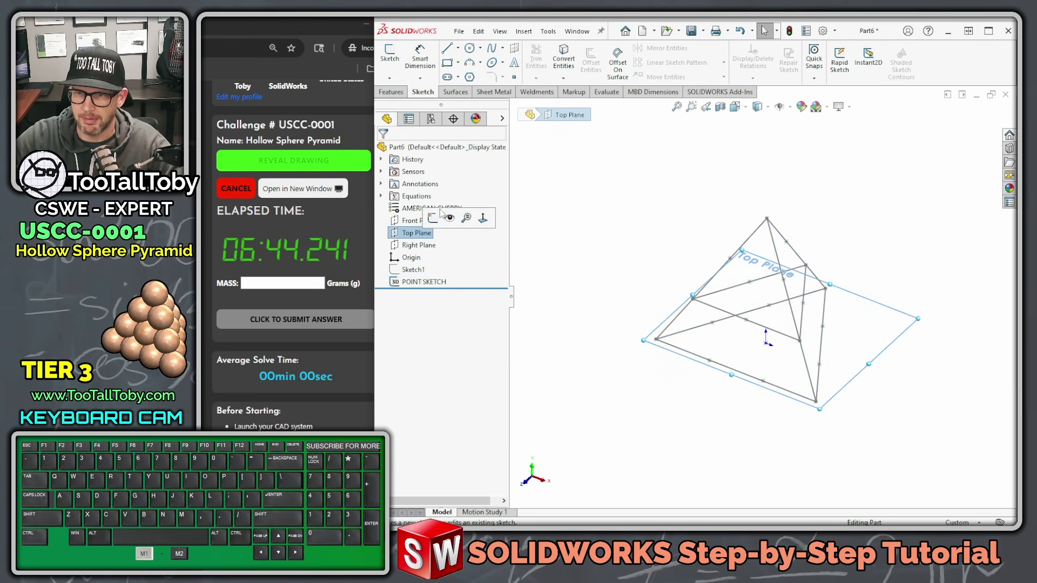
pyautogui.click(435, 217)
pyautogui.hotkey('ctrl', '8')
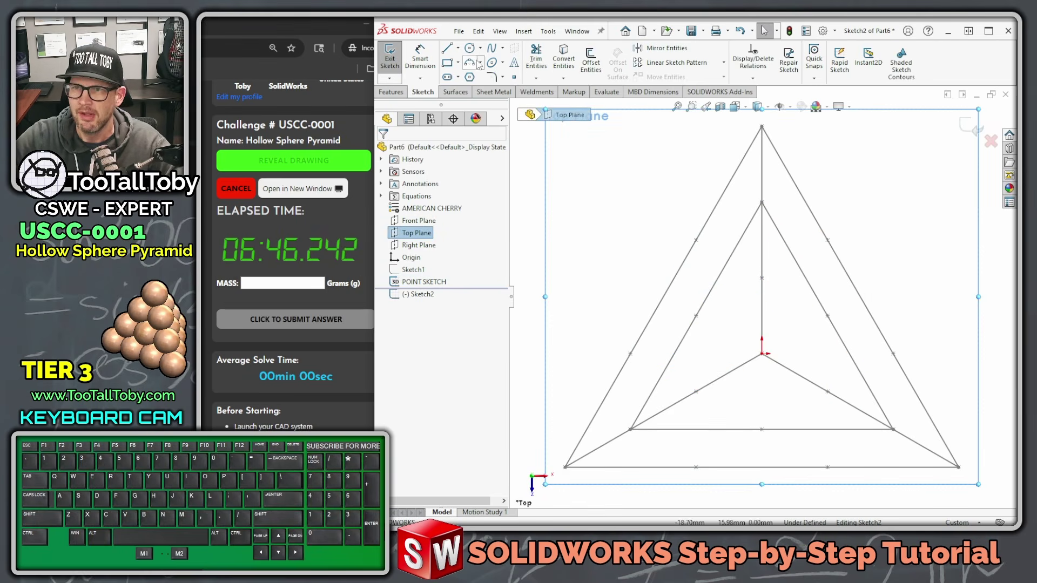
pyautogui.click(470, 47)
pyautogui.moveTo(762, 354); pyautogui.dragTo(813, 341)
pyautogui.click(446, 47)
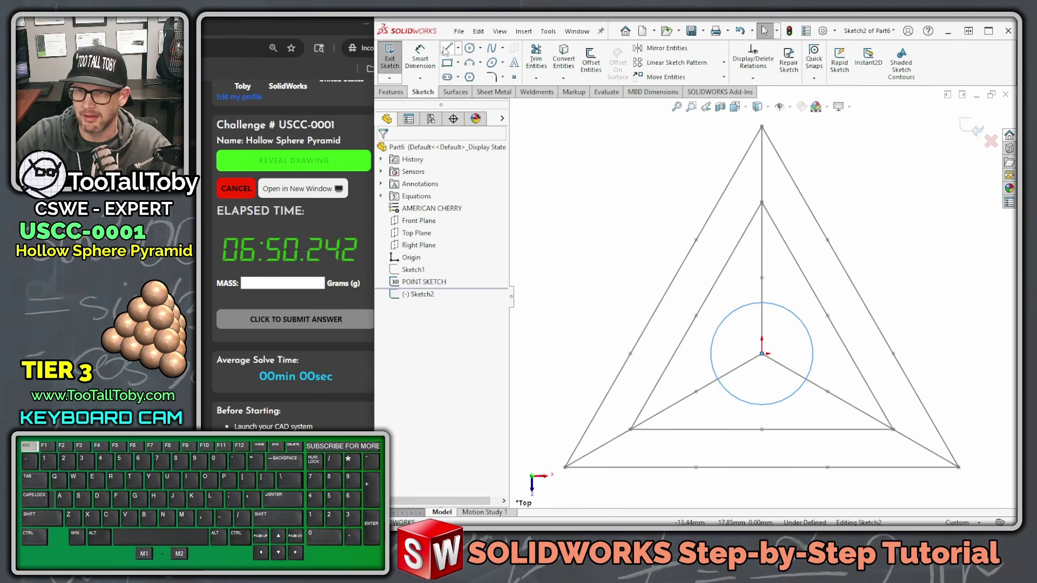
pyautogui.click(762, 293)
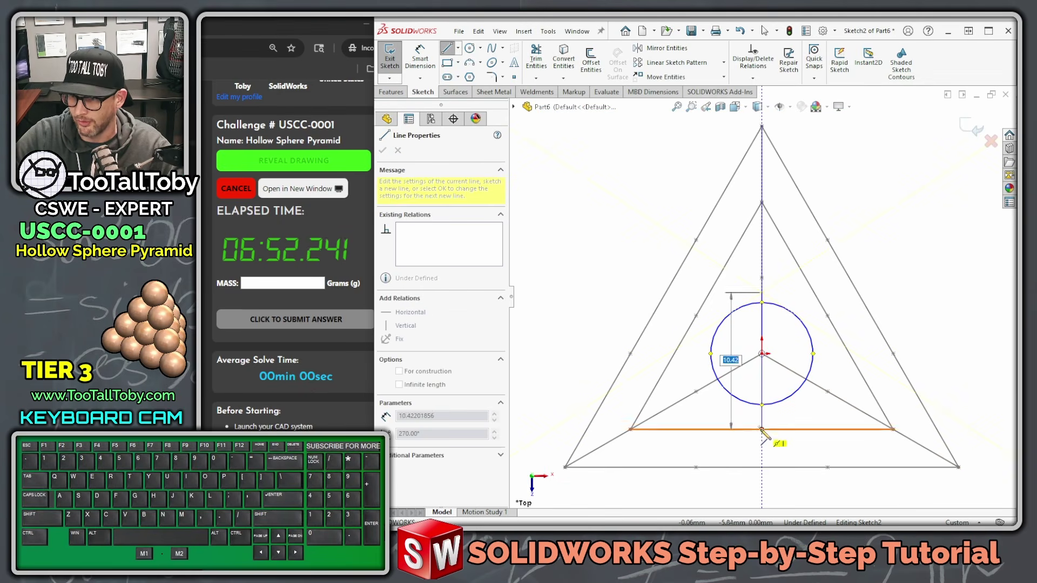
pyautogui.click(761, 422)
pyautogui.press('Escape')
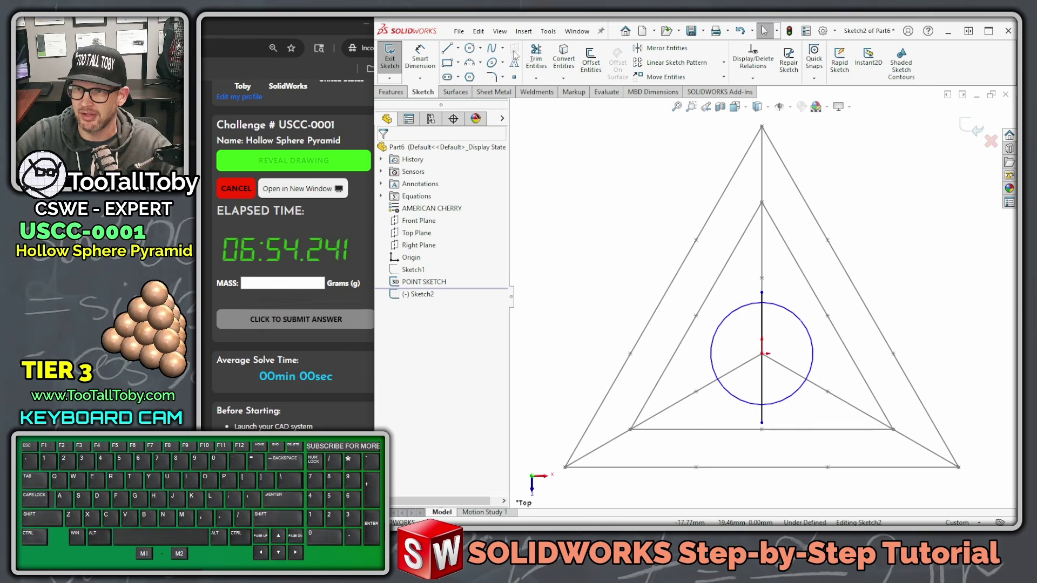
# Step: Trim the circle's right half and the overhanging line ends to leave a closed half-circle profile
pyautogui.click(537, 58)
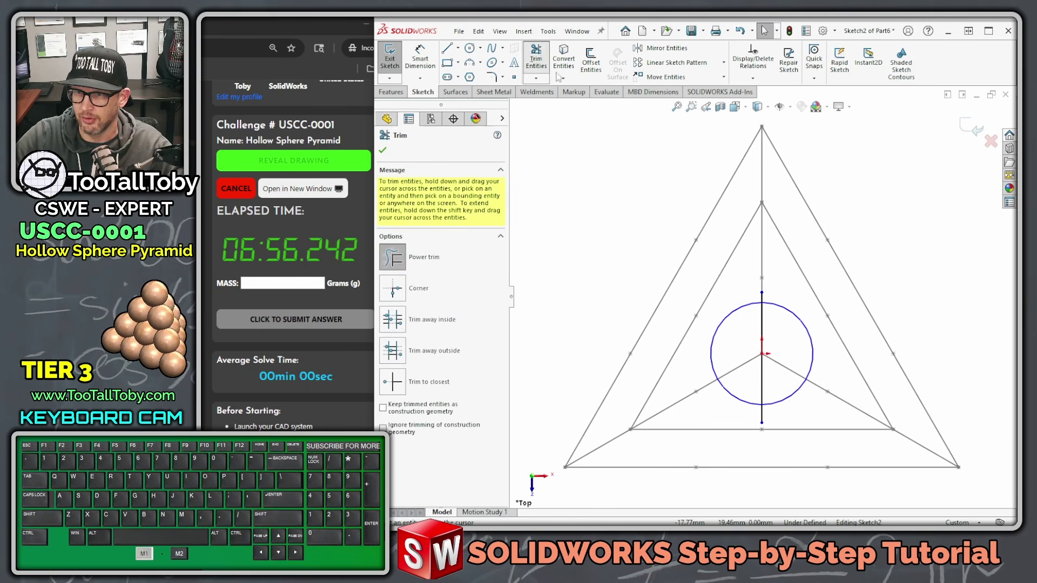
pyautogui.moveTo(759, 301); pyautogui.dragTo(788, 335)
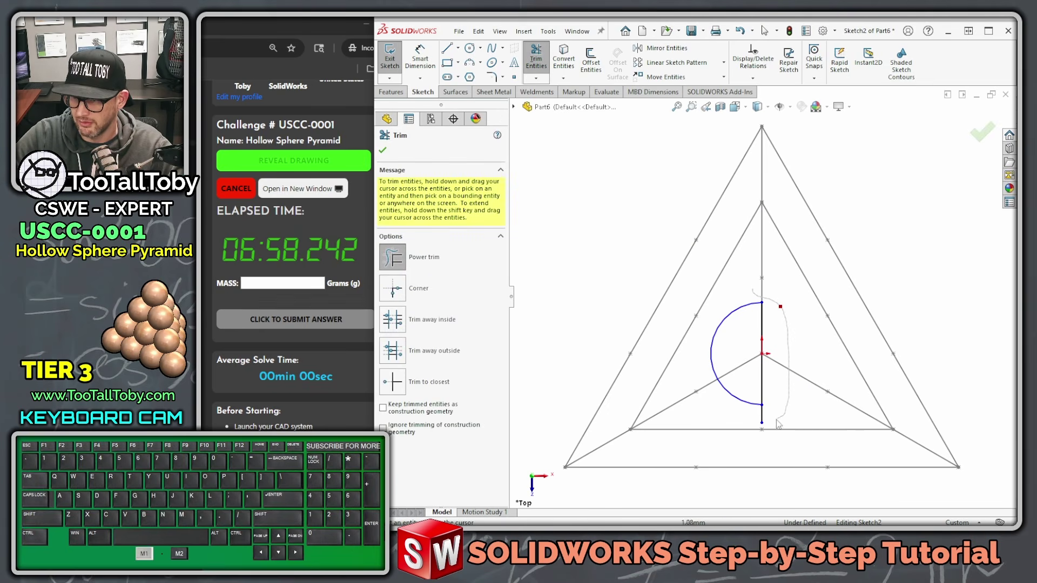
pyautogui.moveTo(757, 426); pyautogui.dragTo(757, 424)
pyautogui.press('Escape')
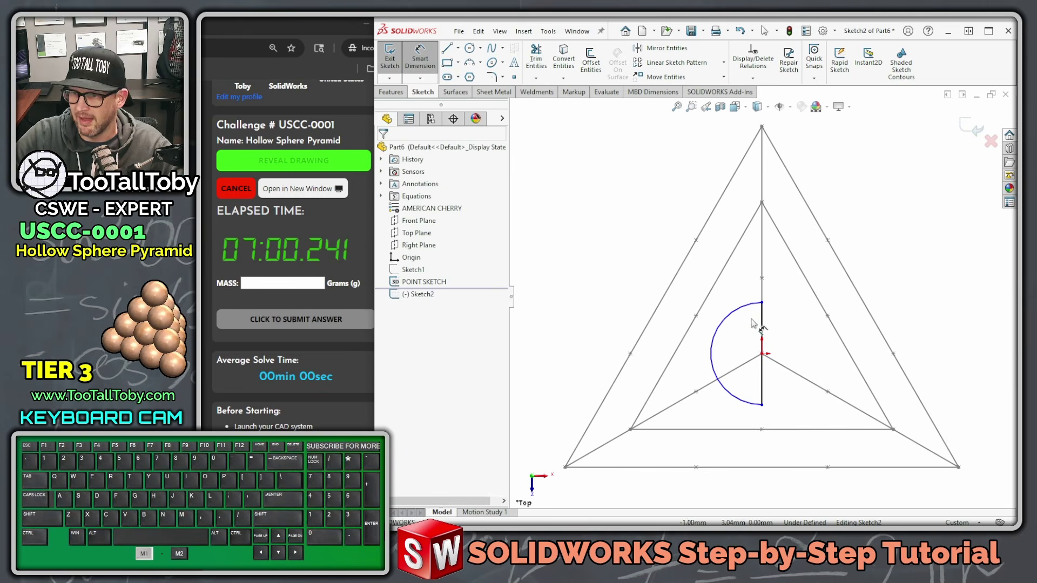
# Step: Dimension the half-circle's straight vertical side to 9 mm
pyautogui.click(771, 333)
pyautogui.click(822, 390)
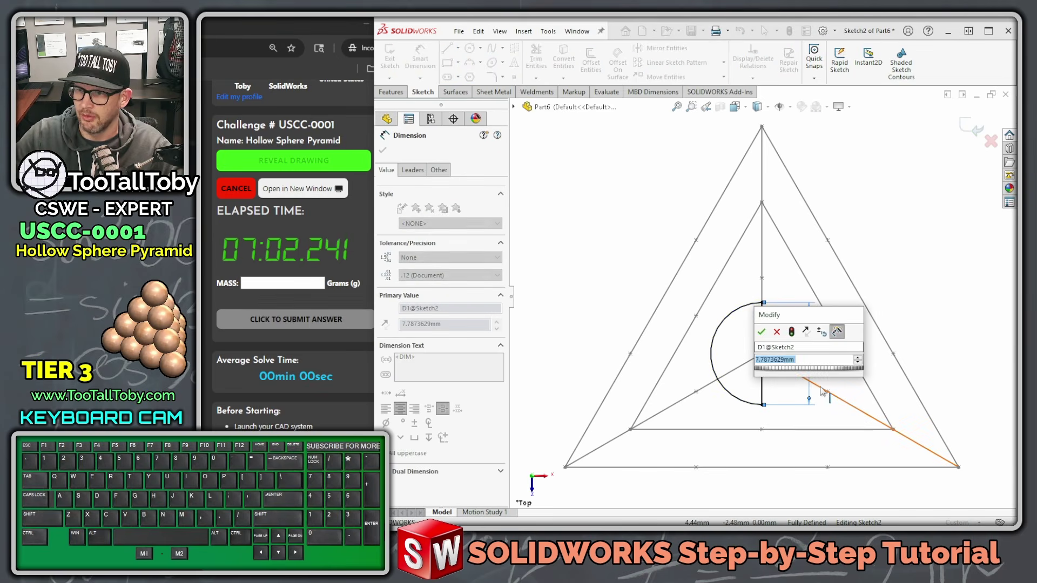
pyautogui.write('9')
pyautogui.press('Return')
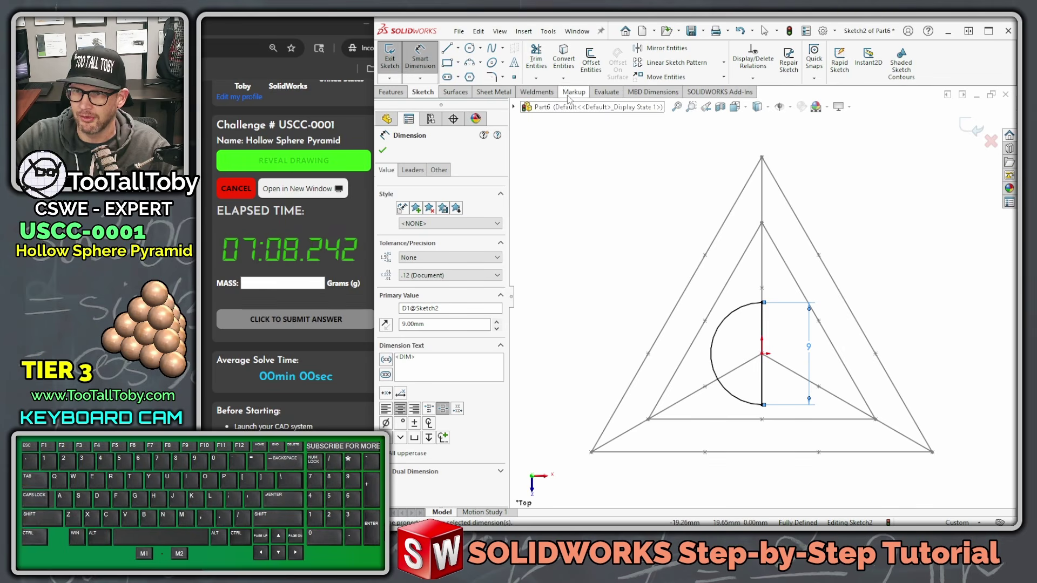
# Step: Sketch a vertical construction centerline upward from the origin
pyautogui.click(458, 47)
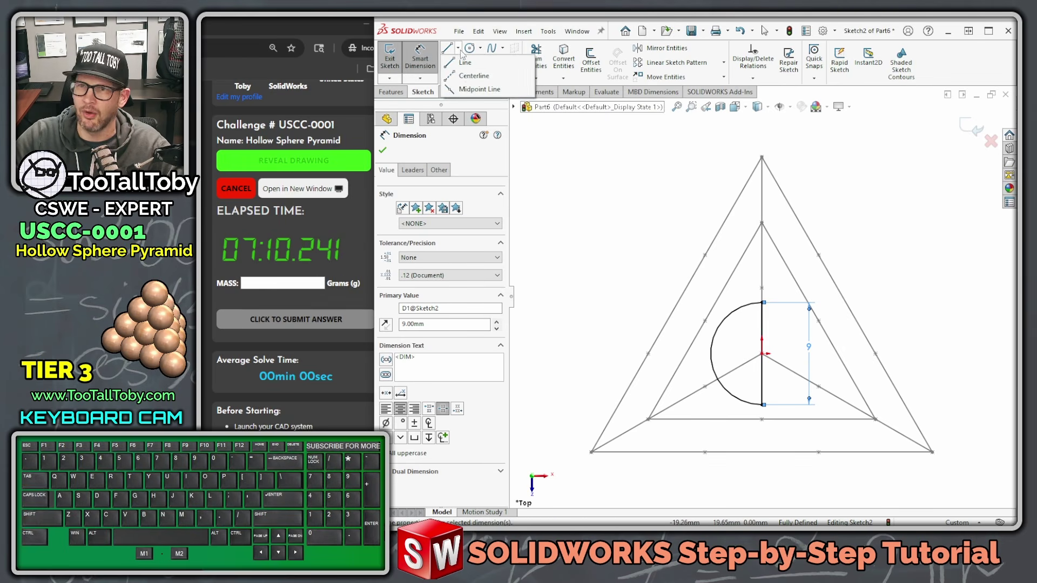
pyautogui.click(475, 70)
pyautogui.click(762, 201)
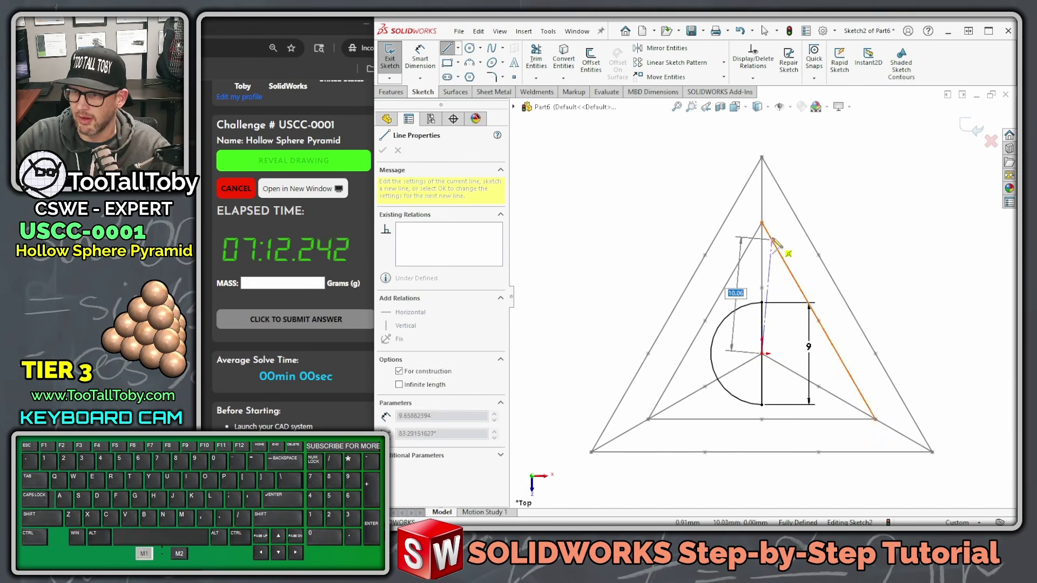
pyautogui.press('Escape')
pyautogui.moveTo(825, 358); pyautogui.dragTo(777, 276, button='middle')
pyautogui.keyDown('ctrl'); pyautogui.moveTo(781, 424); pyautogui.dragTo(778, 309, button='middle'); pyautogui.keyUp('ctrl')
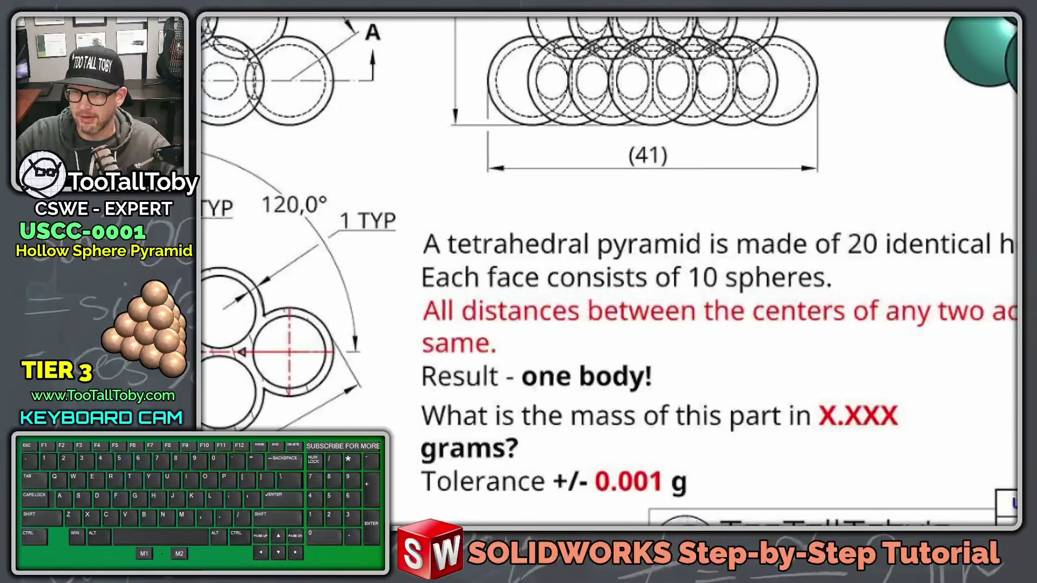
# Step: Examine the drawing's note on equal distances between adjacent sphere centres and the typical 1 mm sphere wall thickness
pyautogui.moveTo(383, 325); pyautogui.dragTo(1015, 350)
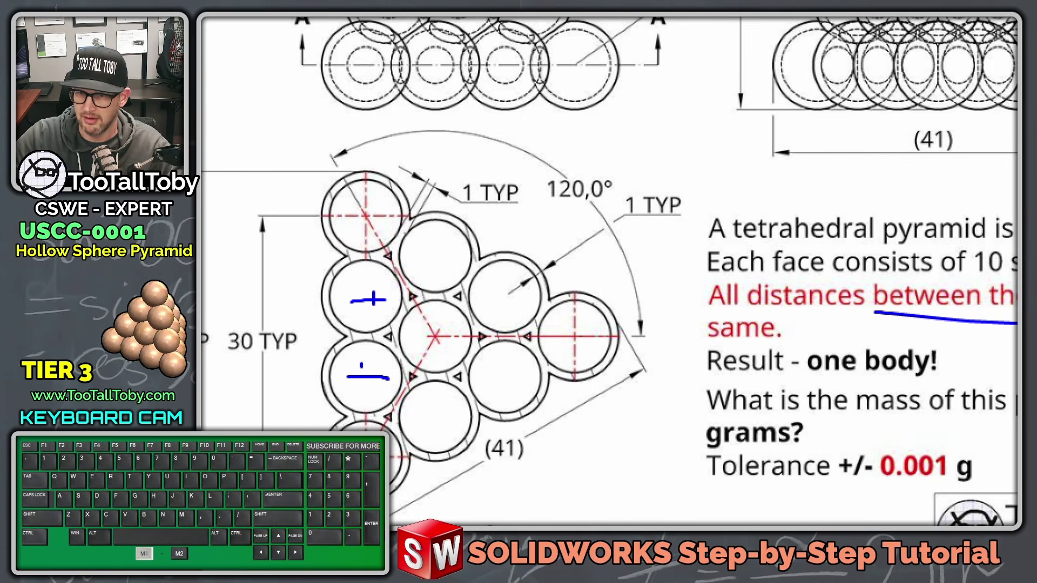
pyautogui.moveTo(389, 459); pyautogui.dragTo(418, 458)
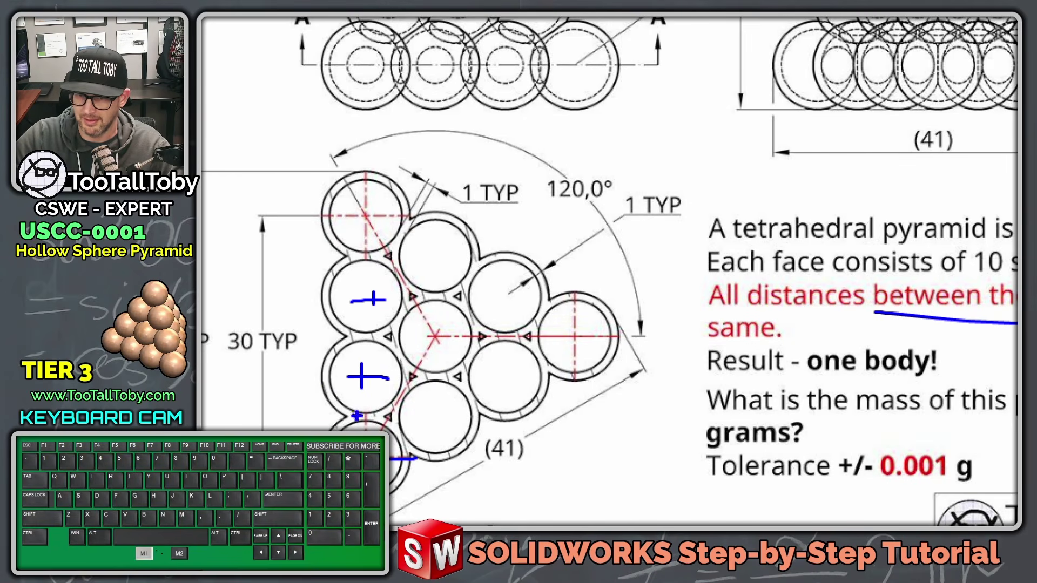
pyautogui.moveTo(343, 385); pyautogui.dragTo(417, 378)
pyautogui.moveTo(341, 298); pyautogui.dragTo(402, 299)
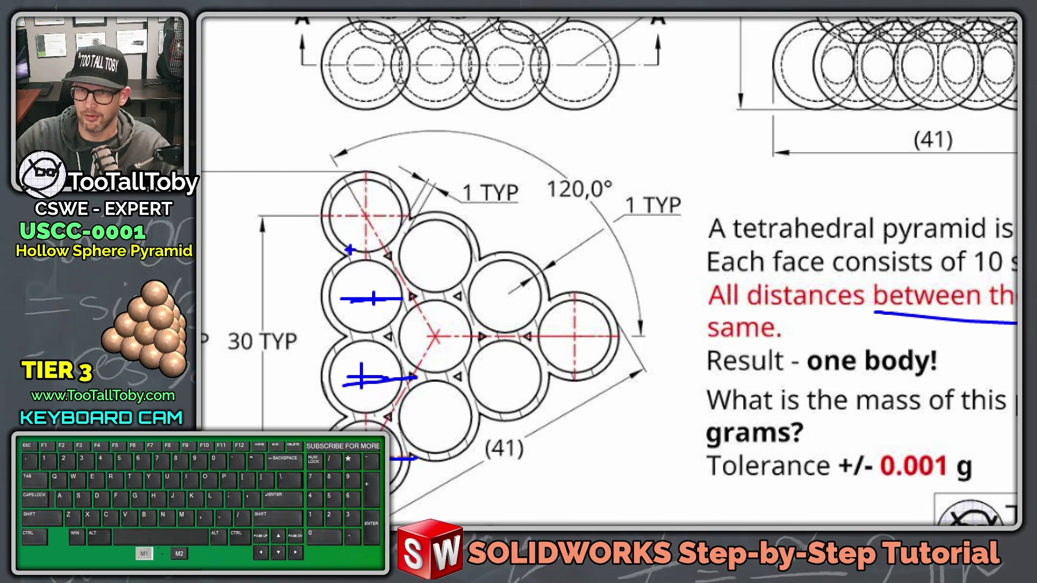
pyautogui.moveTo(331, 210); pyautogui.dragTo(345, 212)
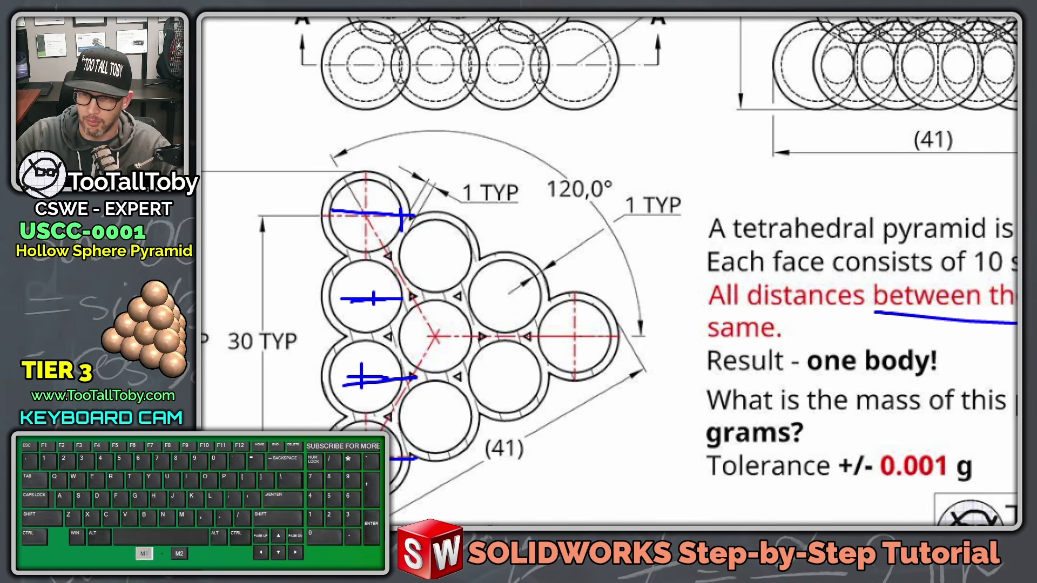
pyautogui.moveTo(430, 220); pyautogui.dragTo(416, 231)
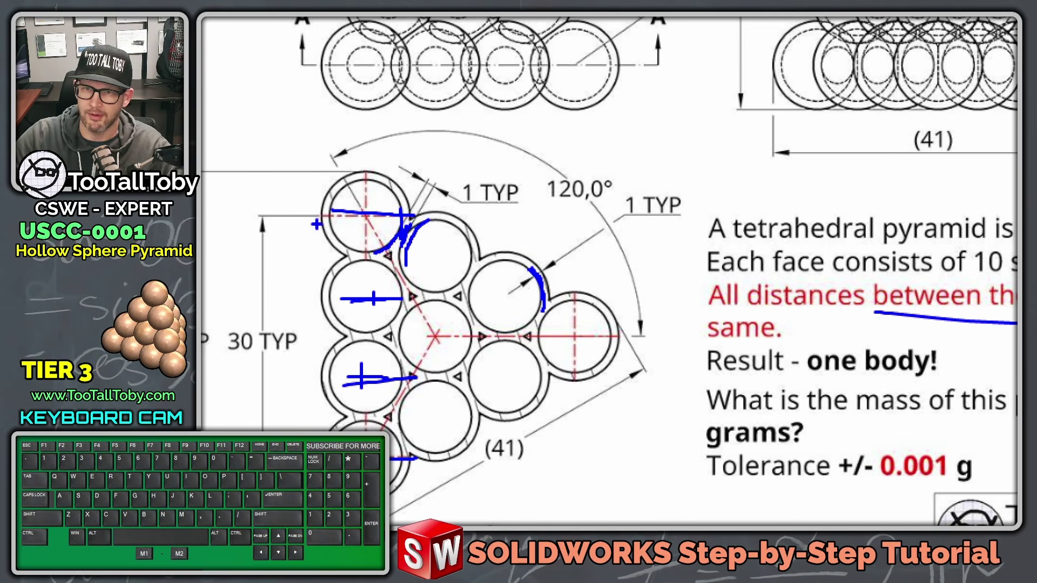
pyautogui.moveTo(321, 213); pyautogui.dragTo(332, 301)
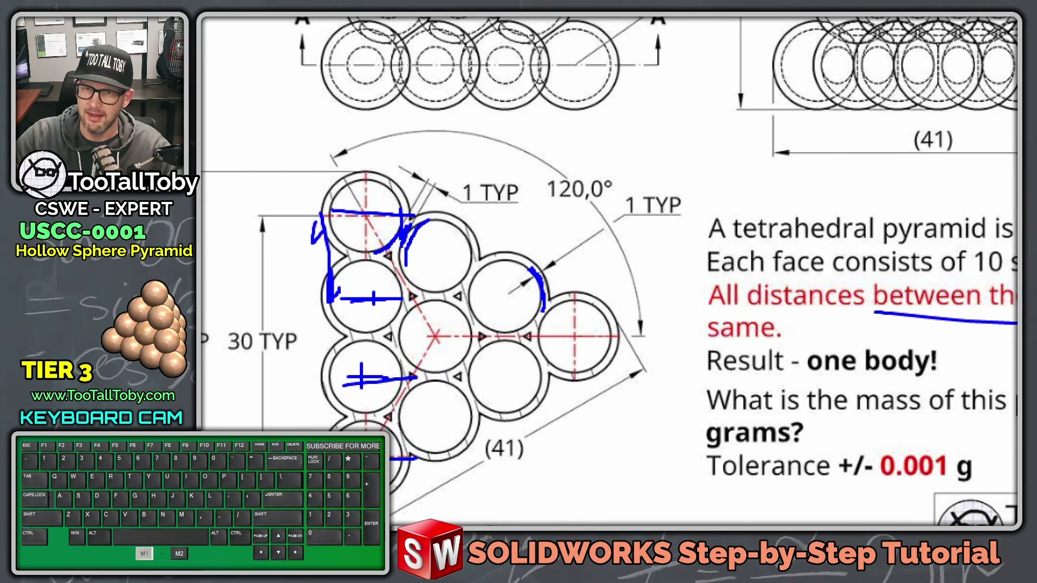
pyautogui.moveTo(324, 229); pyautogui.dragTo(336, 233)
pyautogui.hotkey('alt', '1')
pyautogui.click(589, 494)
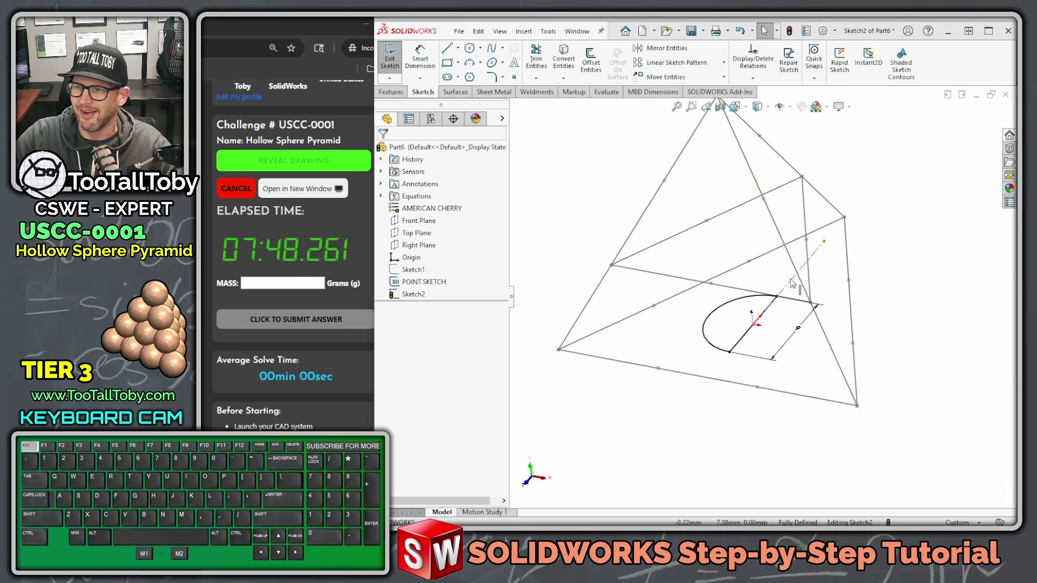
# Step: Revolve the half-circle profile 360° about the construction centerline to make a solid sphere
pyautogui.click(777, 296)
pyautogui.moveTo(781, 305); pyautogui.dragTo(719, 345, button='middle')
pyautogui.click(670, 416)
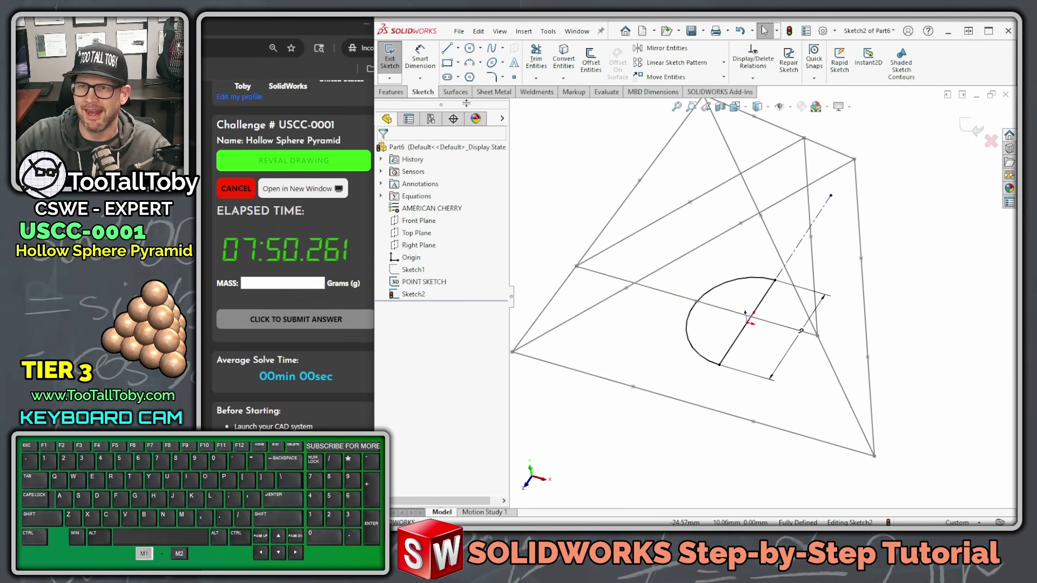
pyautogui.click(392, 92)
pyautogui.click(428, 58)
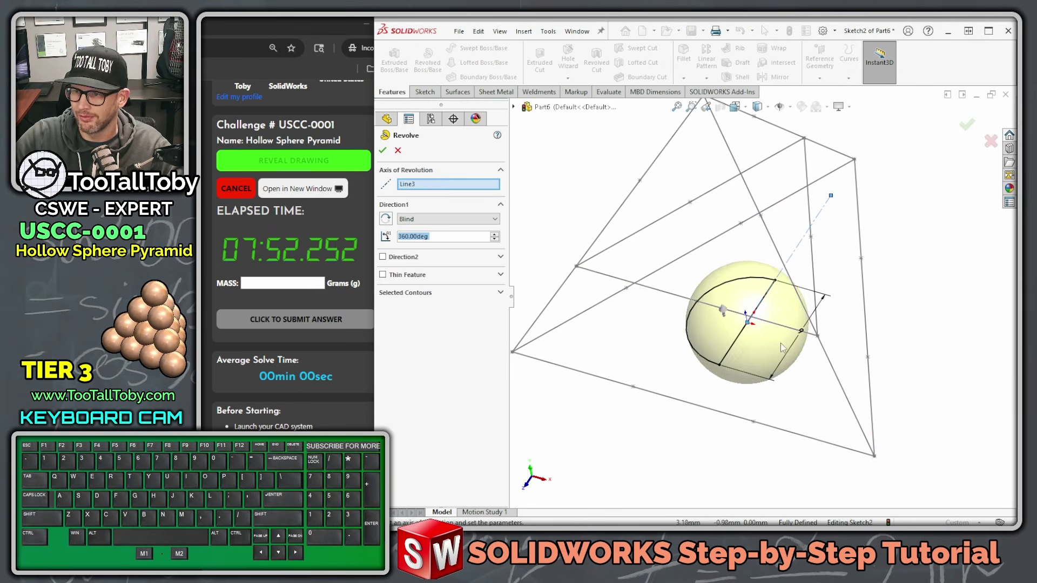
pyautogui.click(967, 125)
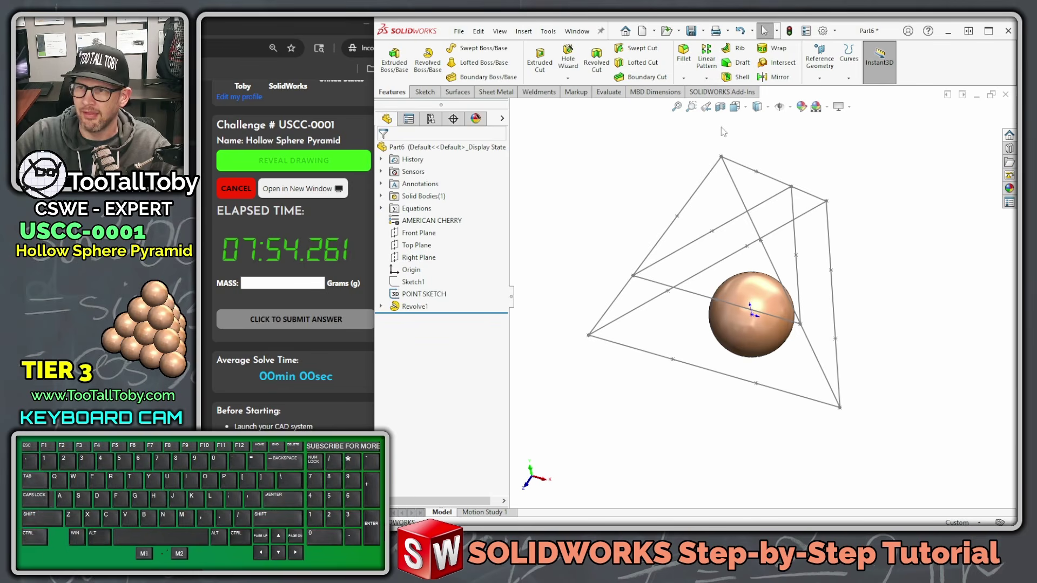
# Step: Shell the sphere to a 1 mm wall thickness without removing any faces
pyautogui.click(721, 107)
pyautogui.press('Escape')
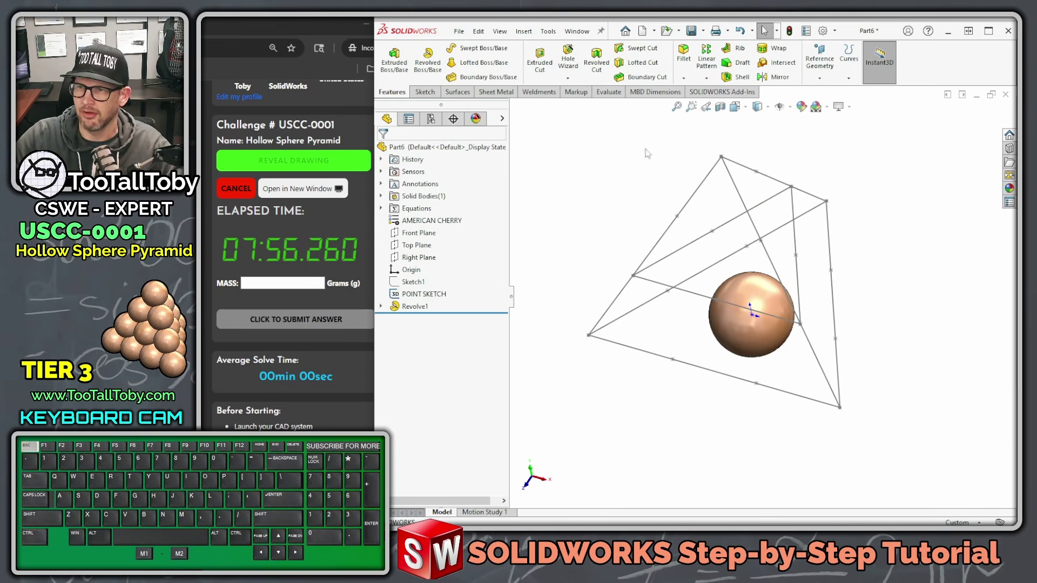
pyautogui.click(738, 77)
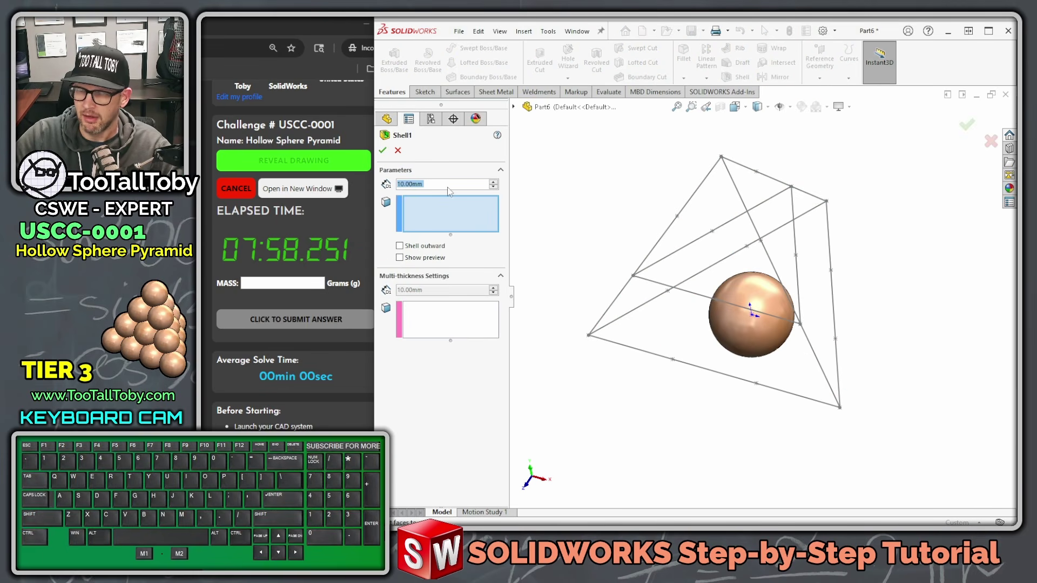
pyautogui.write('1')
pyautogui.press('Return')
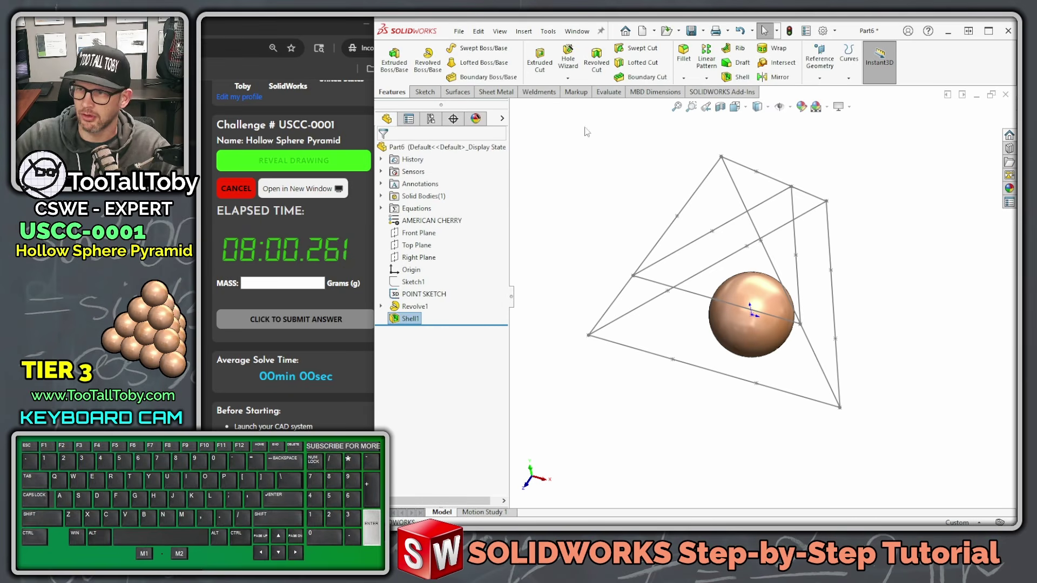
# Step: Reopen the shell feature to review its thickness and empty face selection, and close it without changes
pyautogui.rightClick(408, 319)
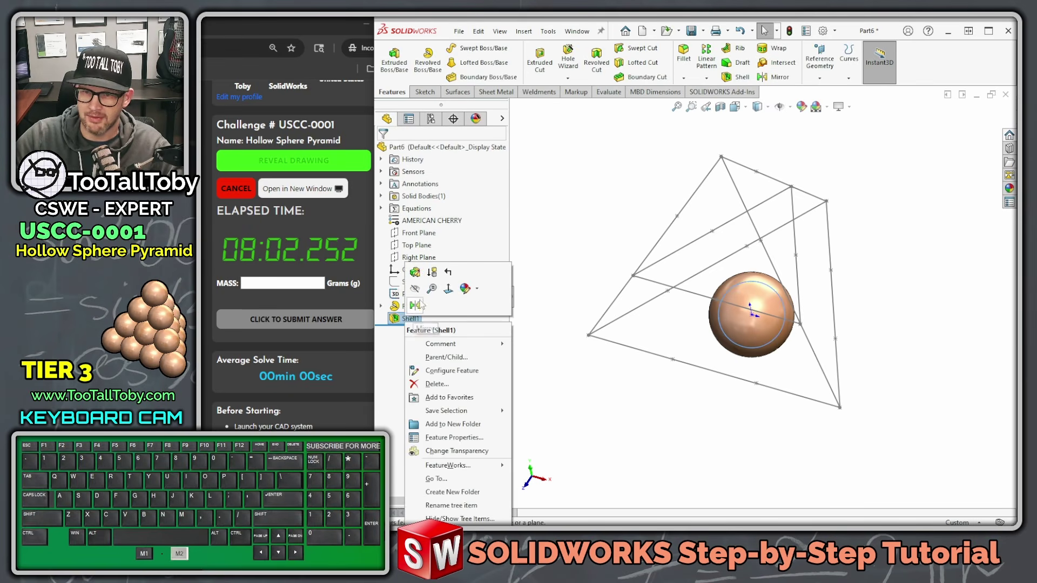
pyautogui.click(415, 286)
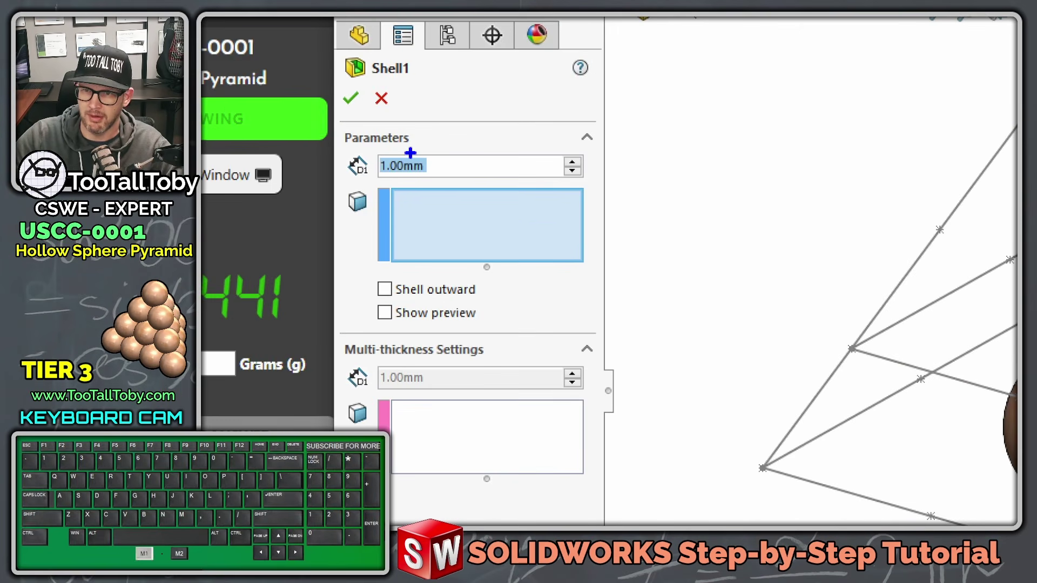
pyautogui.moveTo(412, 207); pyautogui.dragTo(521, 227)
pyautogui.moveTo(556, 229); pyautogui.dragTo(594, 229)
pyautogui.moveTo(559, 247); pyautogui.dragTo(582, 247)
pyautogui.moveTo(617, 205); pyautogui.dragTo(651, 232)
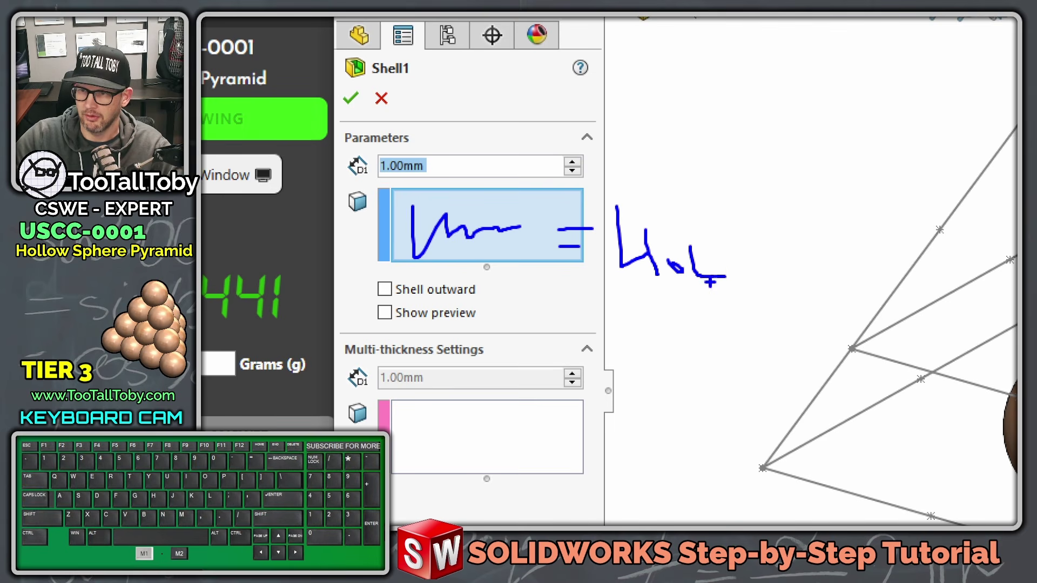
pyautogui.moveTo(753, 269); pyautogui.dragTo(779, 283)
pyautogui.moveTo(779, 258)
pyautogui.mouseDown()
pyautogui.moveTo(792, 270)
pyautogui.moveTo(877, 209)
pyautogui.mouseUp()
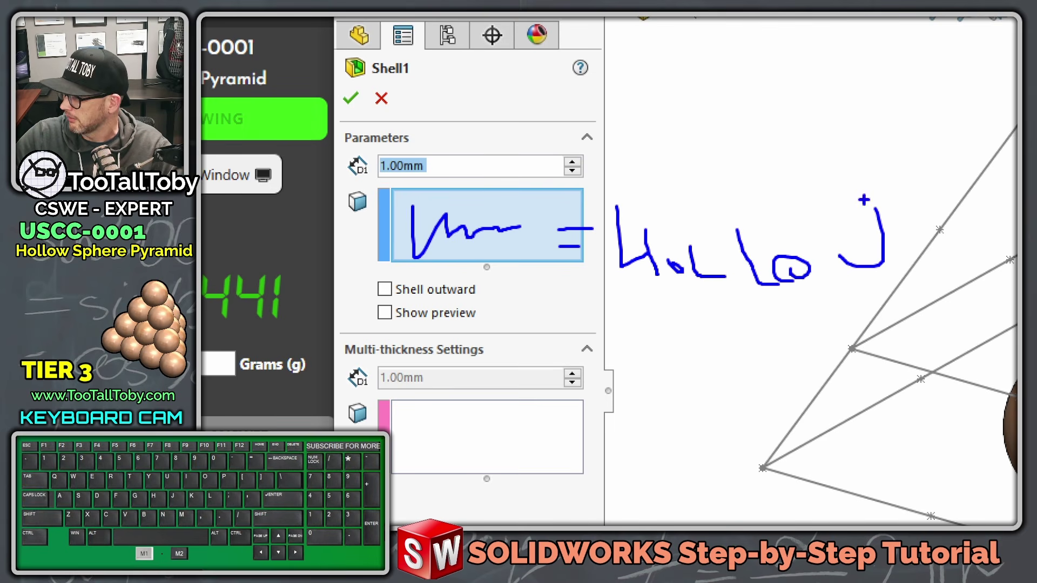
pyautogui.hotkey('alt', '1')
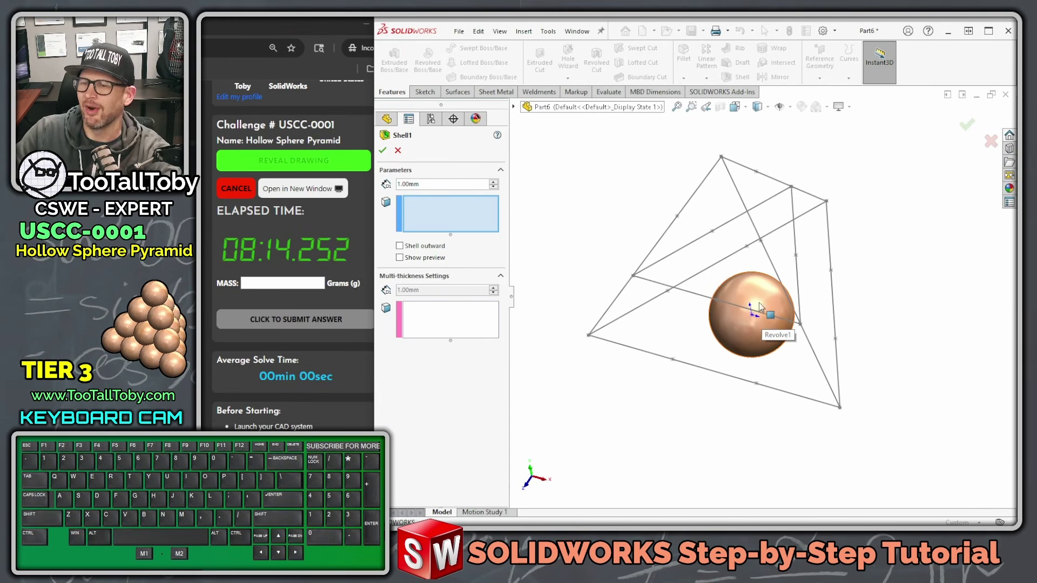
pyautogui.click(397, 151)
# Step: Preview a section view on the Front Plane to inspect the sphere's hollow interior, and exit without keeping it
pyautogui.click(720, 106)
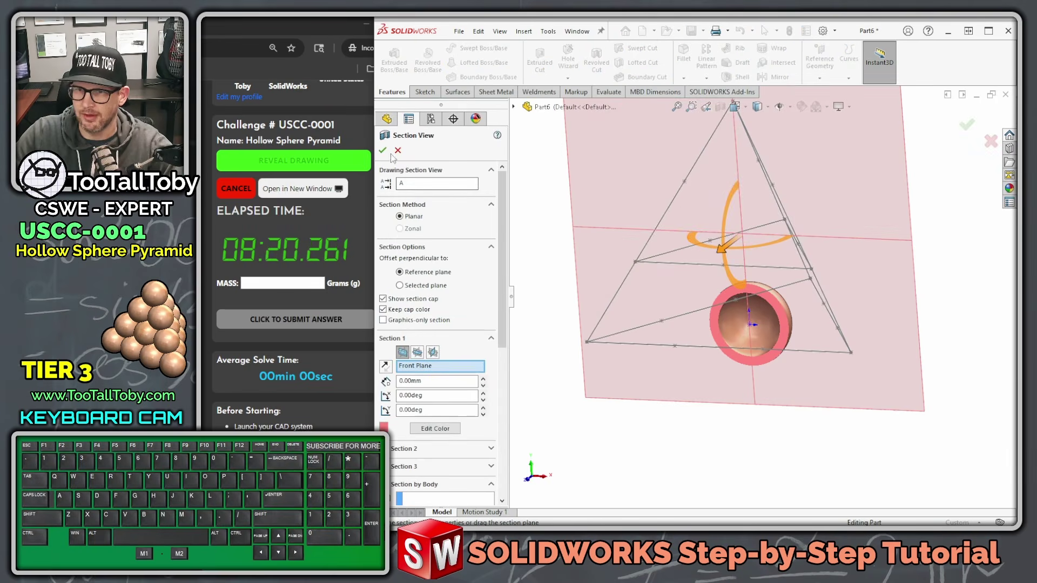
pyautogui.click(398, 150)
pyautogui.moveTo(595, 241); pyautogui.dragTo(623, 327, button='middle')
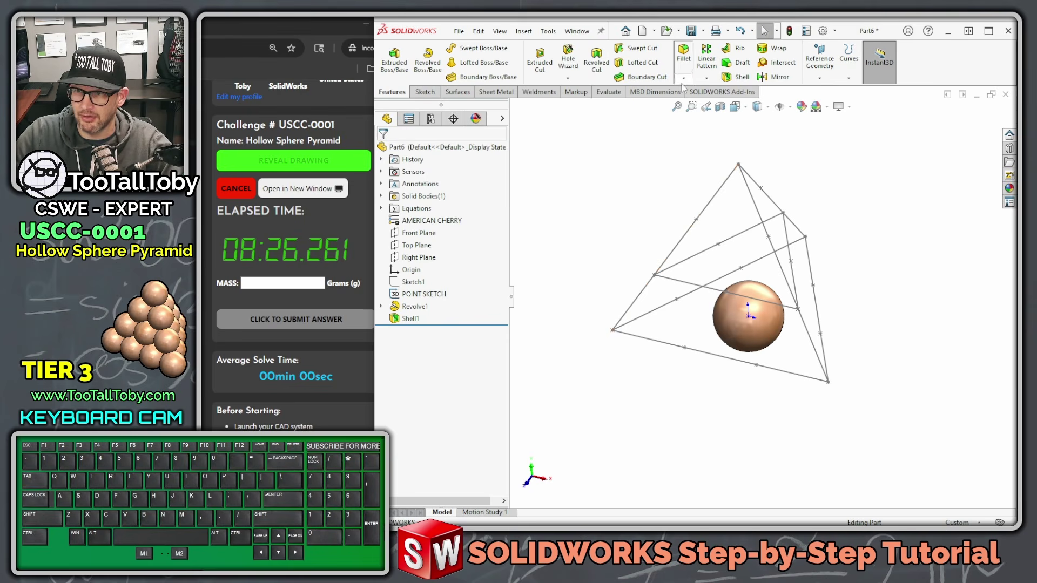
# Step: Create a sketch driven pattern of the shelled sphere body using POINT SKETCH, with Centroid as the reference point
pyautogui.click(706, 79)
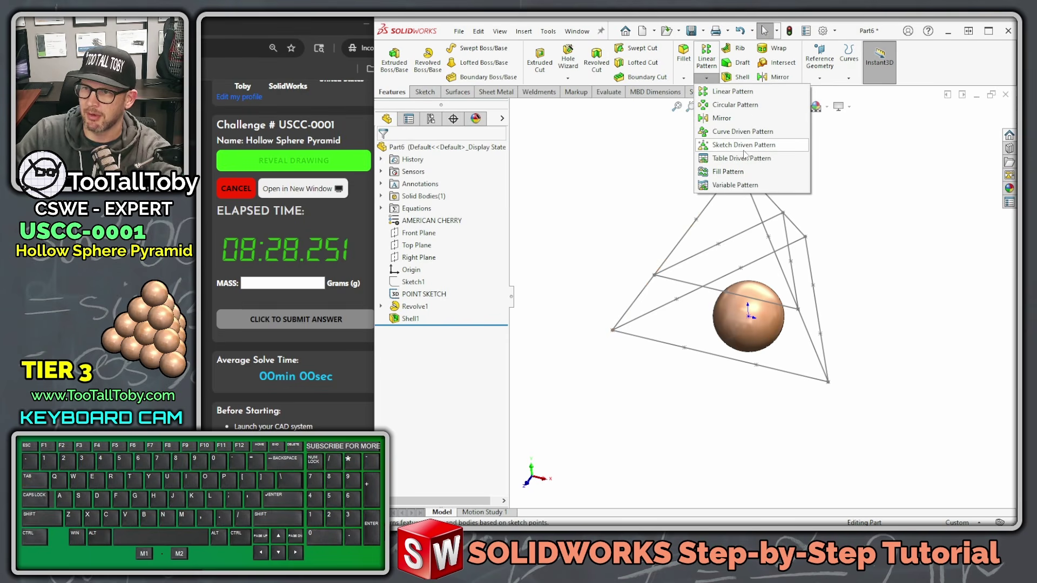
pyautogui.click(771, 146)
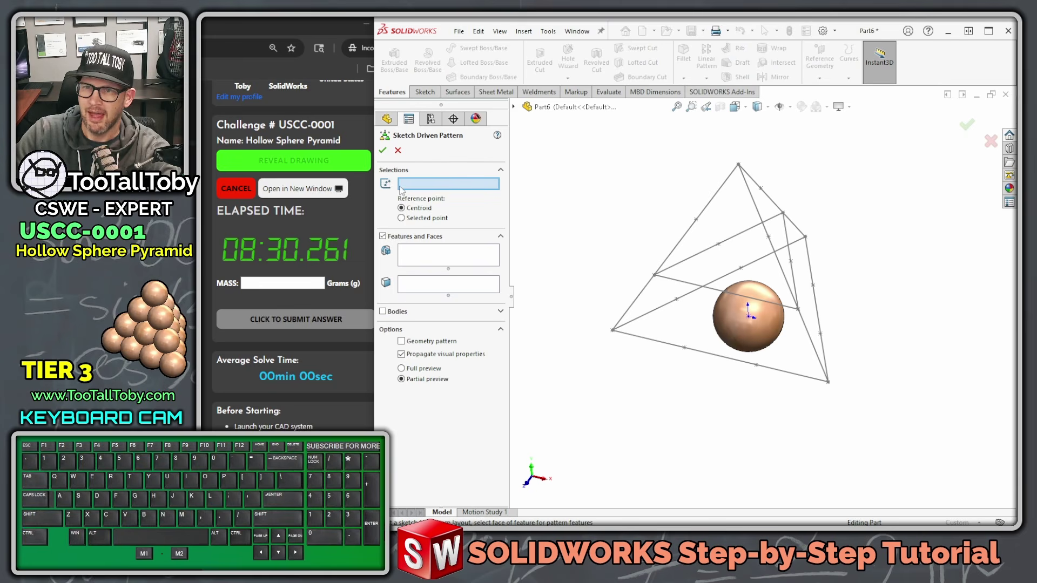
pyautogui.click(546, 107)
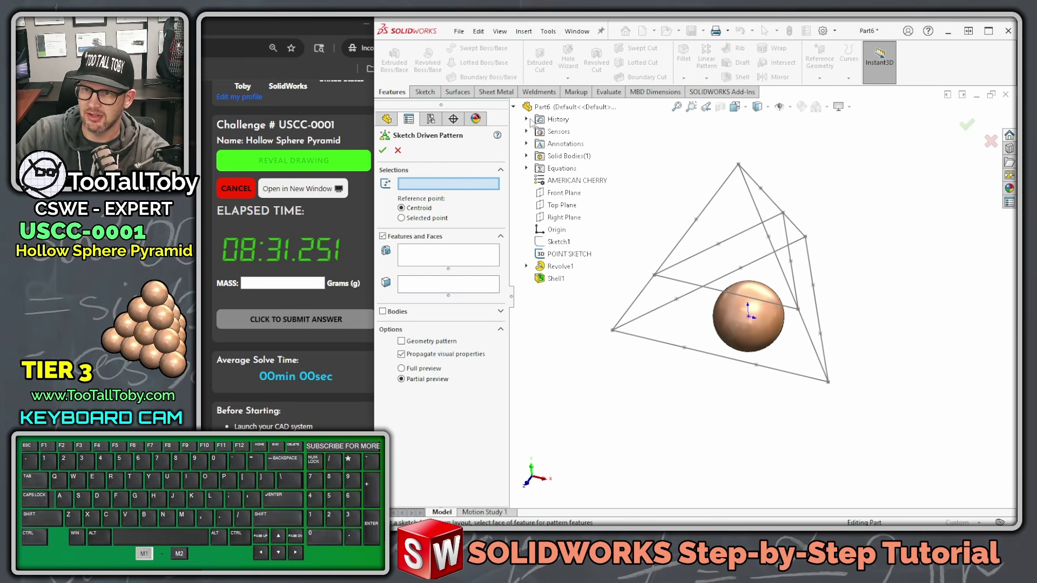
pyautogui.click(557, 255)
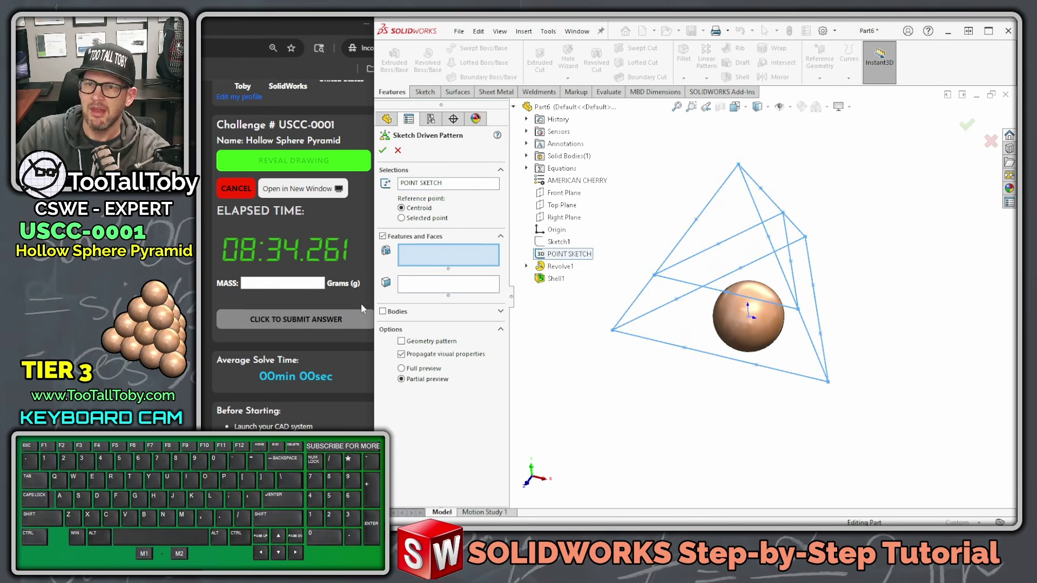
pyautogui.click(398, 313)
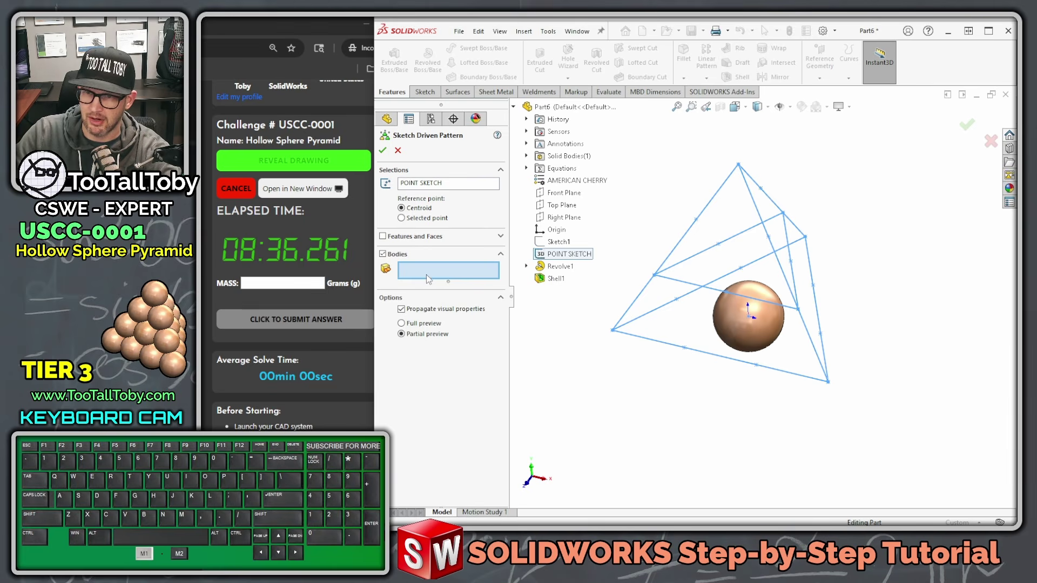
pyautogui.click(526, 156)
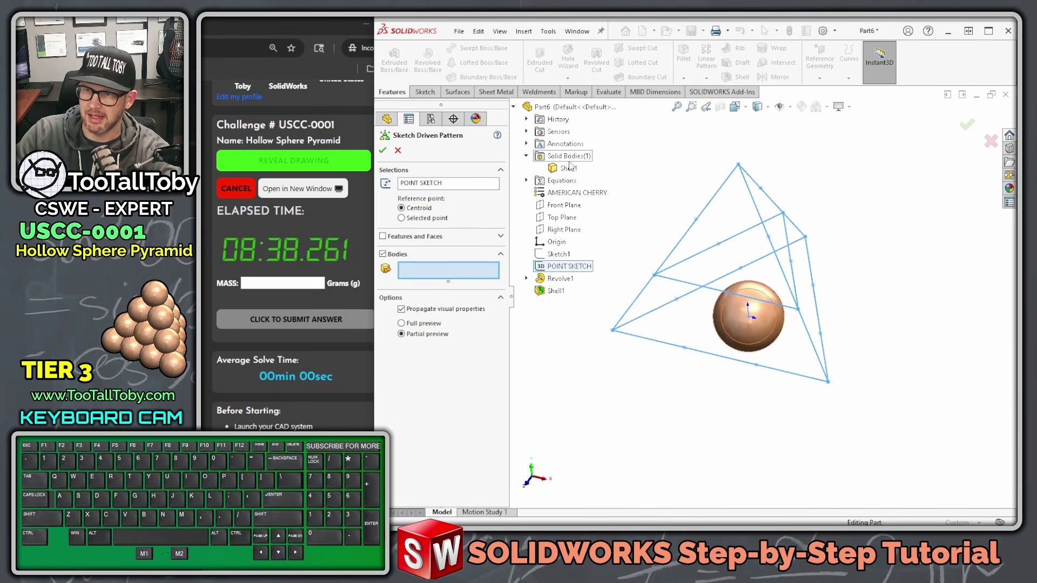
pyautogui.click(567, 169)
pyautogui.click(382, 150)
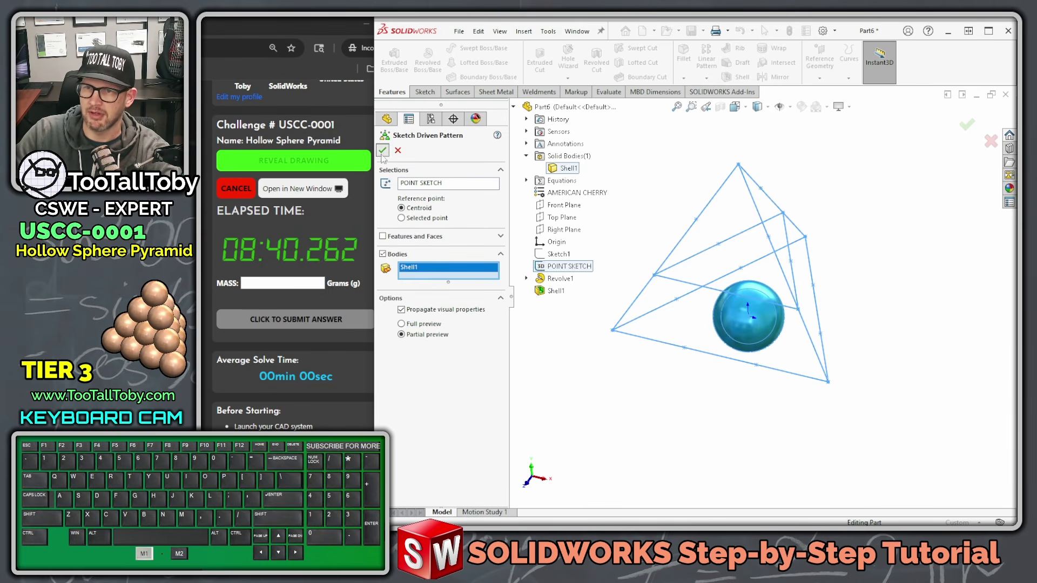
pyautogui.moveTo(581, 217)
pyautogui.mouseDown(button='middle')
pyautogui.moveTo(597, 171)
pyautogui.moveTo(569, 225)
pyautogui.moveTo(574, 270)
pyautogui.mouseUp(button='middle')
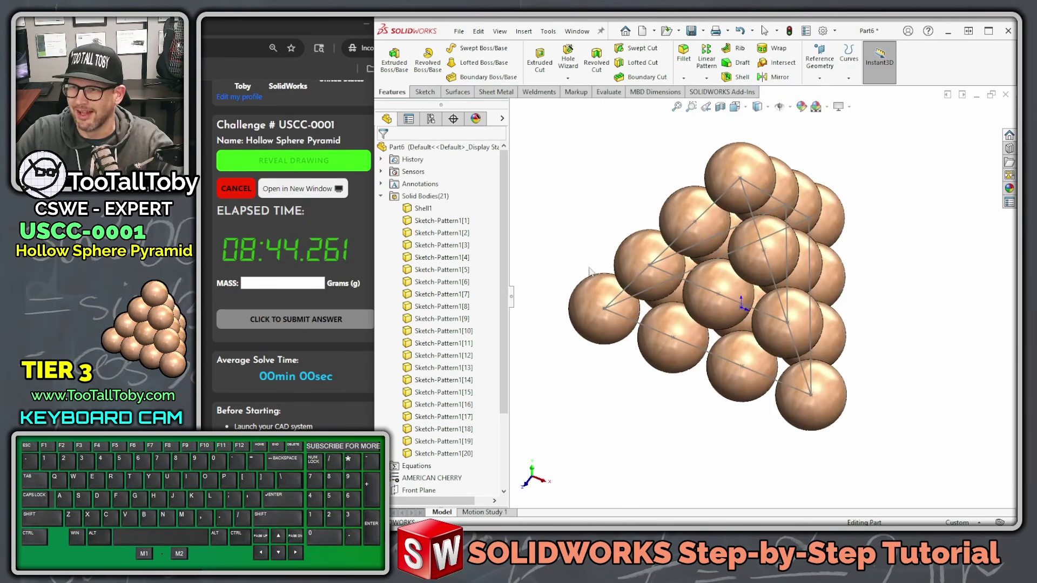
# Step: Preview a section view on the Top Plane to inspect the gaps between the patterned spheres and the original sphere, and cancel it
pyautogui.scroll(-1, 420, 346)
pyautogui.scroll(-2, 419, 346)
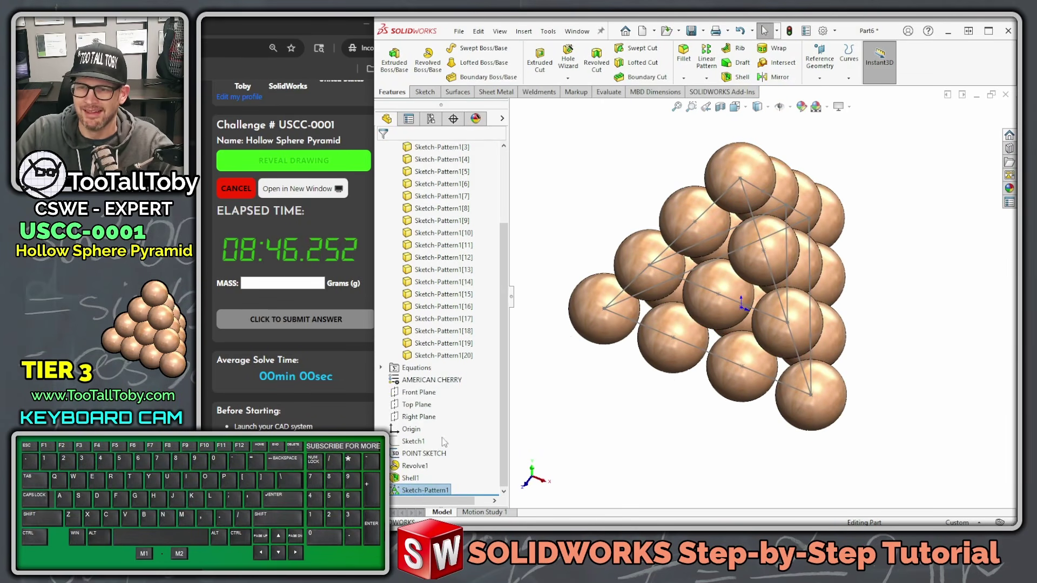
pyautogui.rightClick(410, 404)
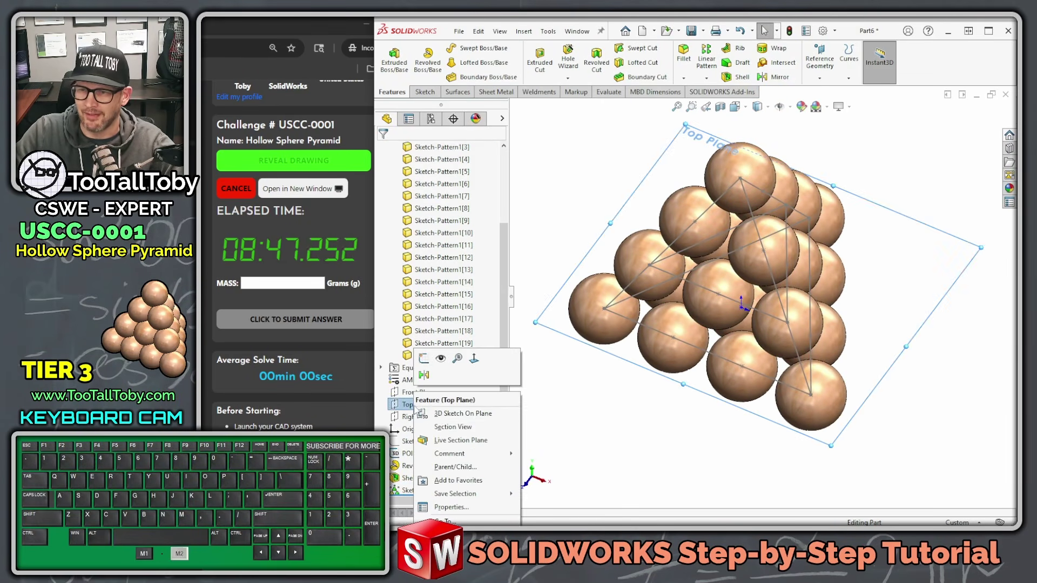
pyautogui.click(475, 427)
pyautogui.scroll(-3, 745, 330)
pyautogui.hotkey('alt', '1')
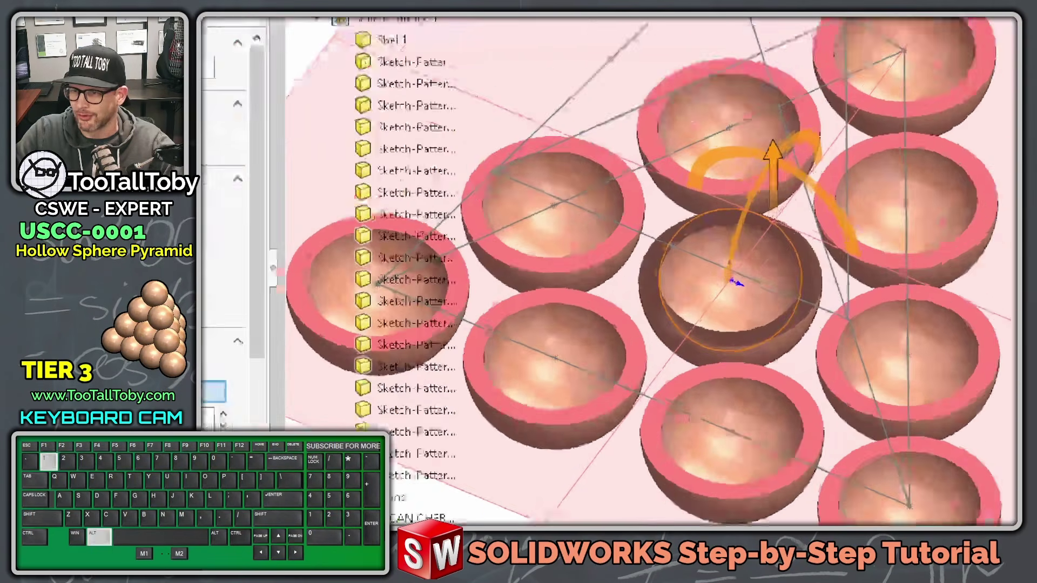
pyautogui.click(850, 301)
pyautogui.moveTo(848, 301); pyautogui.dragTo(816, 363)
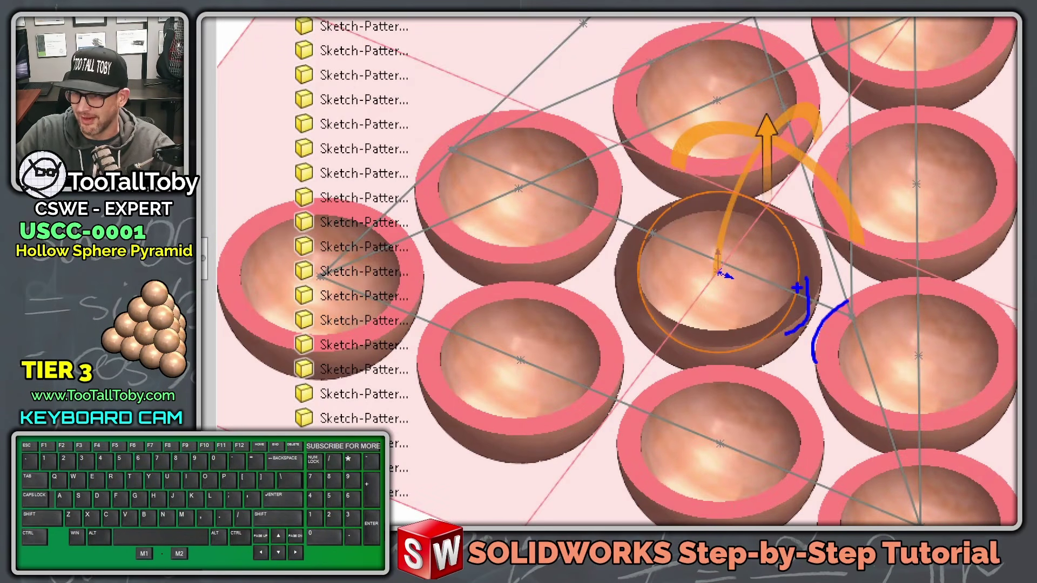
pyautogui.hotkey('alt', '1')
pyautogui.click(398, 157)
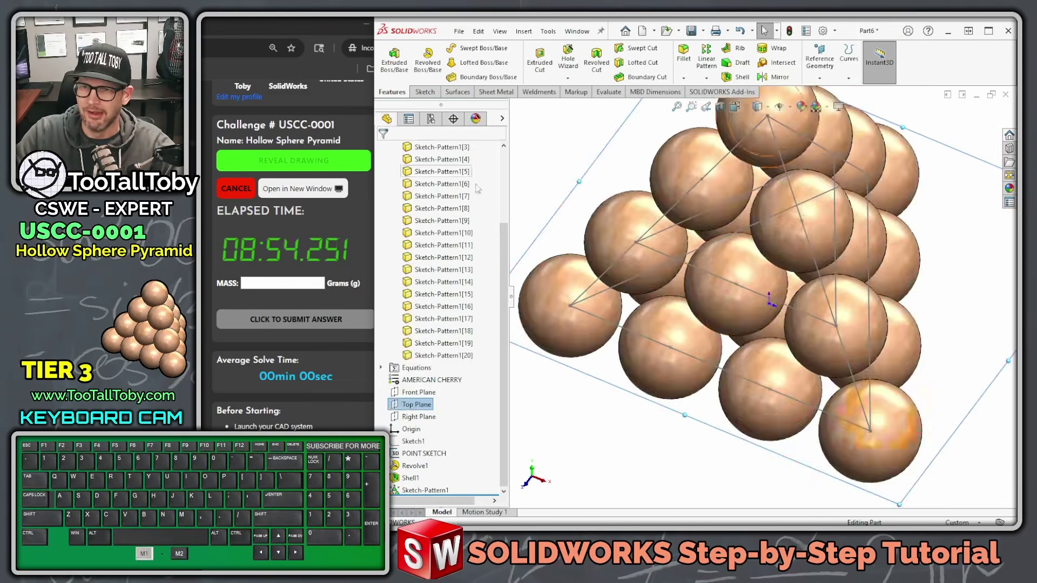
# Step: Highlight the original revolved sphere at the origin to check where it sits within the pyramid
pyautogui.scroll(5, 773, 352)
pyautogui.moveTo(774, 372); pyautogui.dragTo(695, 394, button='middle')
pyautogui.click(694, 394)
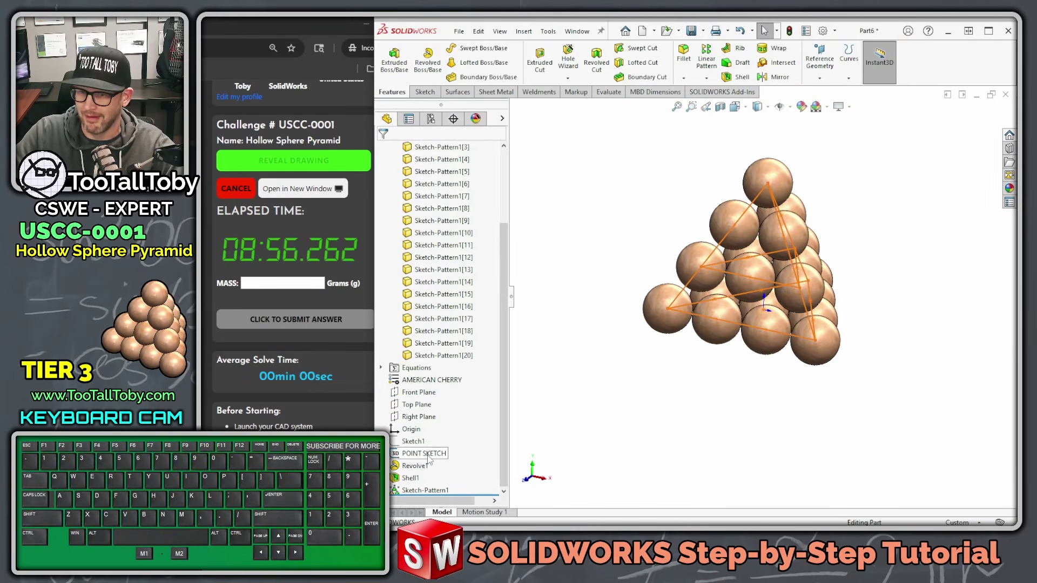
pyautogui.click(412, 467)
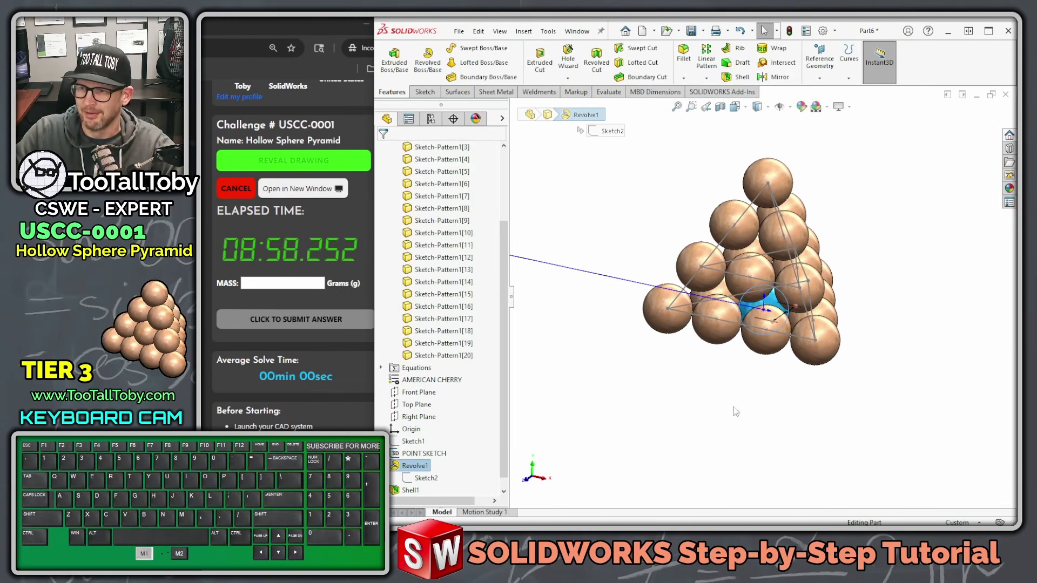
# Step: Enlarge the diameter of the original revolved sphere so the patterned spheres overlap their neighbours, and rebuild the part
pyautogui.scroll(3, 759, 291)
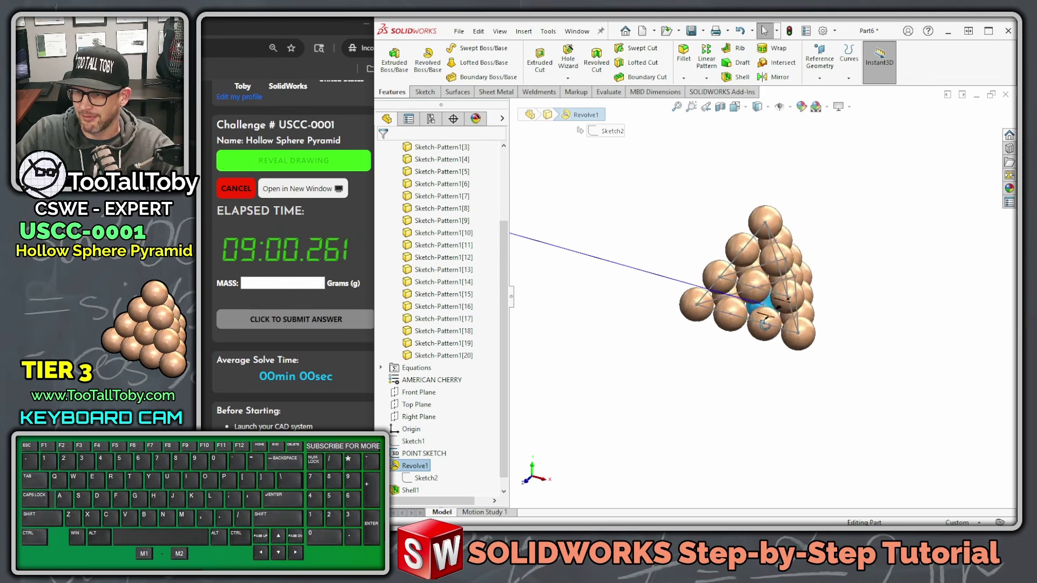
pyautogui.doubleClick(778, 308)
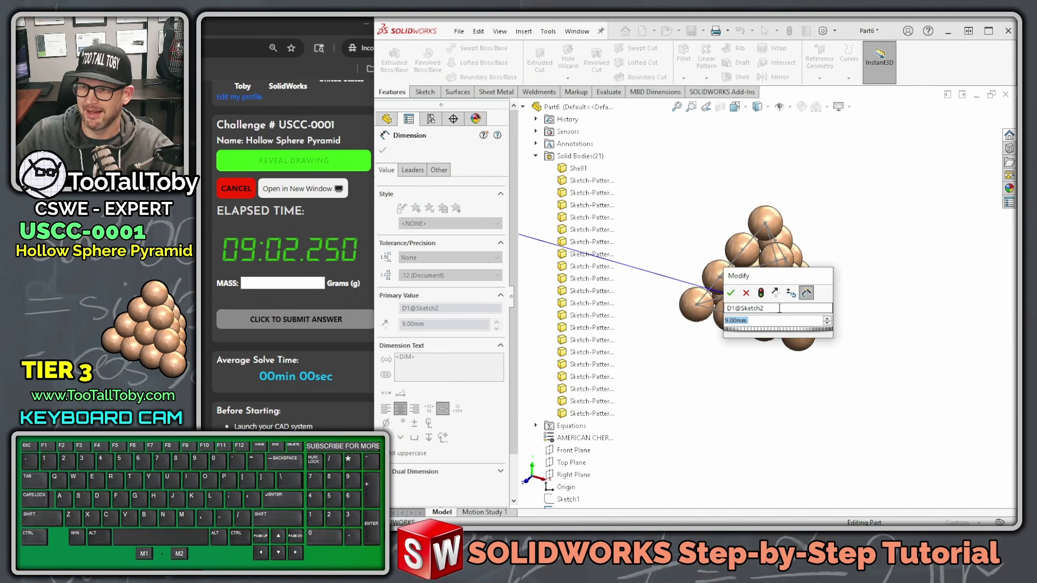
pyautogui.write('1')
pyautogui.press('Return')
pyautogui.click(740, 382)
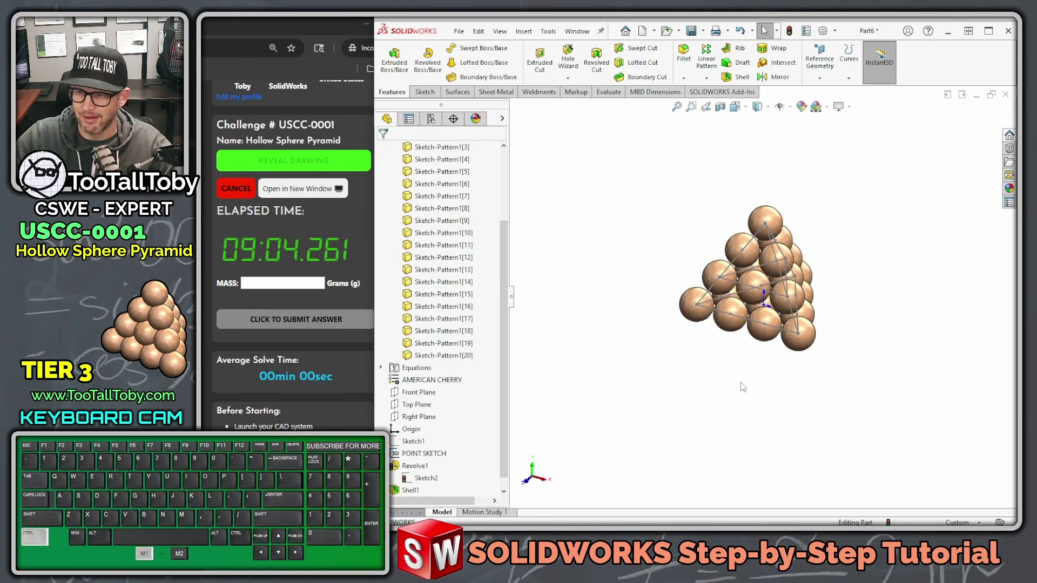
pyautogui.hotkey('ctrl', 'b')
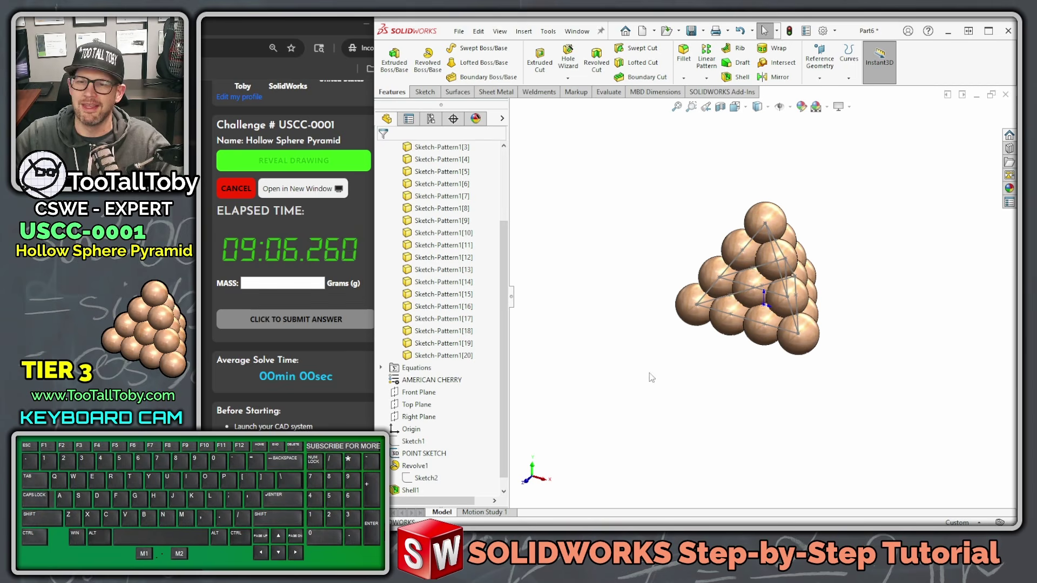
# Step: Preview a section view on the Top Plane to inspect the overlaps between neighbouring hollow spheres, and cancel it
pyautogui.click(416, 405)
pyautogui.rightClick(448, 401)
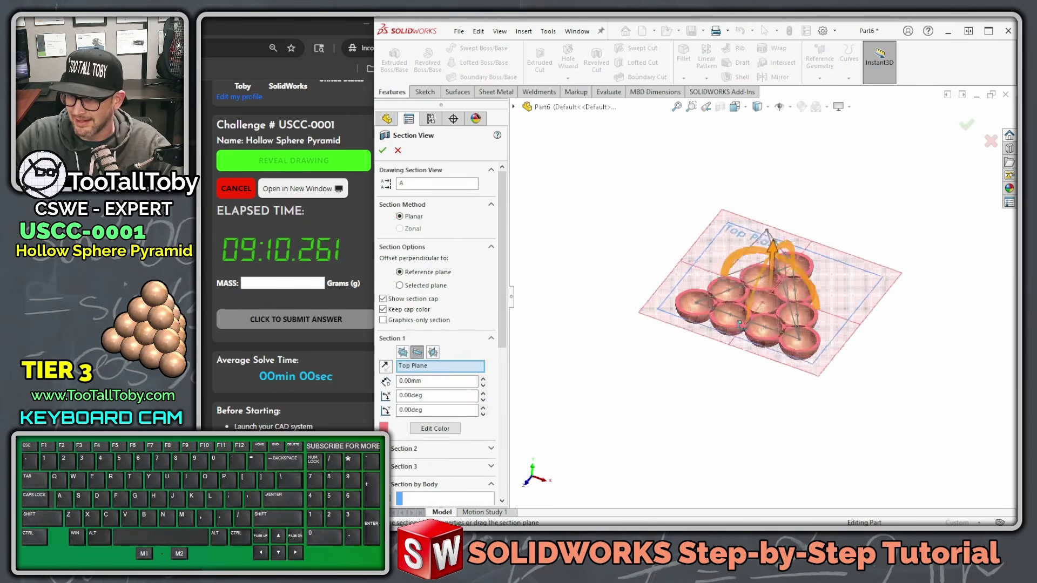
pyautogui.scroll(-10, 770, 315)
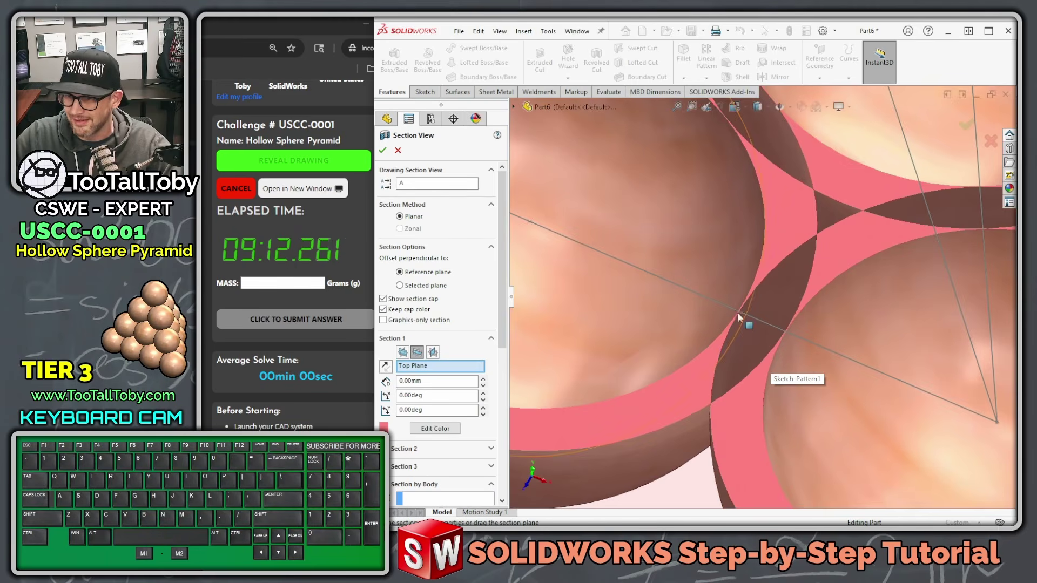
pyautogui.scroll(-5, 746, 317)
pyautogui.scroll(6, 864, 335)
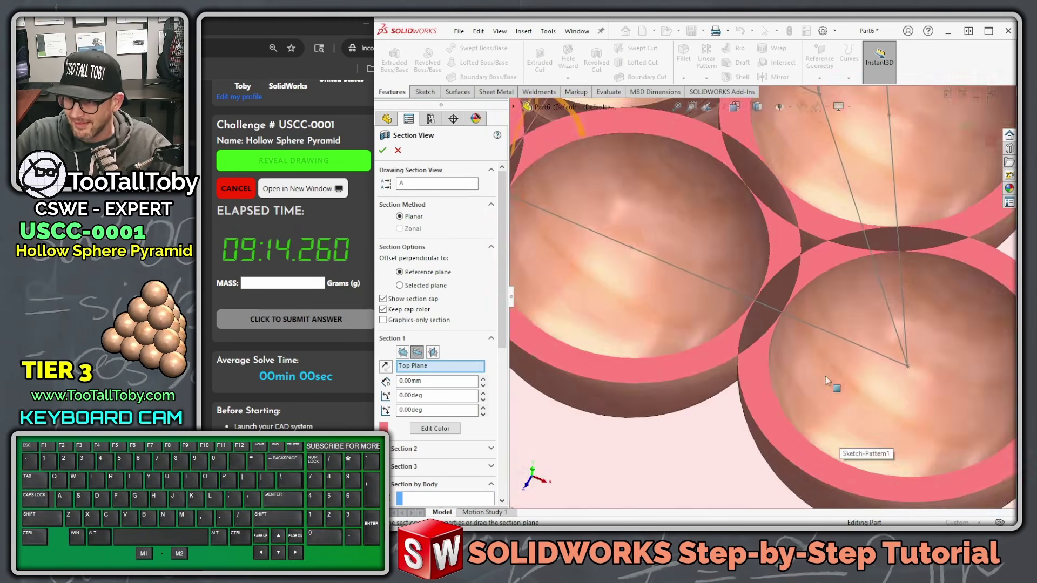
pyautogui.scroll(-6, 816, 307)
pyautogui.scroll(10, 637, 290)
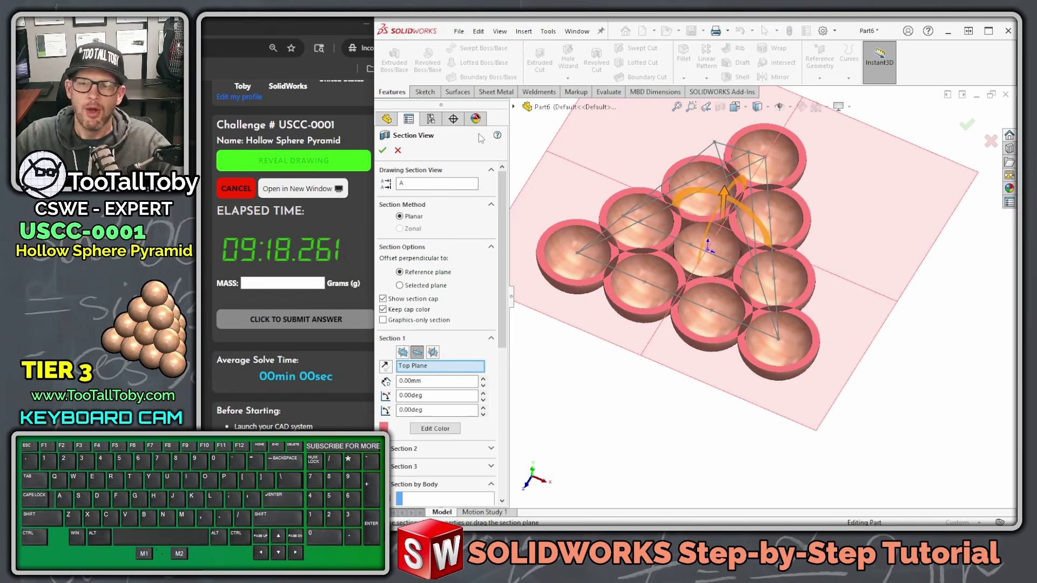
pyautogui.click(398, 151)
pyautogui.scroll(3, 712, 342)
pyautogui.moveTo(712, 341); pyautogui.dragTo(697, 286, button='middle')
pyautogui.click(648, 187)
pyautogui.scroll(-2, 781, 181)
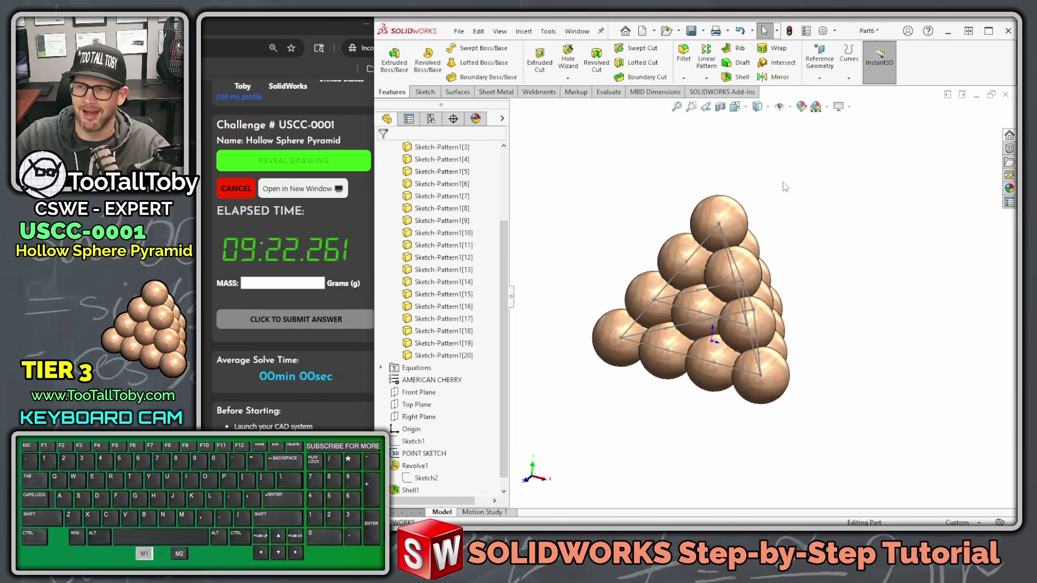
# Step: Hide all types of sketch and reference items so only the sphere bodies show in the model view
pyautogui.hotkey('alt', '1')
pyautogui.click(780, 110)
pyautogui.moveTo(792, 82)
pyautogui.mouseDown()
pyautogui.moveTo(807, 121)
pyautogui.moveTo(778, 85)
pyautogui.mouseUp()
pyautogui.hotkey('alt', '1')
pyautogui.click(784, 109)
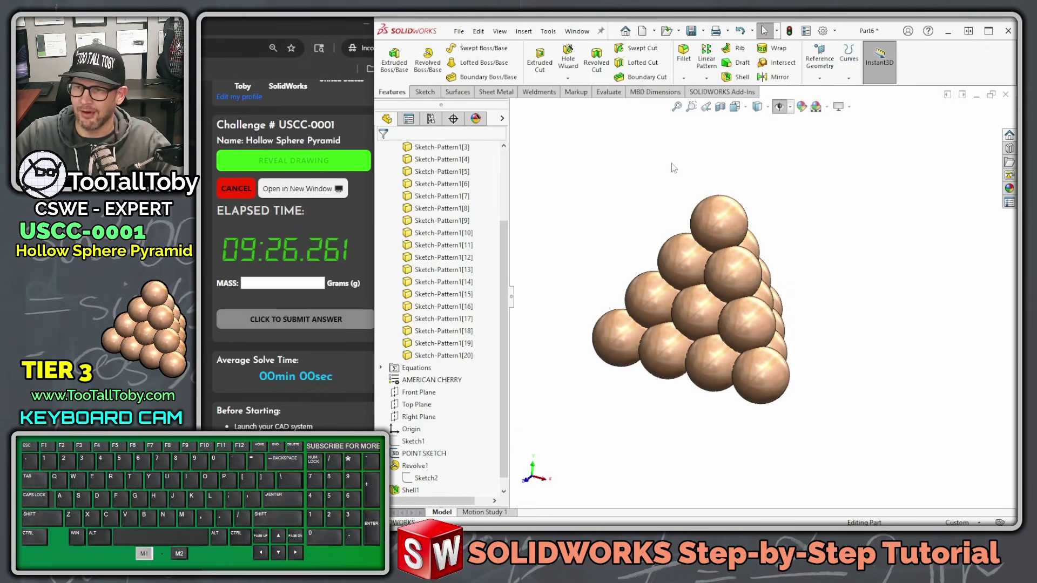
# Step: Combine the shelled sphere and all 20 patterned bodies into one solid using the Add operation, and rebuild the part
pyautogui.moveTo(504, 270)
pyautogui.mouseDown()
pyautogui.moveTo(504, 200)
pyautogui.moveTo(504, 216)
pyautogui.mouseUp()
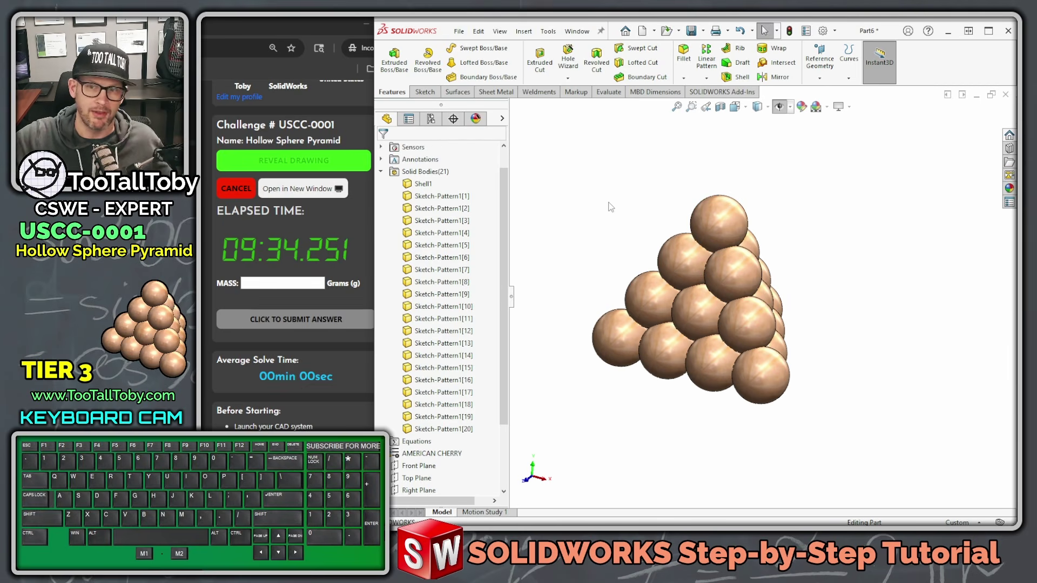
pyautogui.click(423, 183)
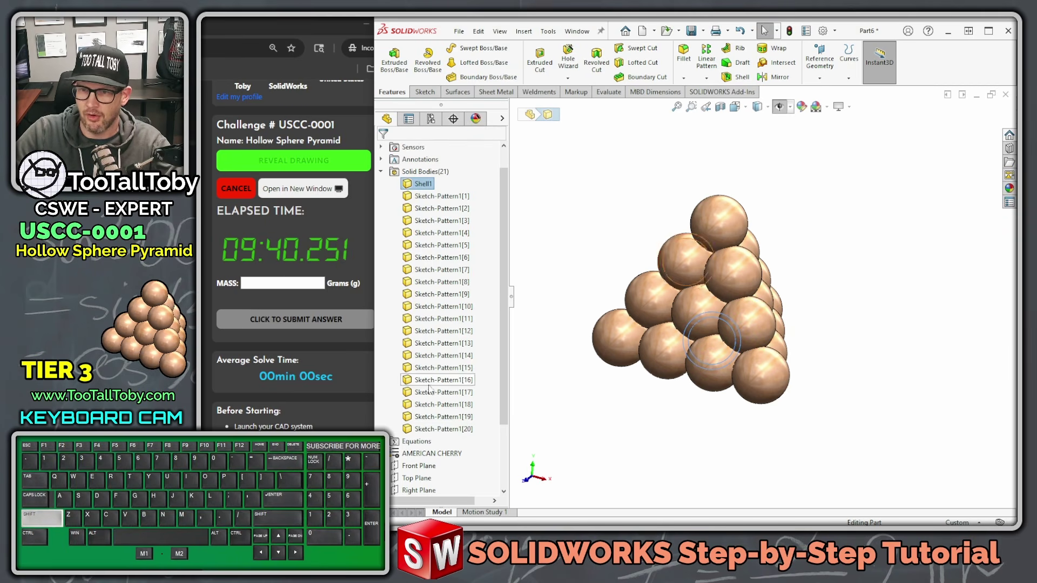
pyautogui.keyDown('shift'); pyautogui.click(432, 429); pyautogui.keyUp('shift')
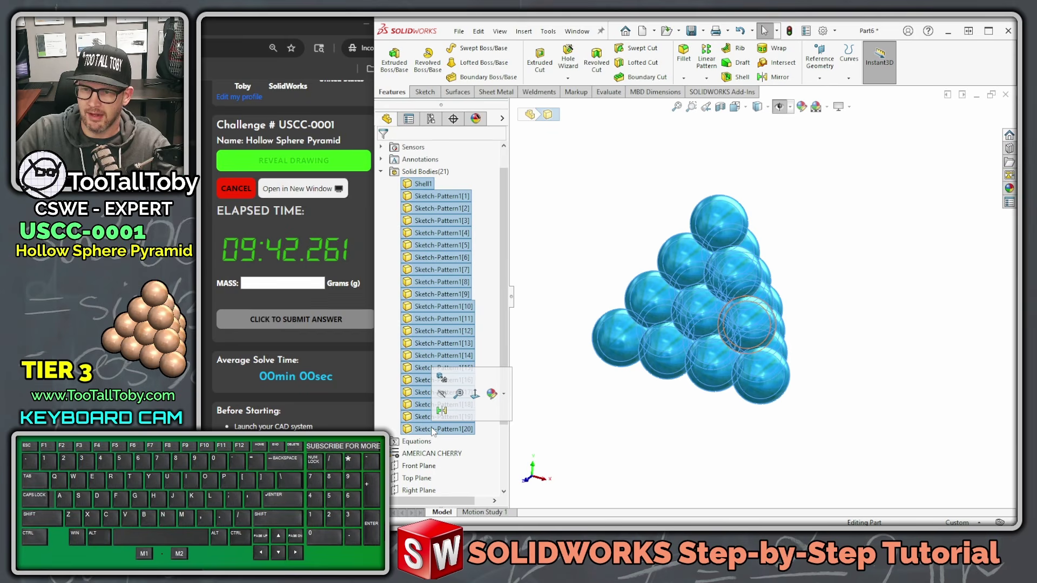
pyautogui.rightClick(432, 429)
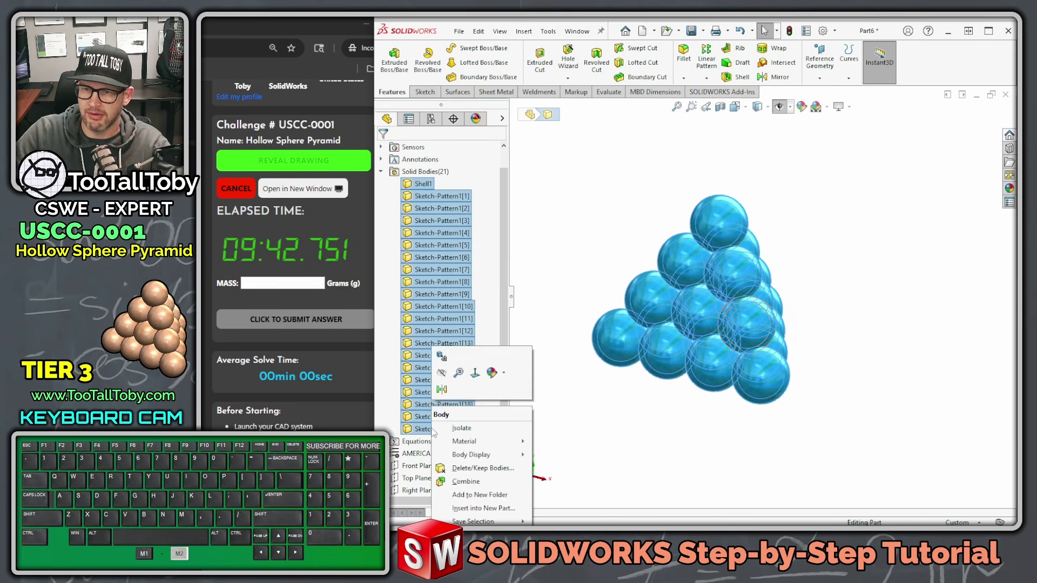
pyautogui.click(478, 482)
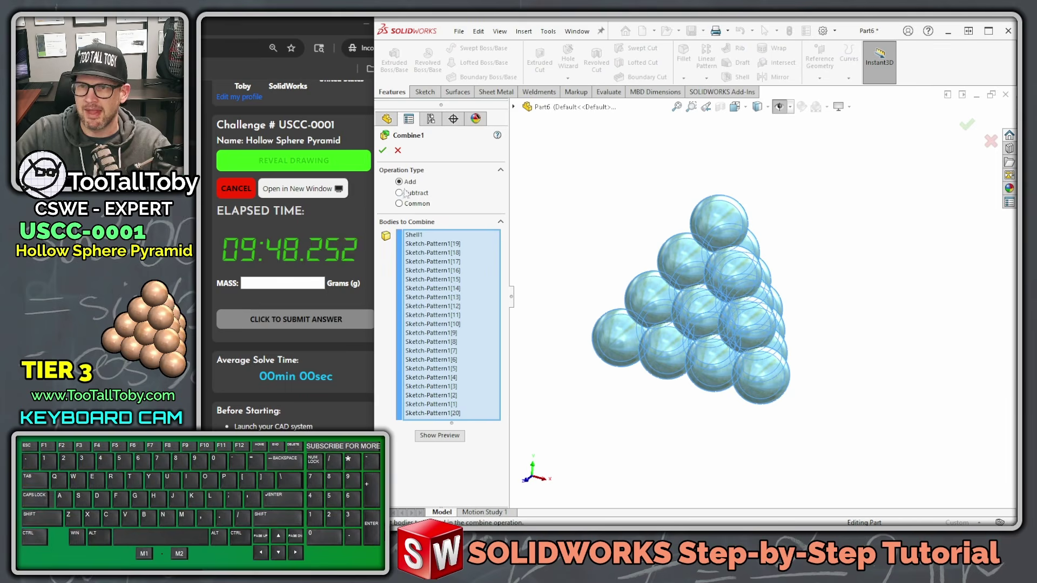
pyautogui.click(383, 151)
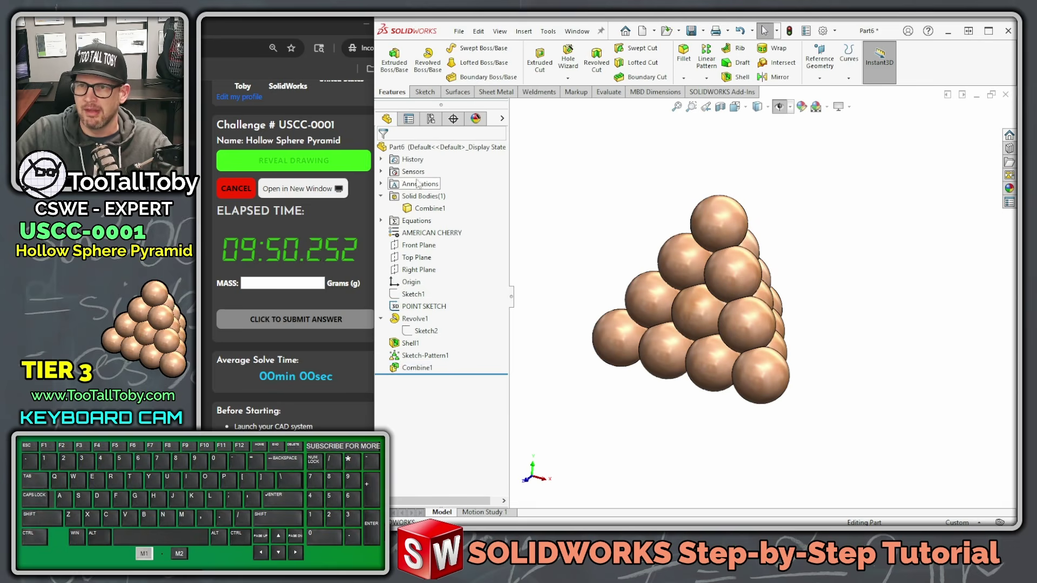
pyautogui.hotkey('ctrl', 'q')
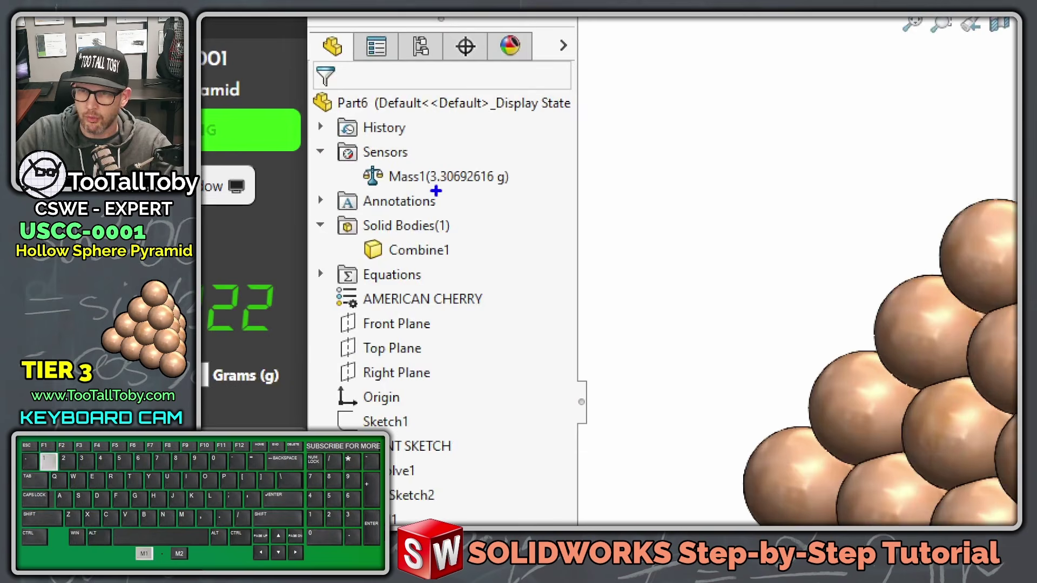
# Step: Check the mass sensor, switch to the challenge page in the browser, and submit 3.306 grams as the mass answer
pyautogui.moveTo(421, 189)
pyautogui.mouseDown()
pyautogui.moveTo(468, 189)
pyautogui.moveTo(434, 163)
pyautogui.moveTo(396, 160)
pyautogui.moveTo(422, 189)
pyautogui.mouseUp()
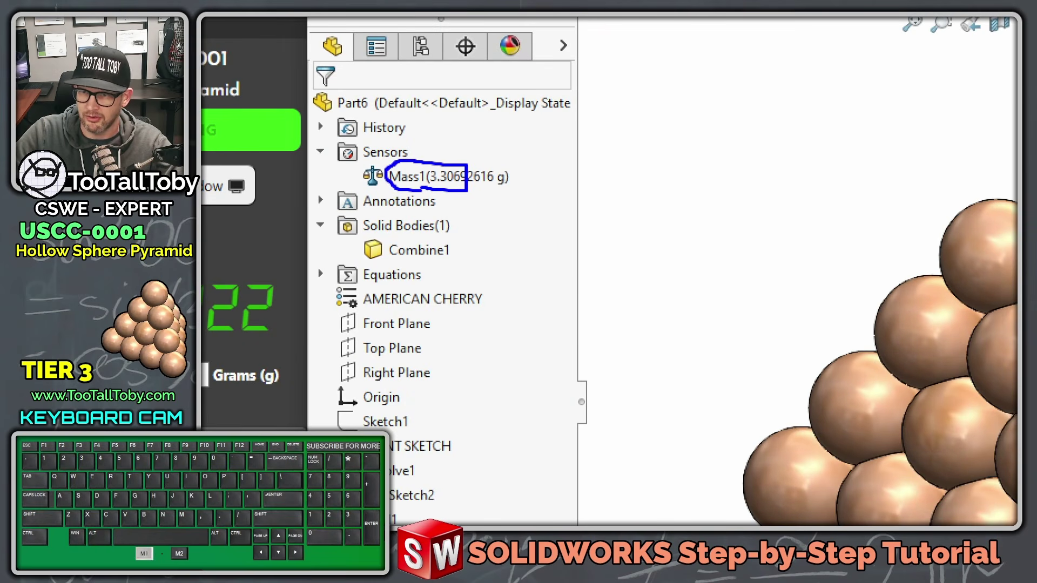
pyautogui.click(268, 281)
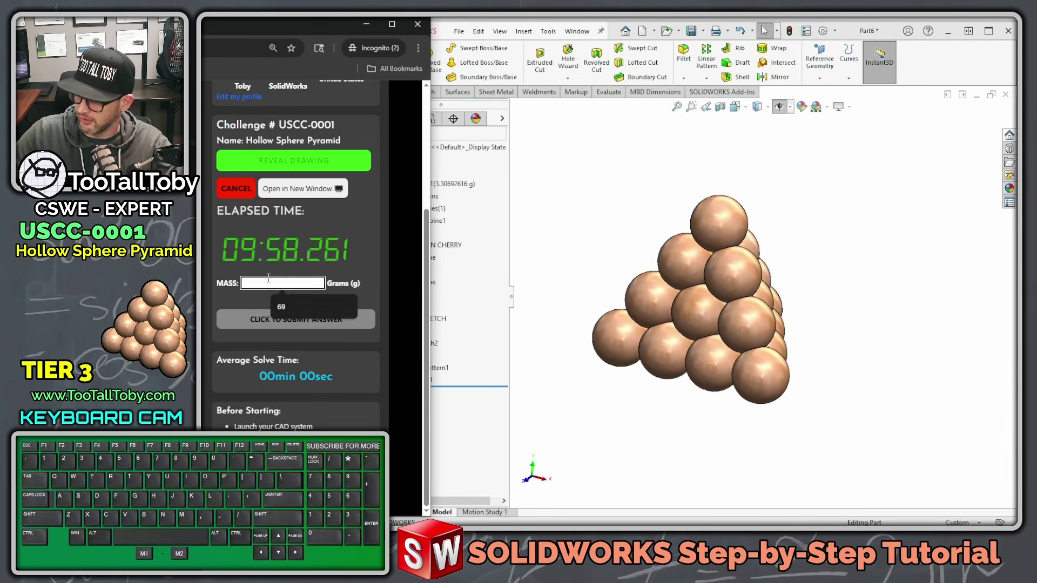
pyautogui.write('3.306')
pyautogui.press('Return')
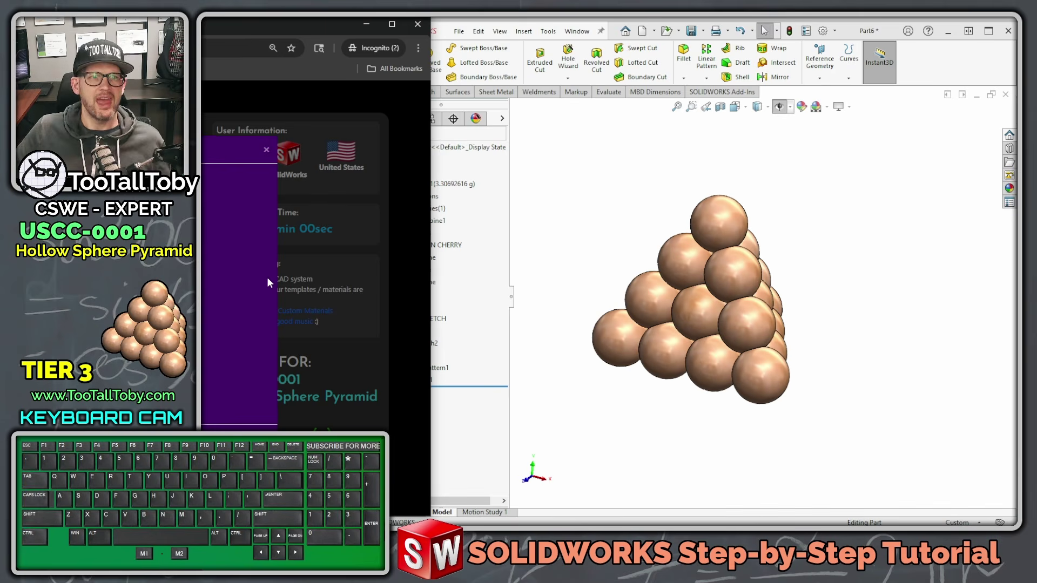
# Step: Move the browser window so the whole submission result is in view, and review the model answer and elapsed time
pyautogui.moveTo(115, 20); pyautogui.dragTo(786, 38)
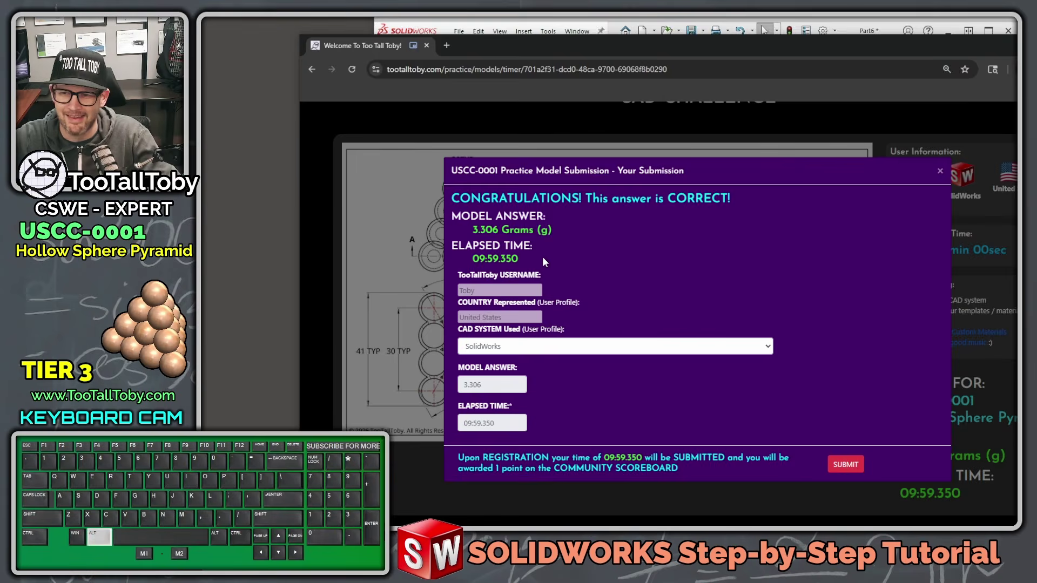
pyautogui.hotkey('alt', '1')
pyautogui.click(344, 285)
pyautogui.moveTo(345, 285)
pyautogui.mouseDown()
pyautogui.moveTo(582, 245)
pyautogui.moveTo(324, 222)
pyautogui.moveTo(346, 282)
pyautogui.mouseUp()
pyautogui.hotkey('alt', '1')
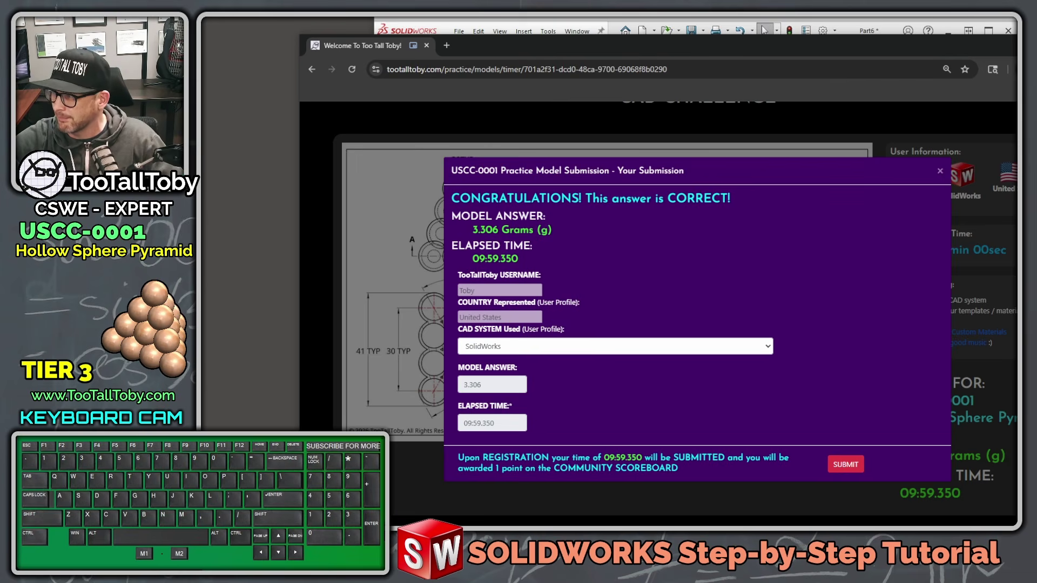
pyautogui.moveTo(1016, 48)
pyautogui.mouseDown()
pyautogui.moveTo(661, 30)
pyautogui.moveTo(660, 53)
pyautogui.moveTo(697, 54)
pyautogui.moveTo(601, 24)
pyautogui.moveTo(608, 30)
pyautogui.mouseUp()
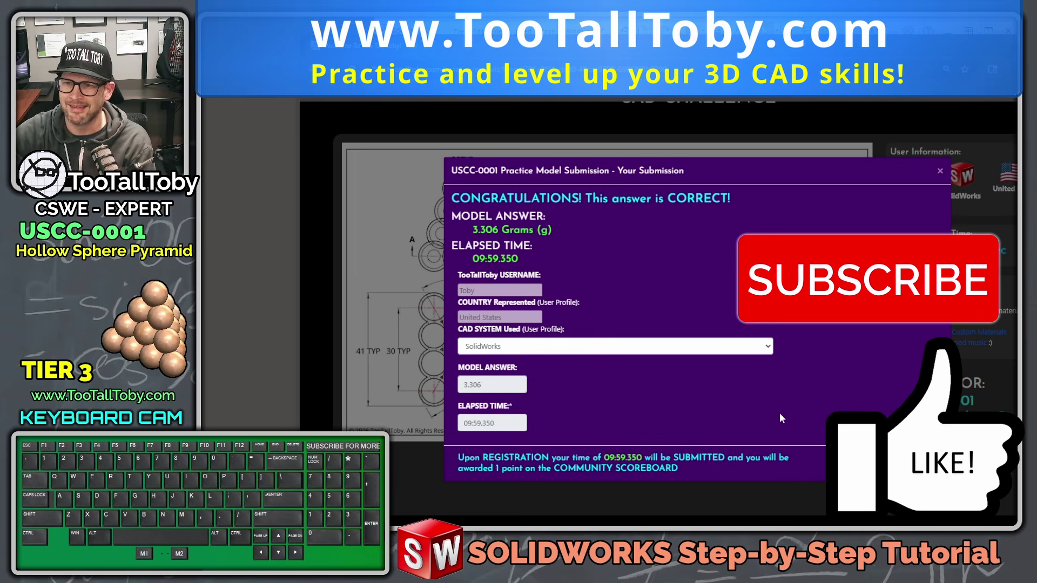
# Step: Submit the USCC-0001 result to the community scoreboard and look through the challenge dashboard
pyautogui.click(570, 284)
pyautogui.click(896, 463)
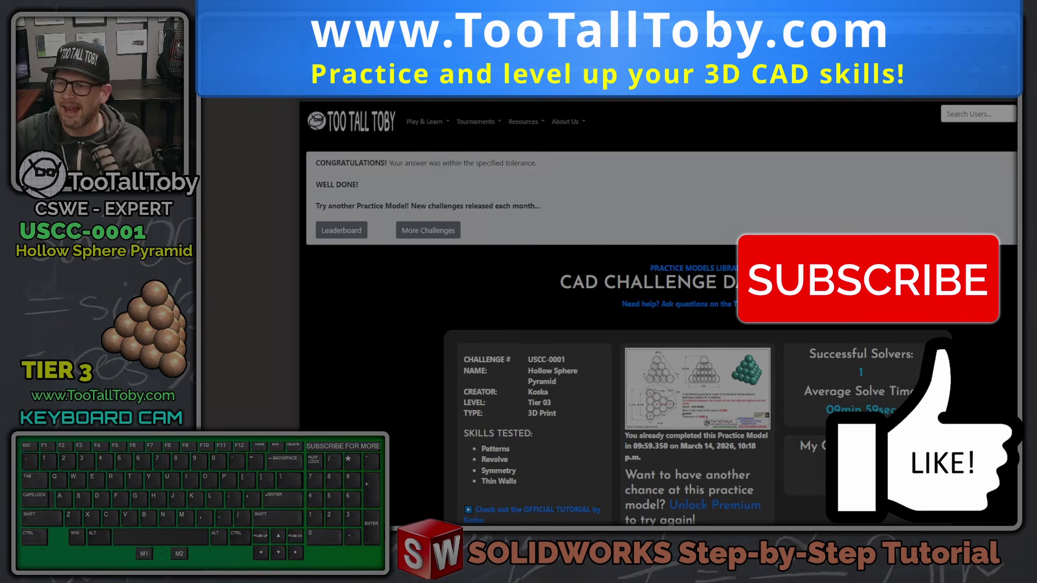
pyautogui.scroll(-3, 662, 314)
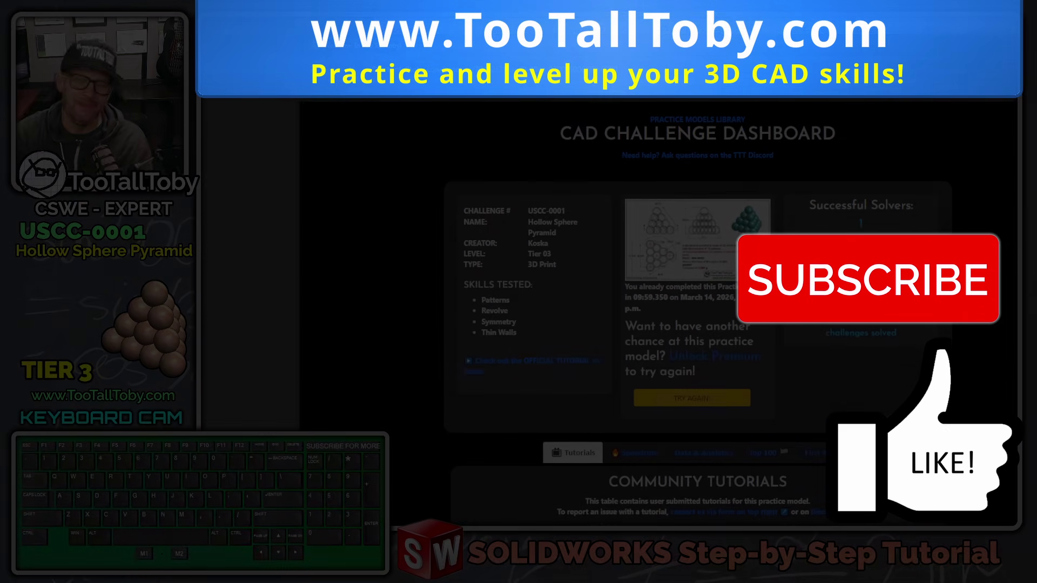